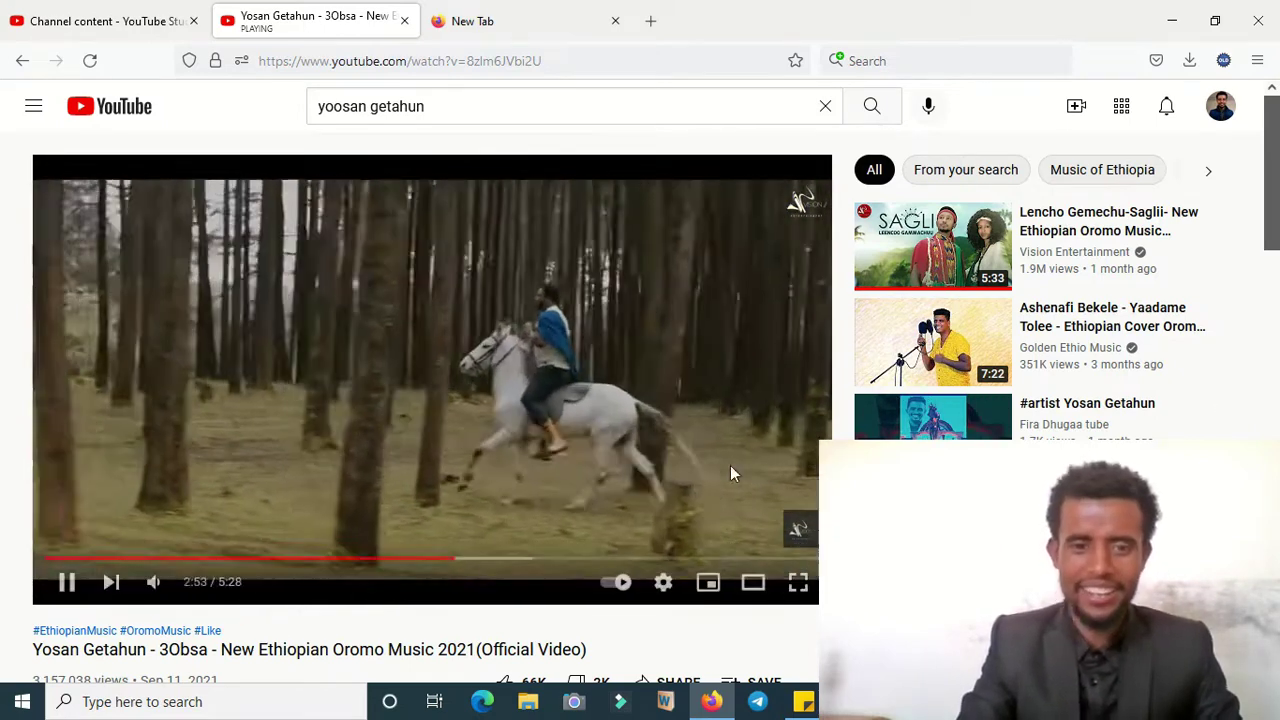
Skip through the playing 3Obsa music video to its closing seconds and open the Didi Gaga video suggested on its end screen
click(520, 561)
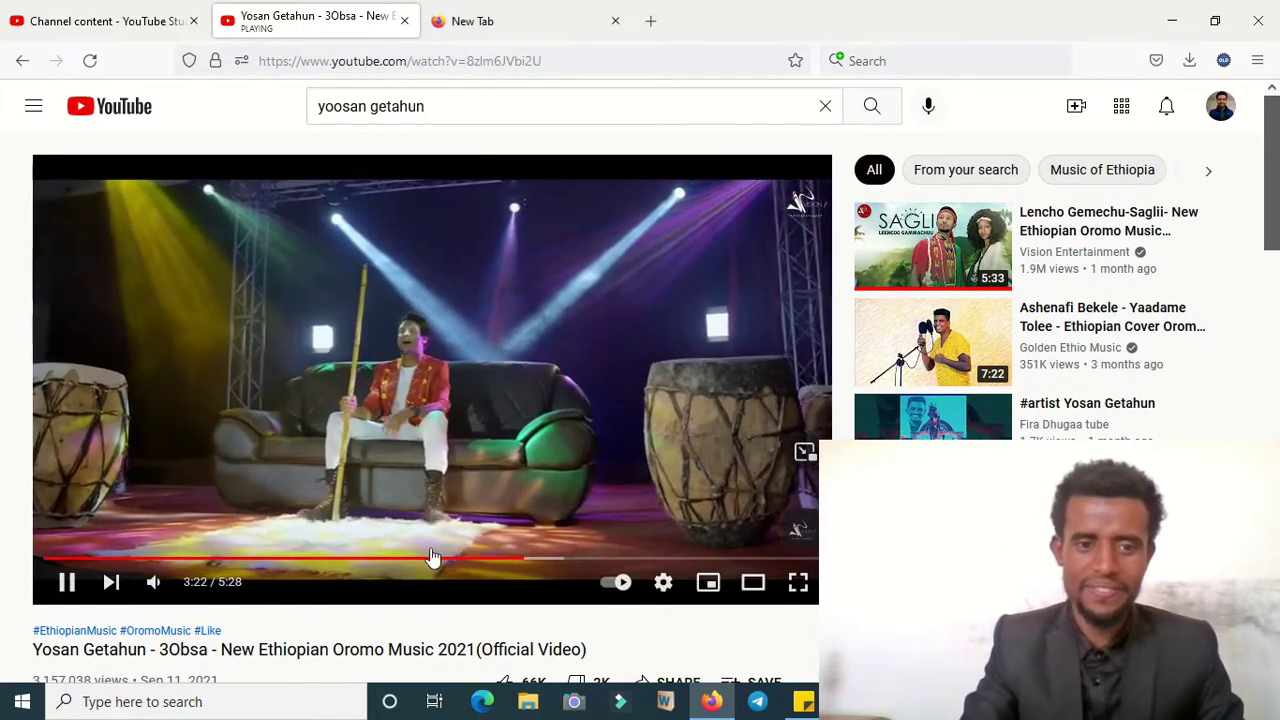
click(783, 560)
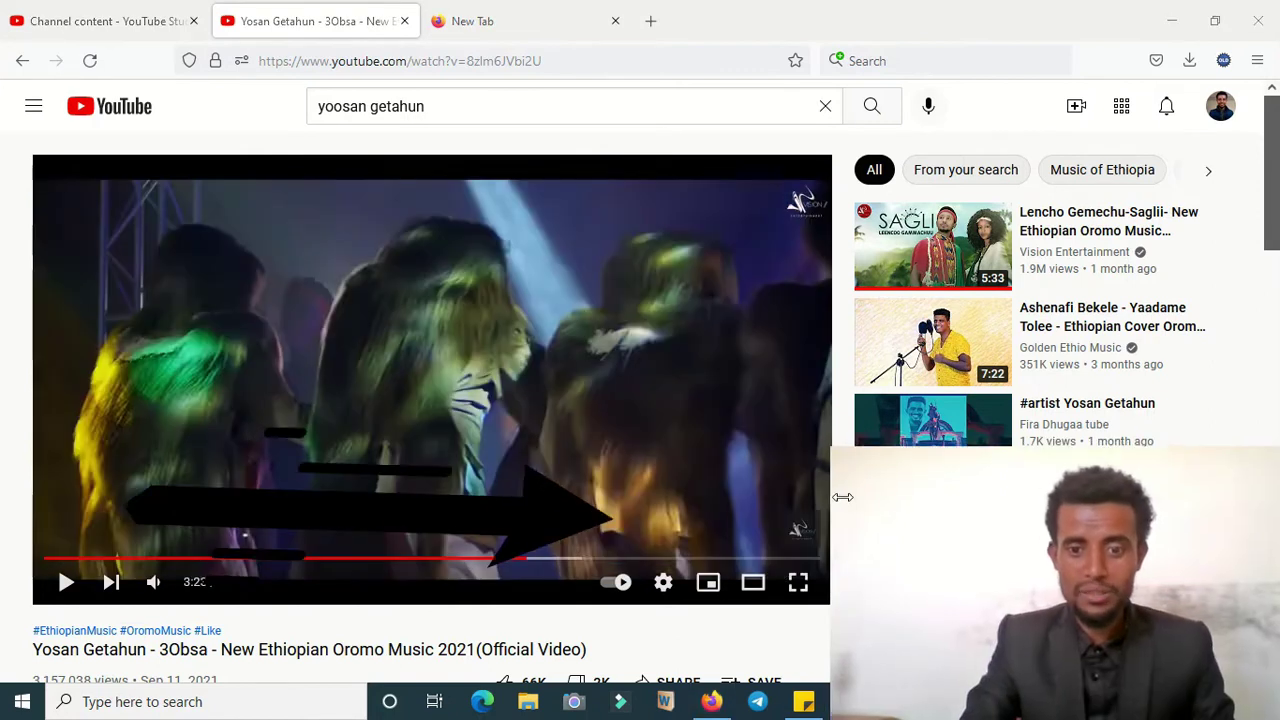
click(708, 562)
drag(708, 562, 787, 561)
click(753, 563)
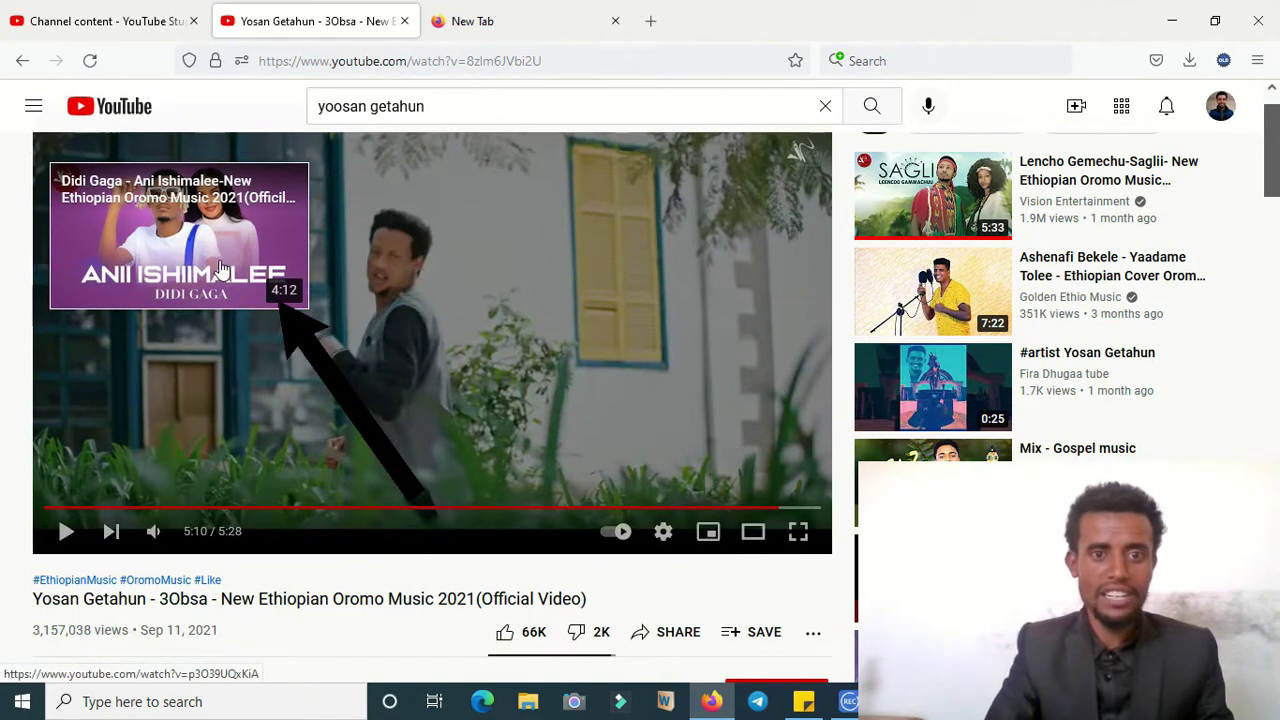
click(222, 270)
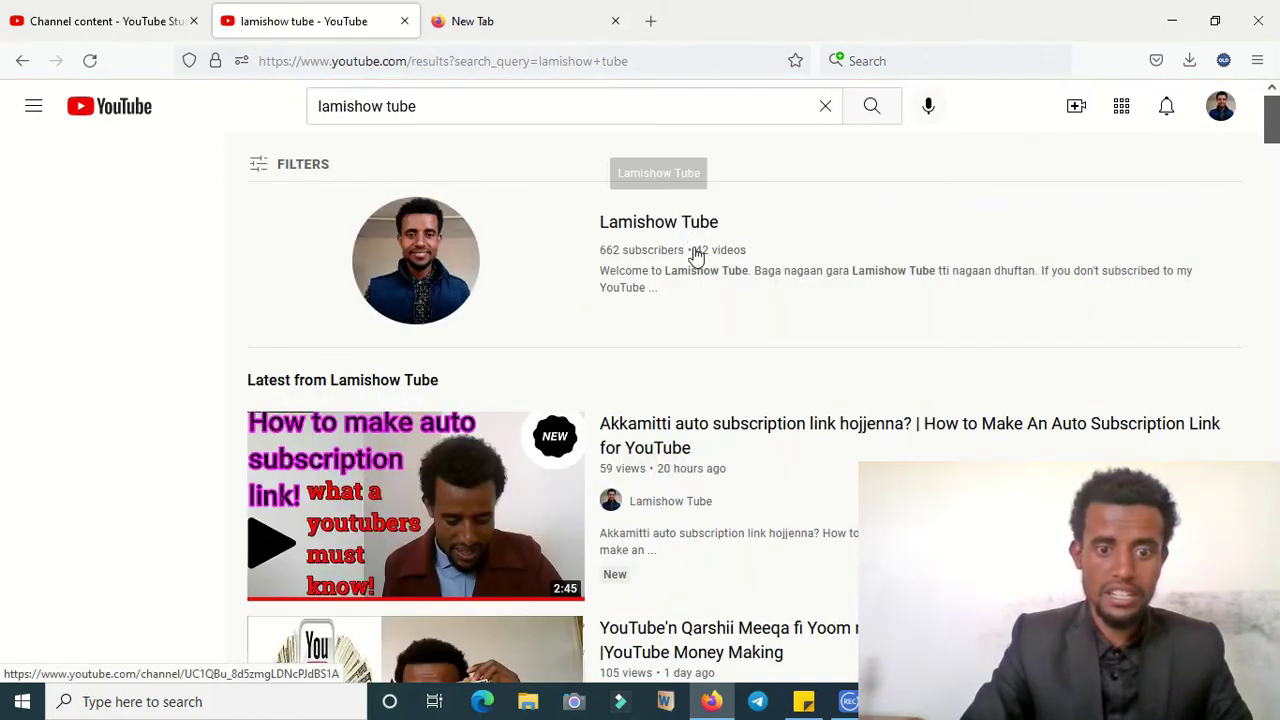
Open "YOUTUBE fi NAMA KEENYA" from the Lamishow Tube results, view its end screen and follow it to the Channel Customization part I video
drag(1272, 115, 1274, 347)
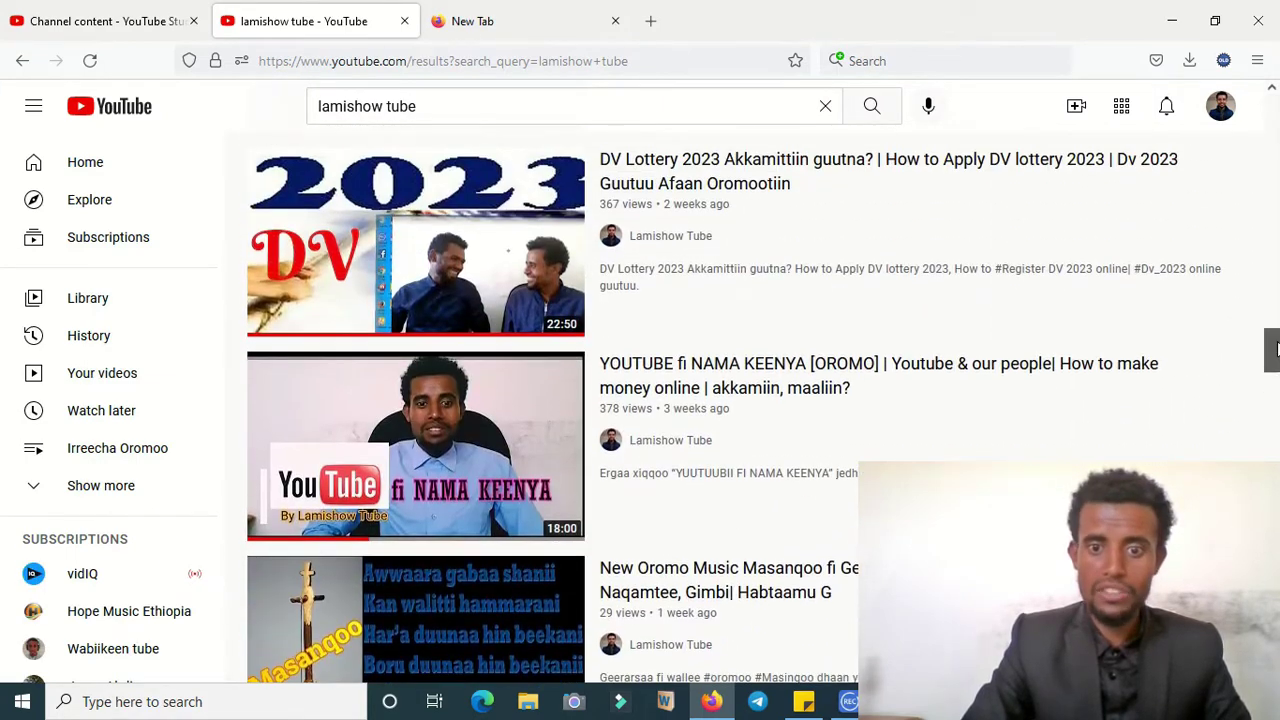
click(805, 388)
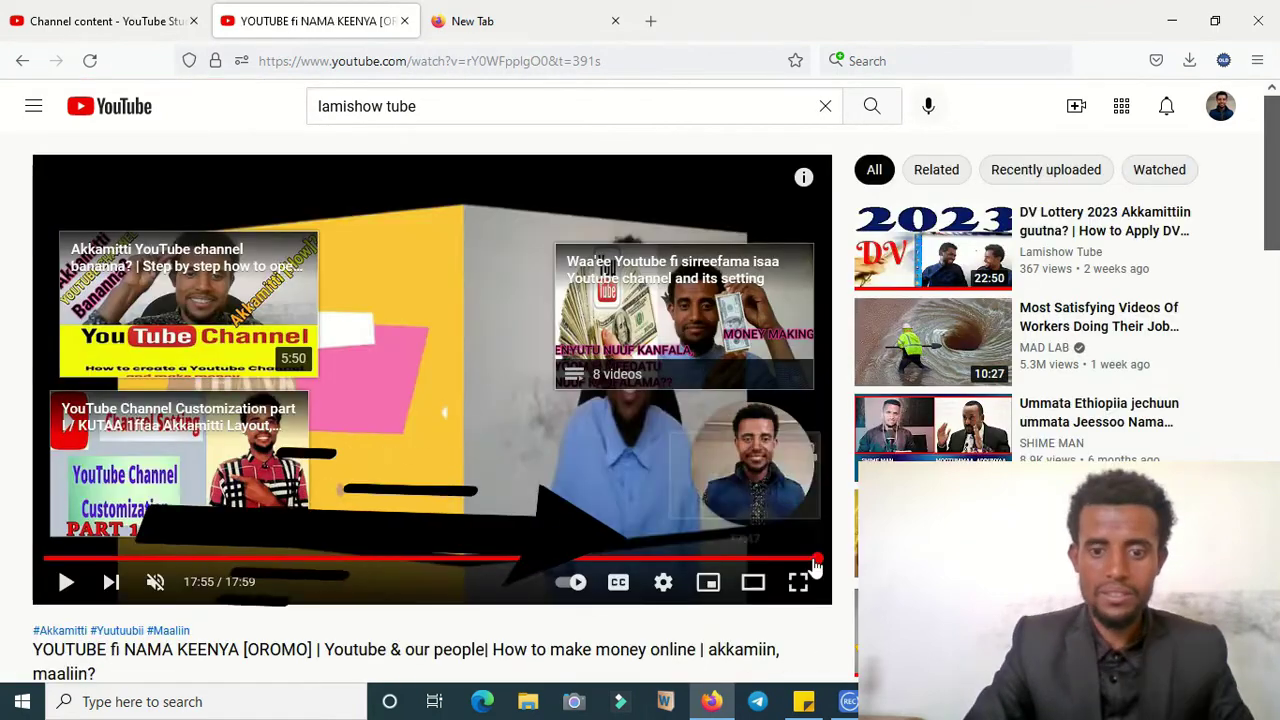
click(542, 450)
click(548, 461)
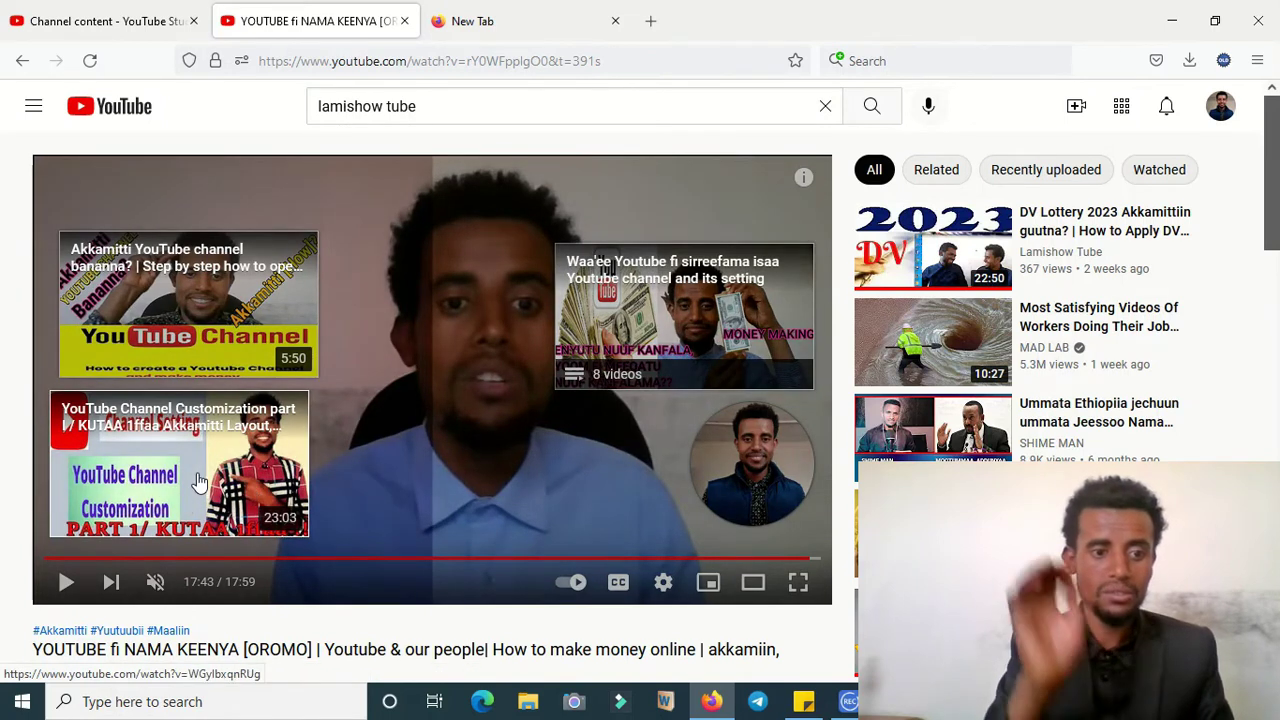
click(198, 483)
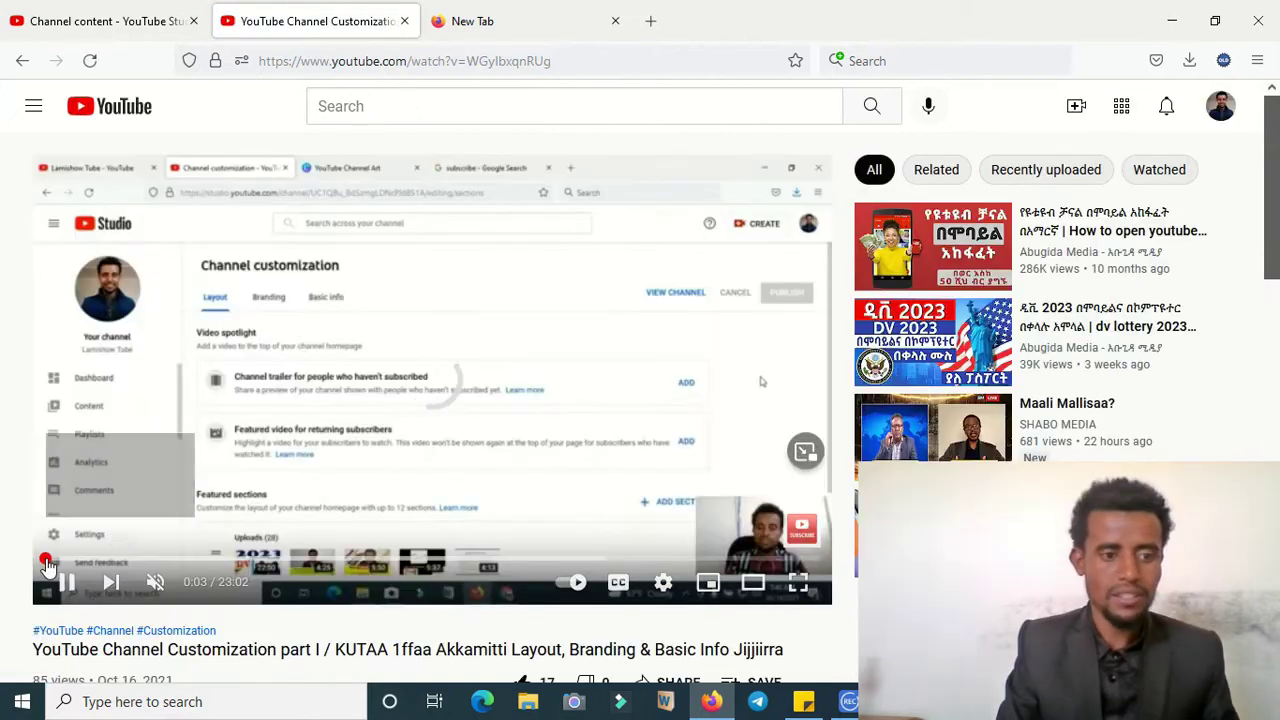
click(77, 547)
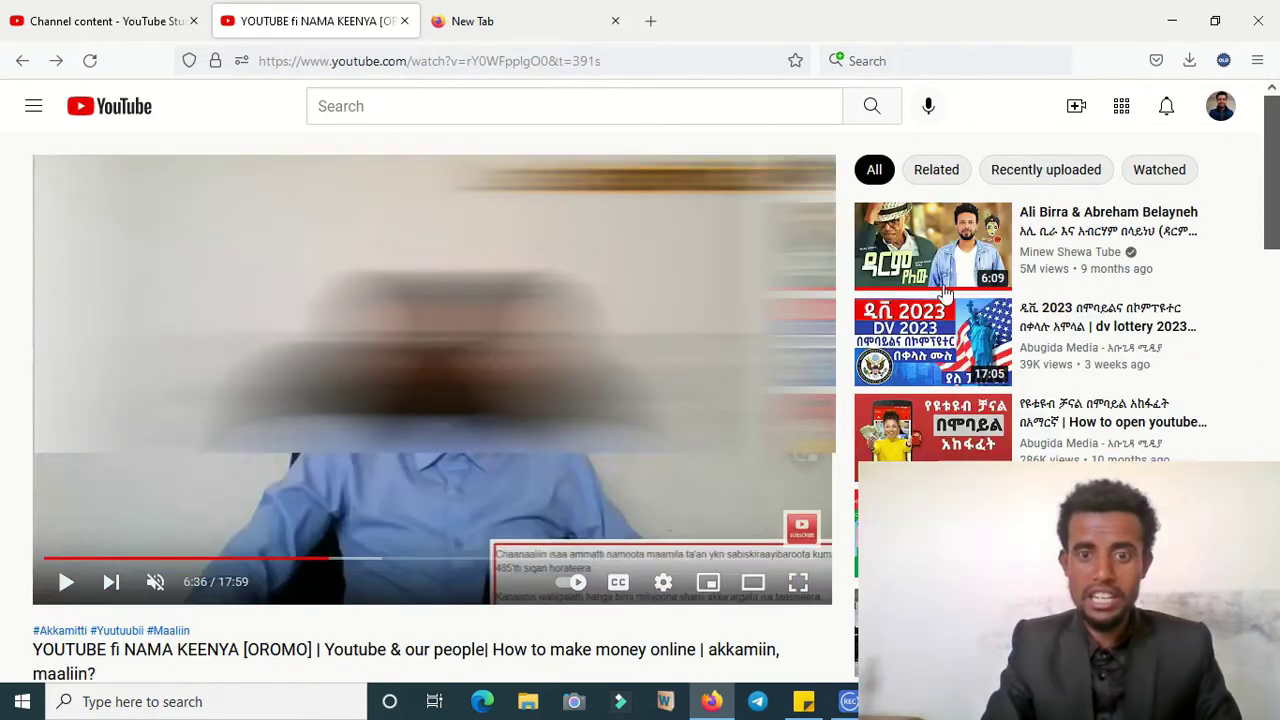
View the info cards in the "YOUTUBE fi NAMA KEENYA" video, close them, and browse the cards in the Micky Hasset - Bezemene video
click(805, 178)
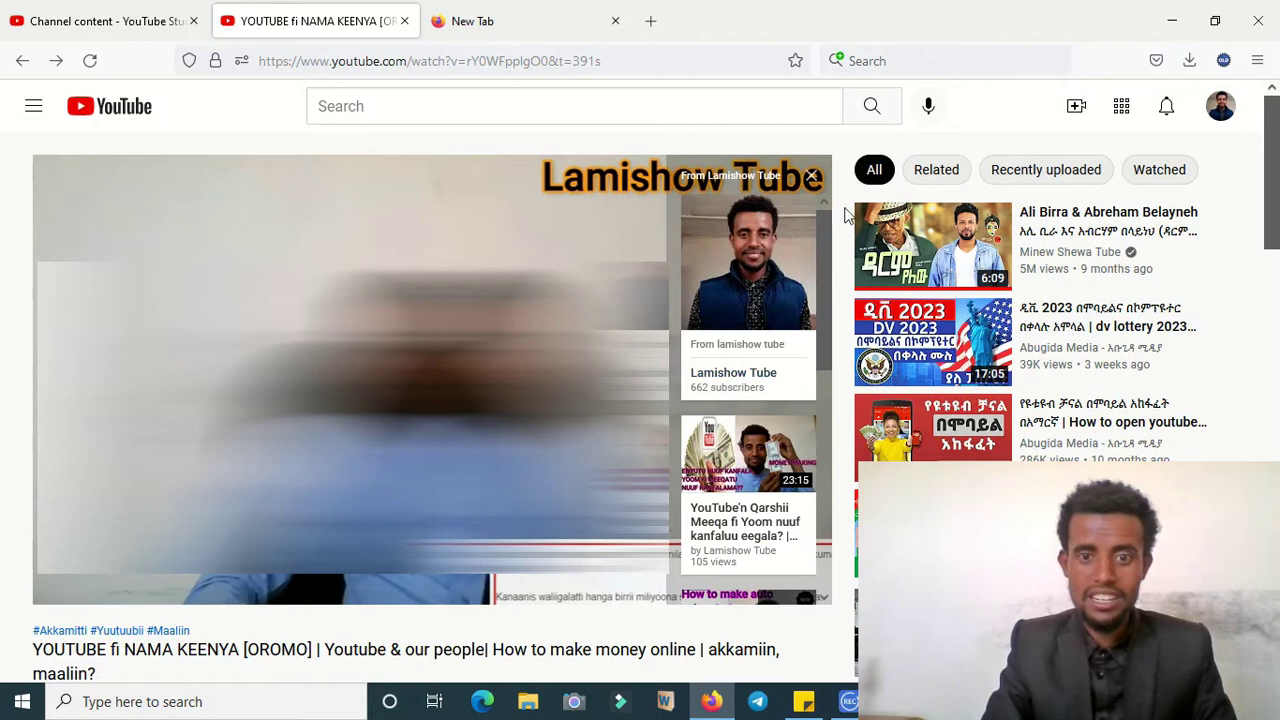
mouse_move(832, 249)
mouse_down()
mouse_move(826, 465)
mouse_move(843, 265)
mouse_move(839, 240)
mouse_move(826, 247)
mouse_move(823, 516)
mouse_move(836, 225)
mouse_up()
click(811, 180)
click(809, 178)
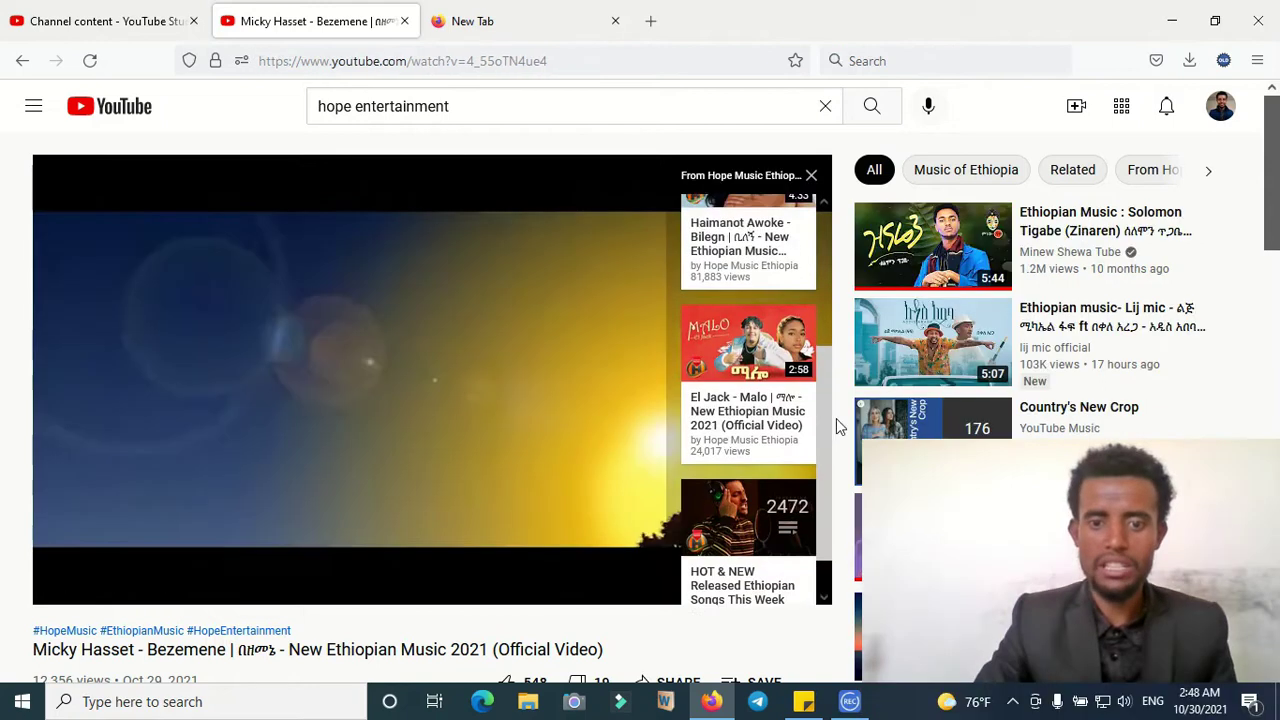
scroll(836, 418, down, 1)
drag(836, 465, 838, 255)
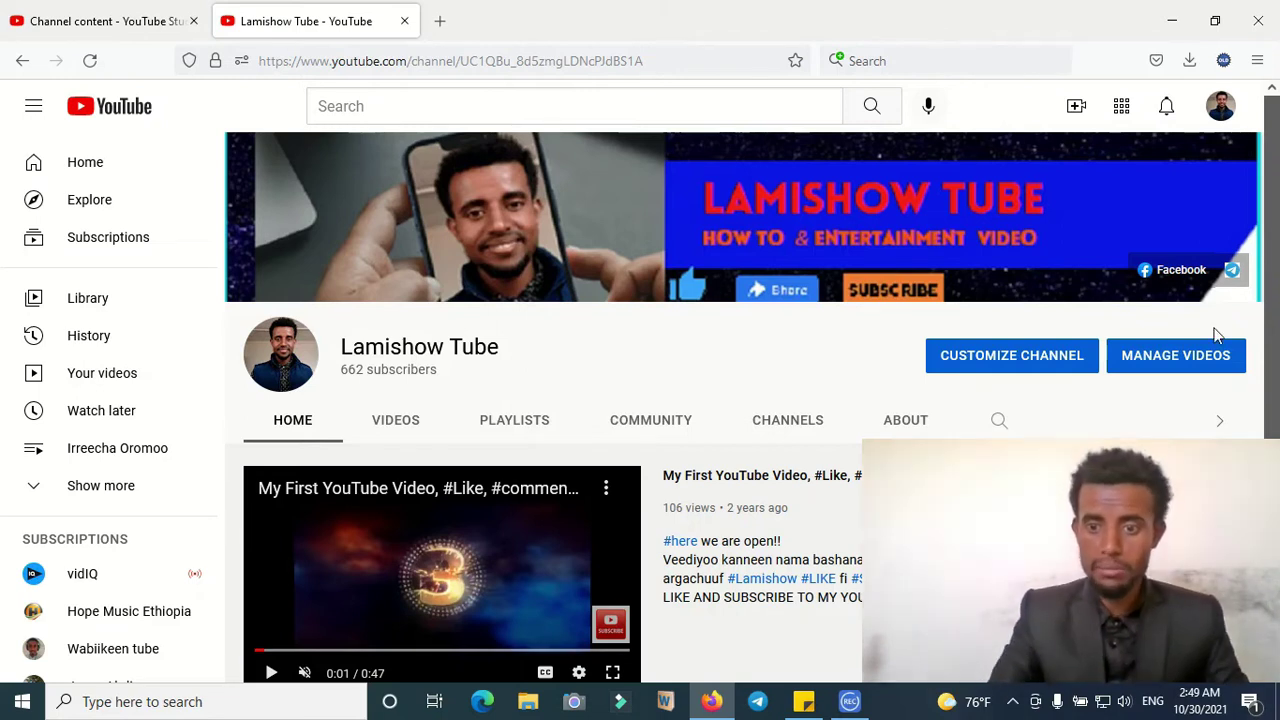
Go to the signed-in account's own channel and open the management list of its uploaded videos
click(1220, 106)
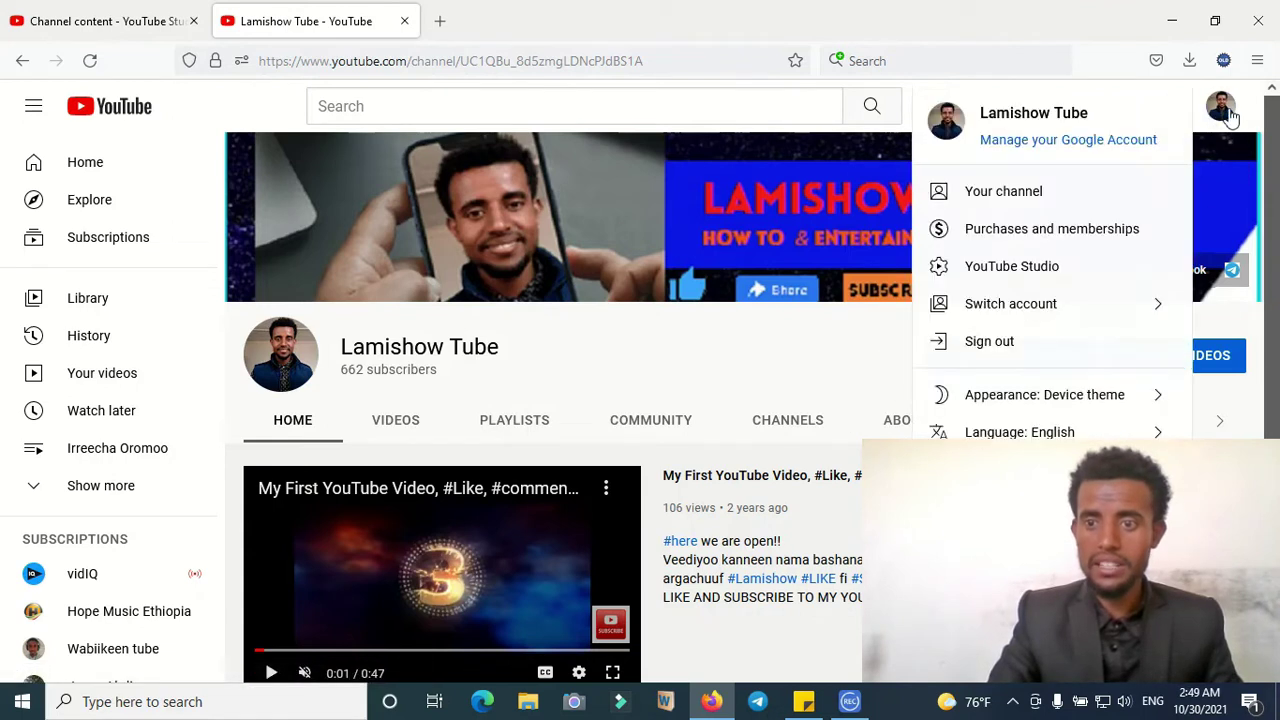
click(1008, 198)
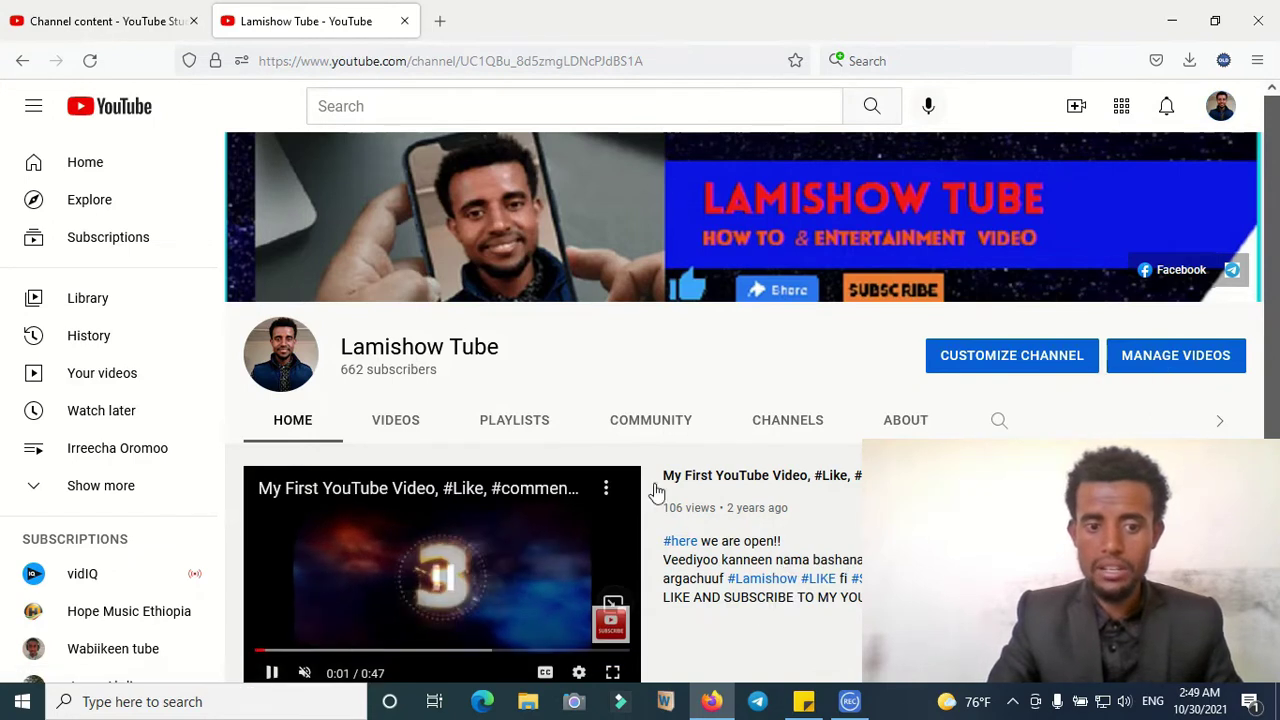
click(1143, 362)
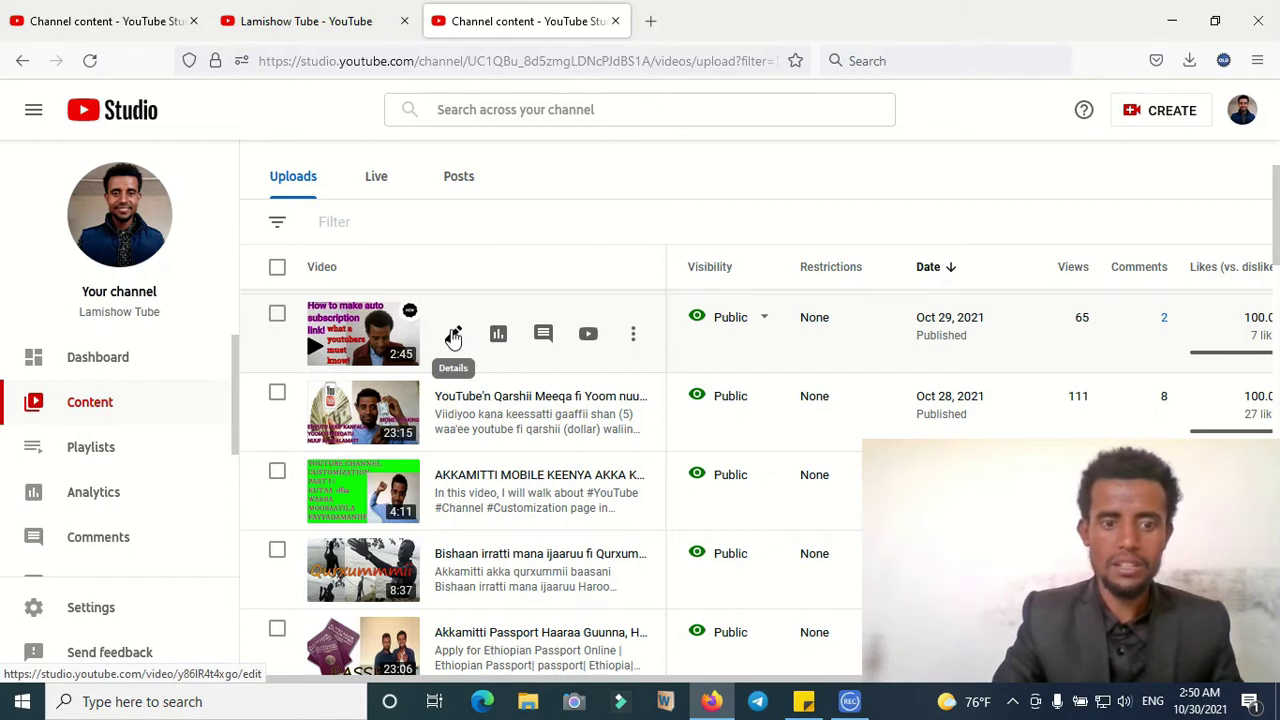
Open the details of the newest upload, published Oct 29, 2021, and bring up its end screen editor
click(453, 337)
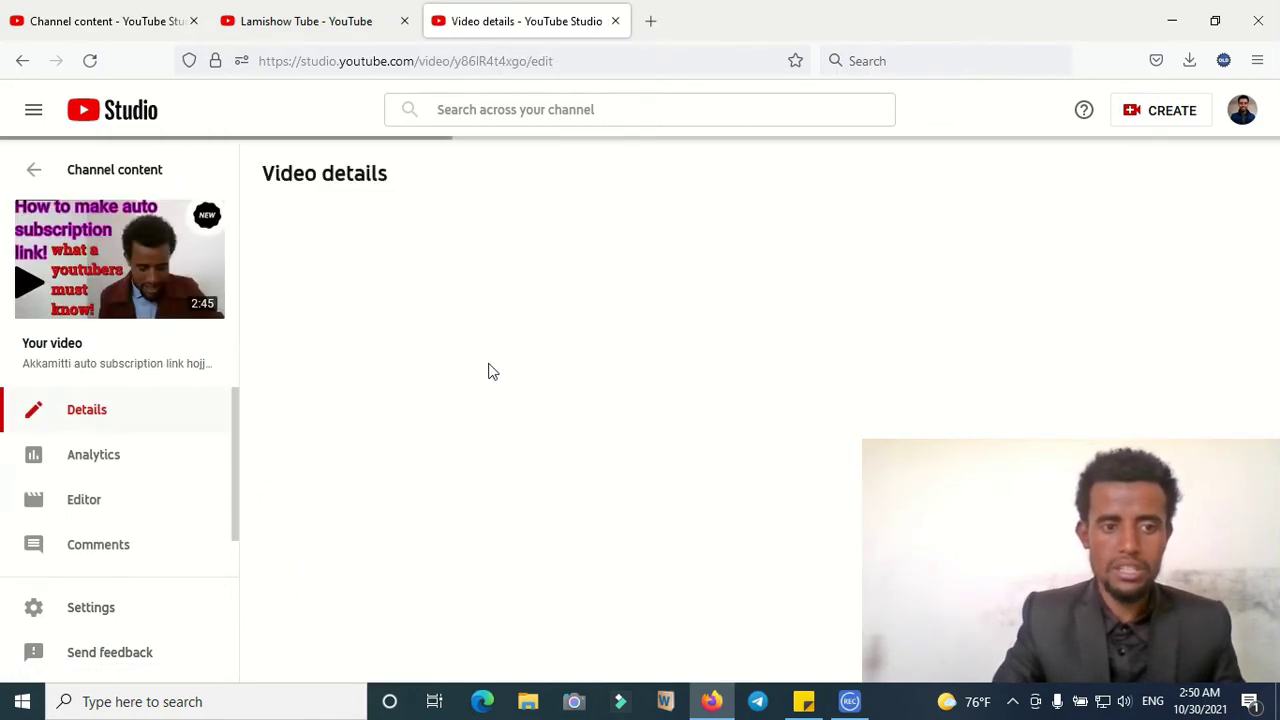
scroll(1277, 563, down, 10)
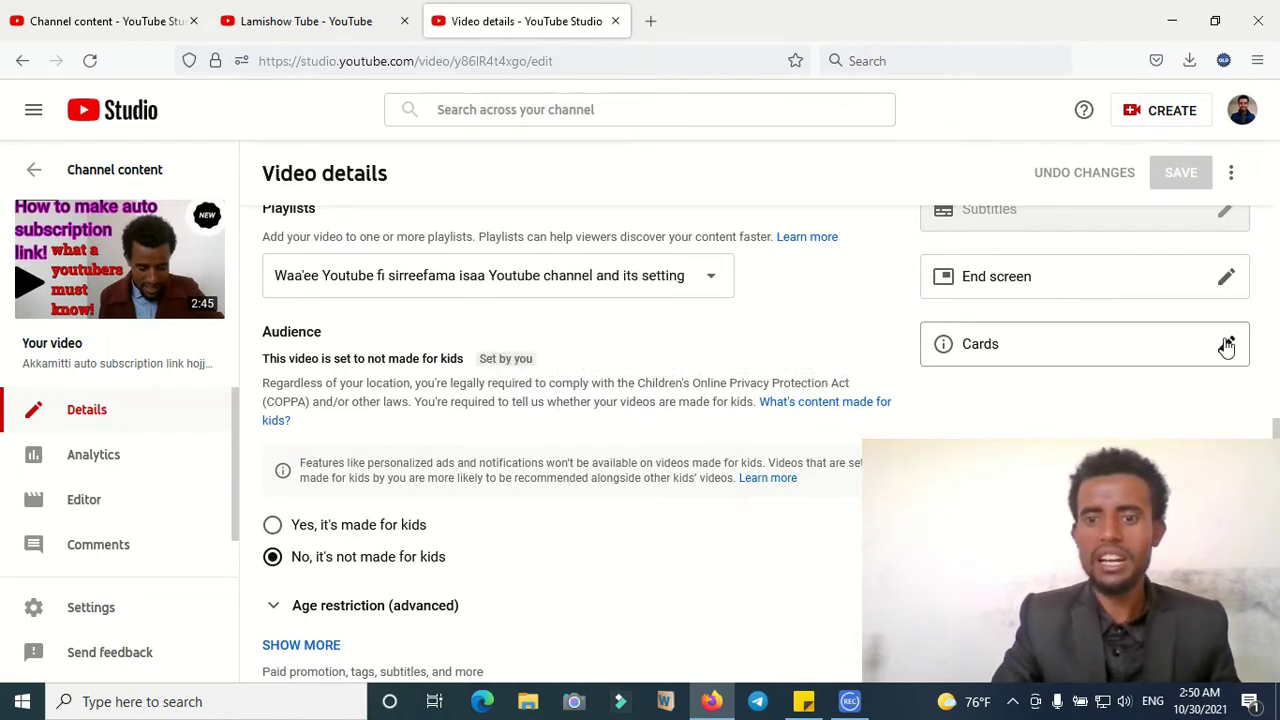
click(1228, 279)
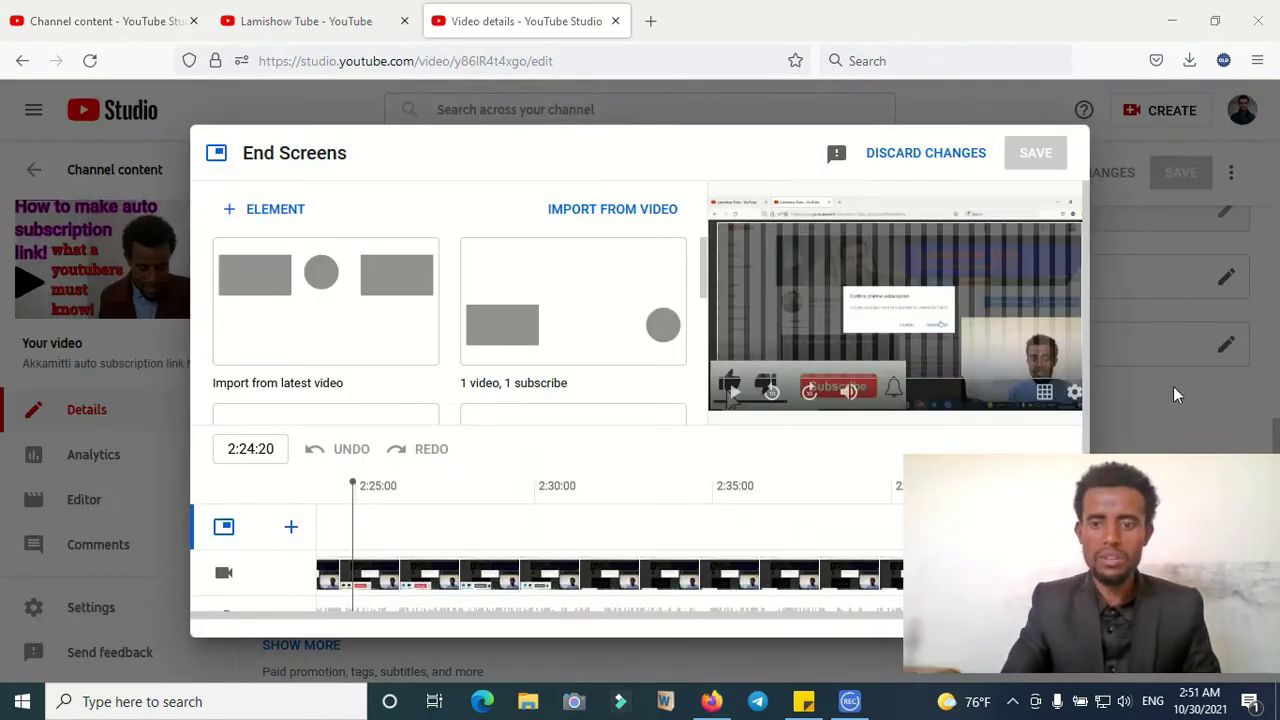
Look through the channel videos available as a source for importing an end screen, and close the chooser without picking one
mouse_move(705, 267)
mouse_down()
mouse_move(705, 332)
mouse_move(705, 264)
mouse_up()
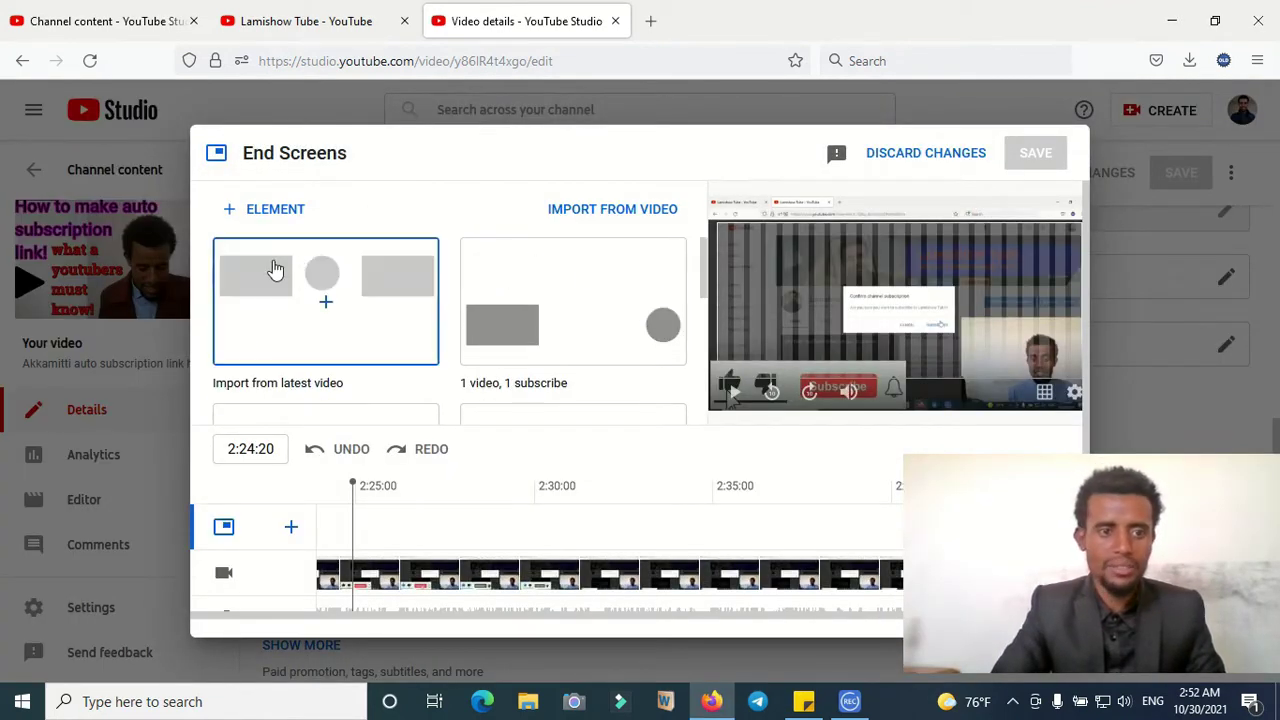
click(604, 218)
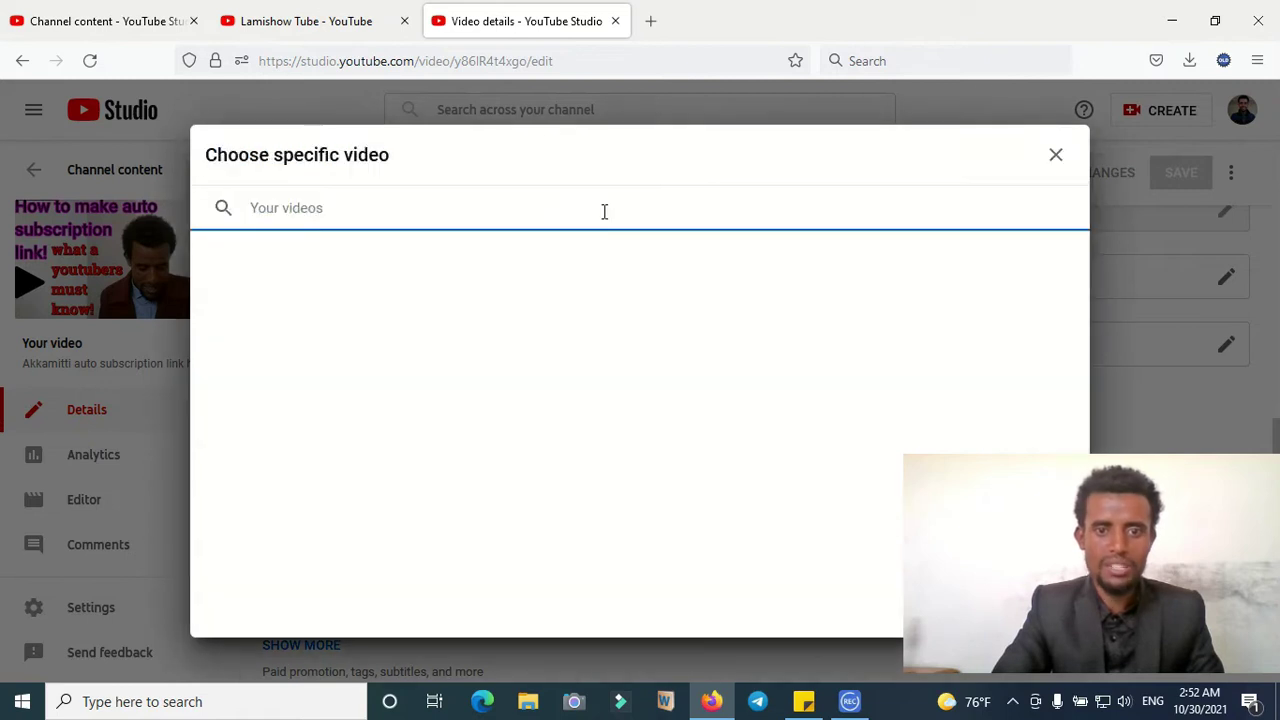
click(1056, 156)
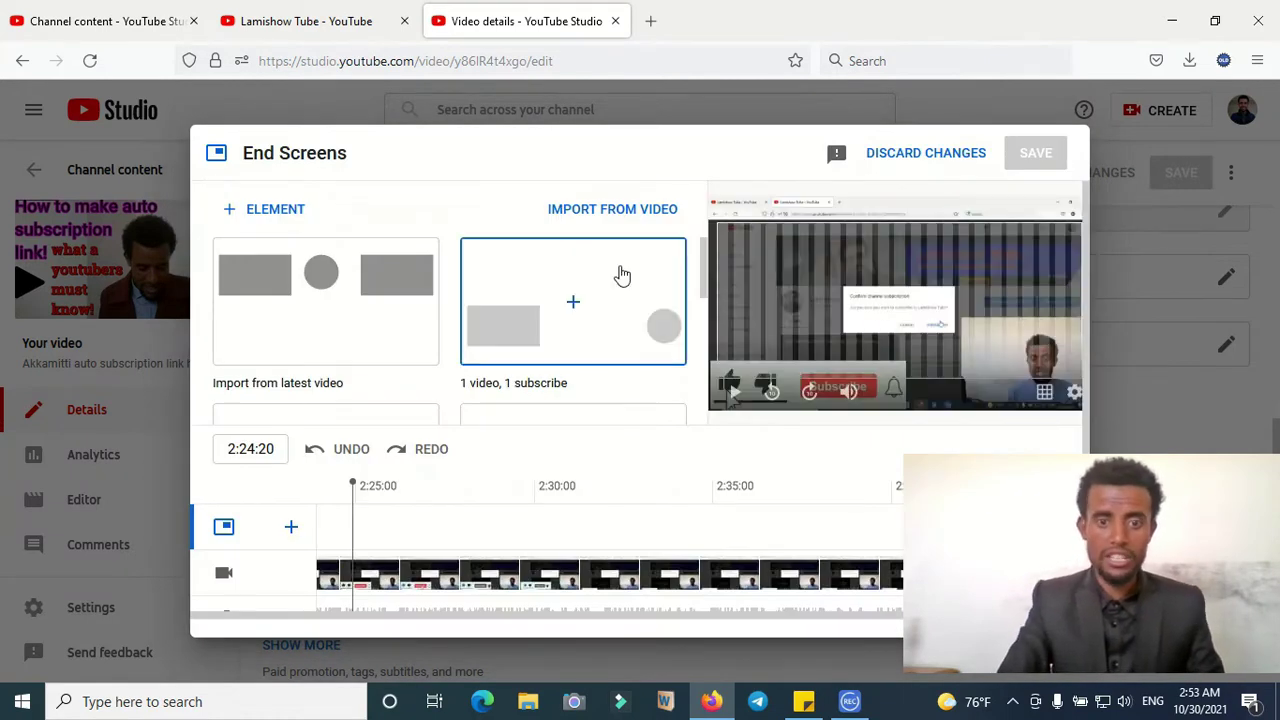
click(586, 216)
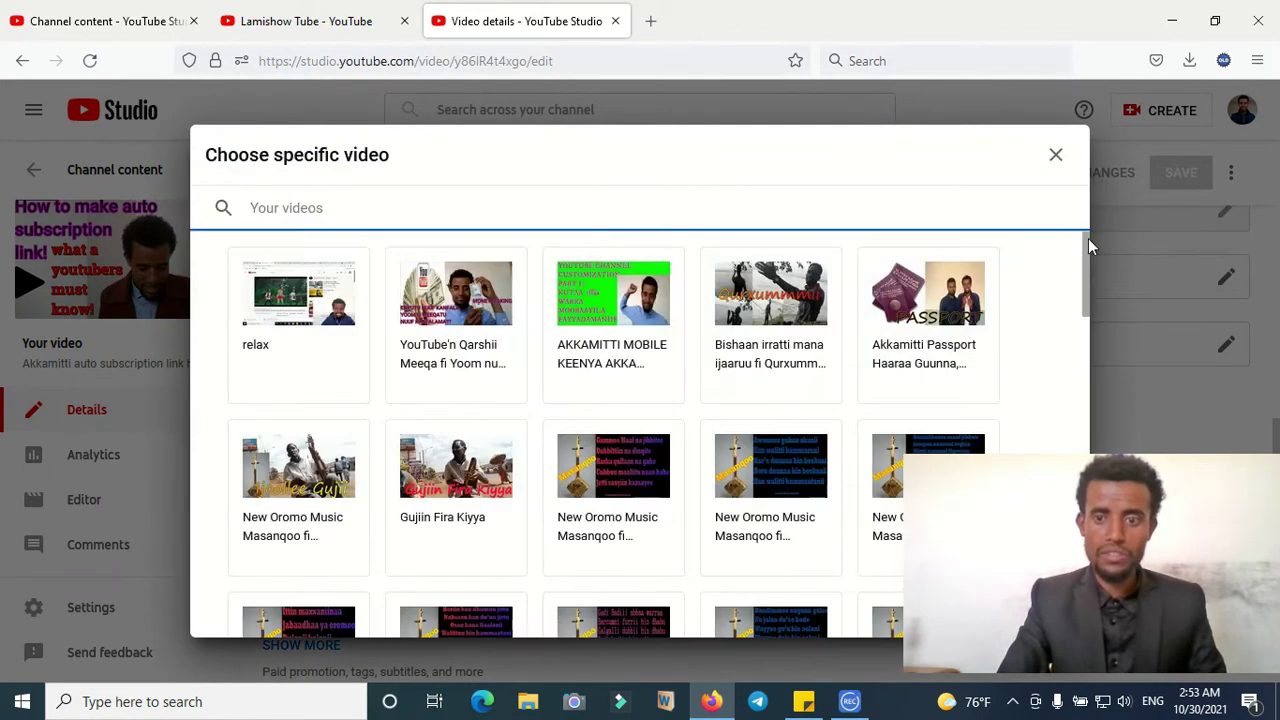
mouse_move(1086, 253)
mouse_down()
mouse_move(1086, 457)
mouse_move(1098, 345)
mouse_move(1083, 230)
mouse_up()
click(1056, 158)
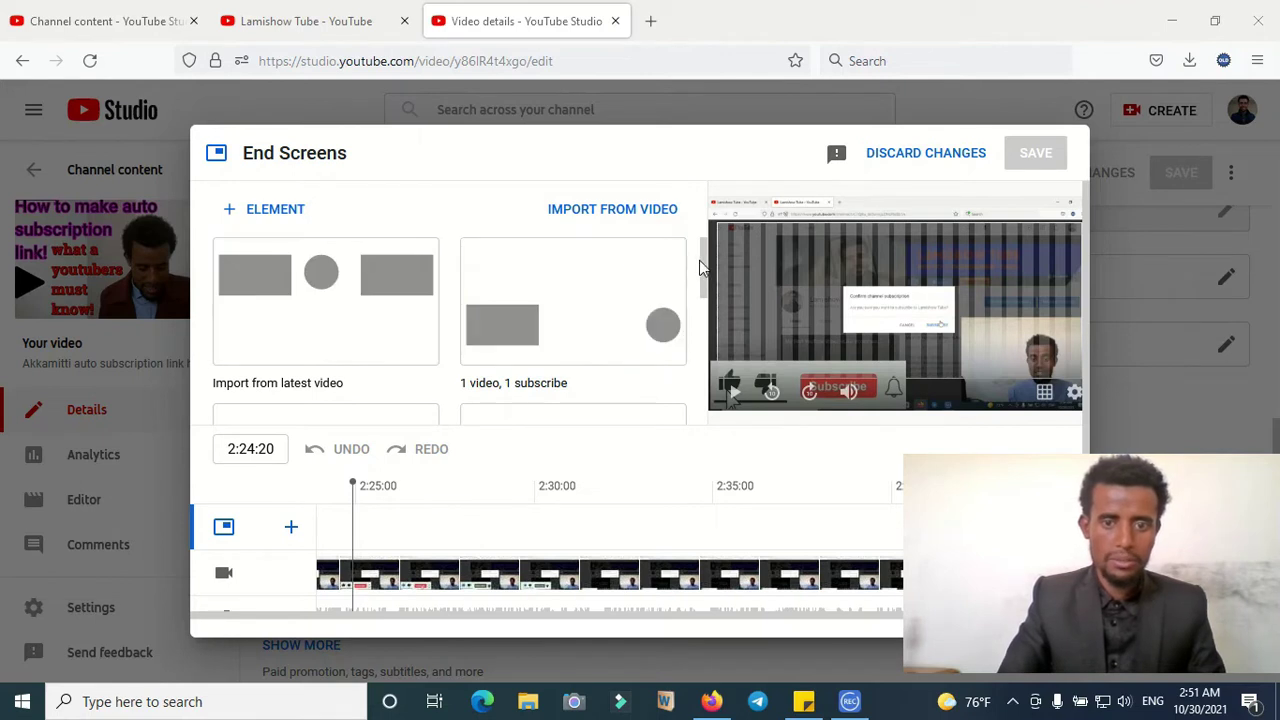
Browse the end screen layout templates, including the video, playlist and subscribe combinations
drag(700, 268, 710, 236)
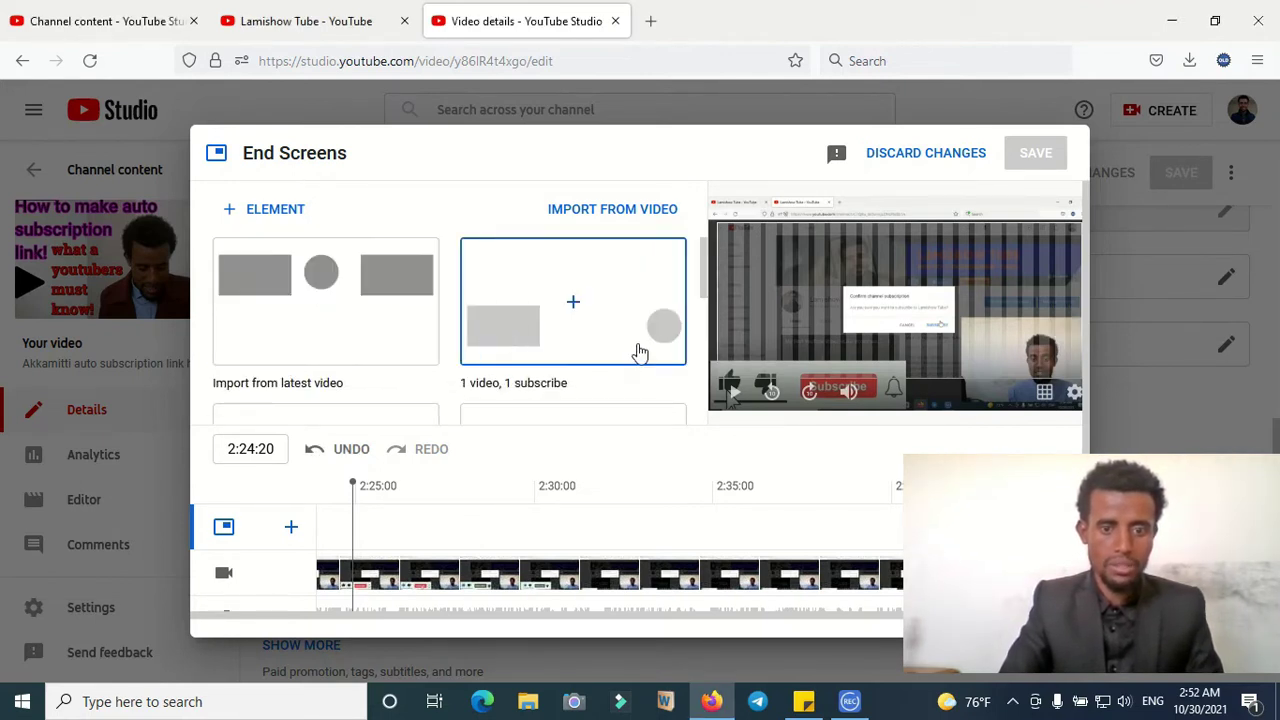
drag(703, 268, 700, 338)
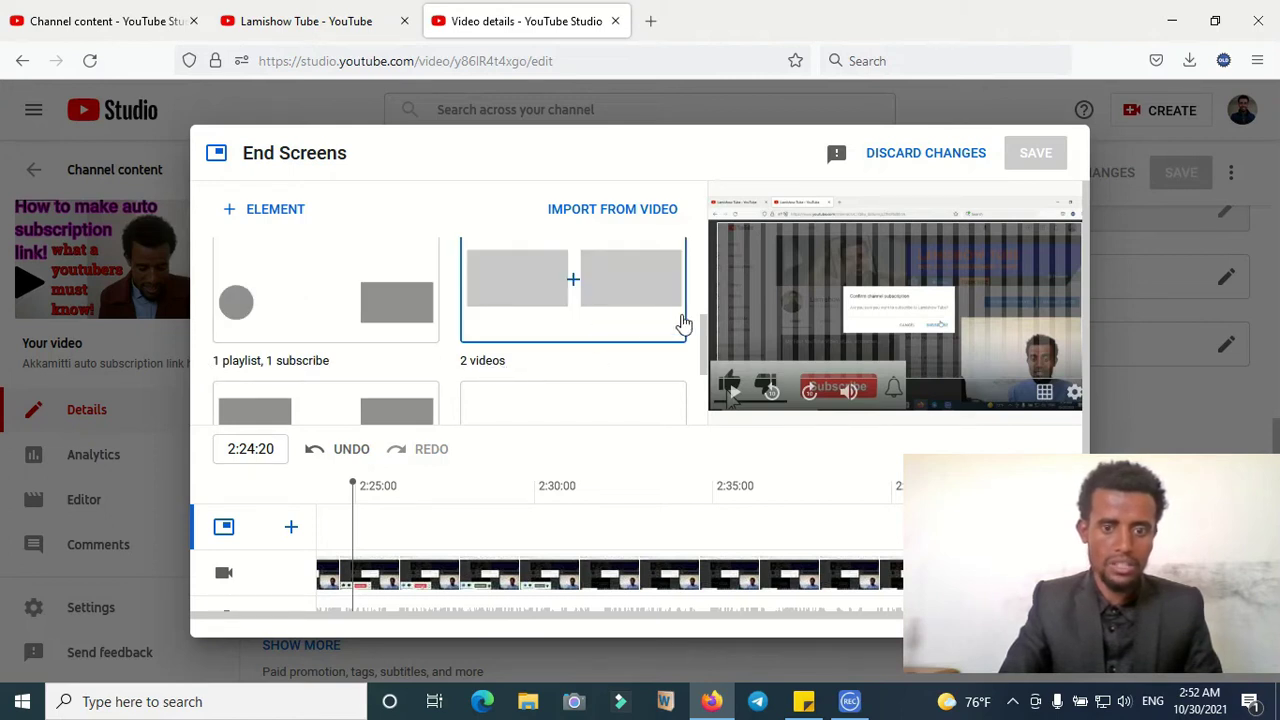
drag(700, 329, 703, 247)
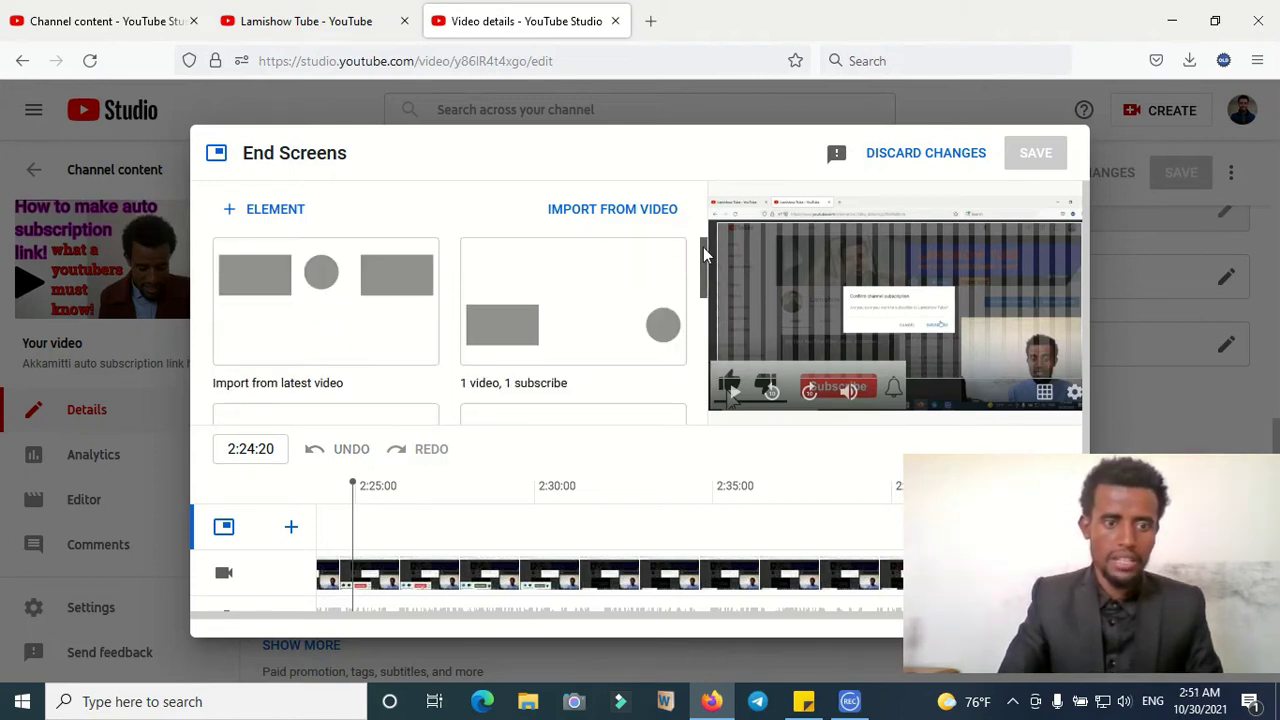
Try adding a video element to the end screen and check which element types are available
click(255, 213)
click(256, 214)
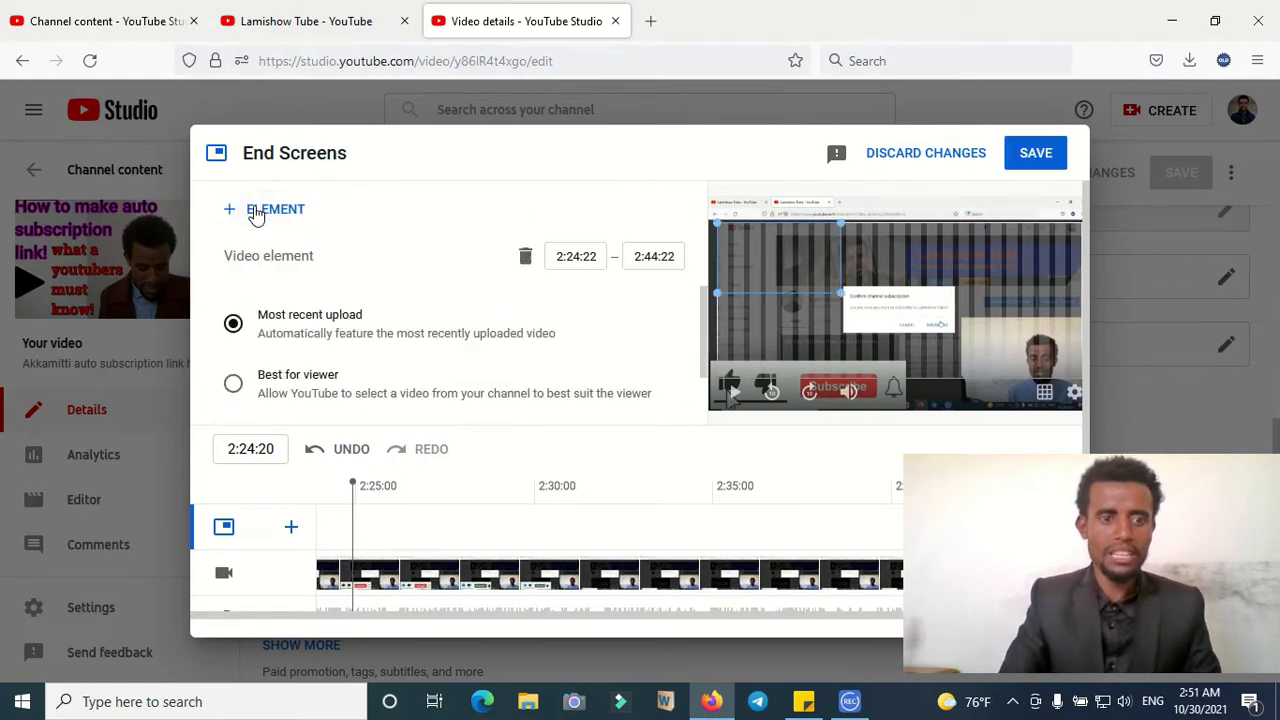
click(256, 214)
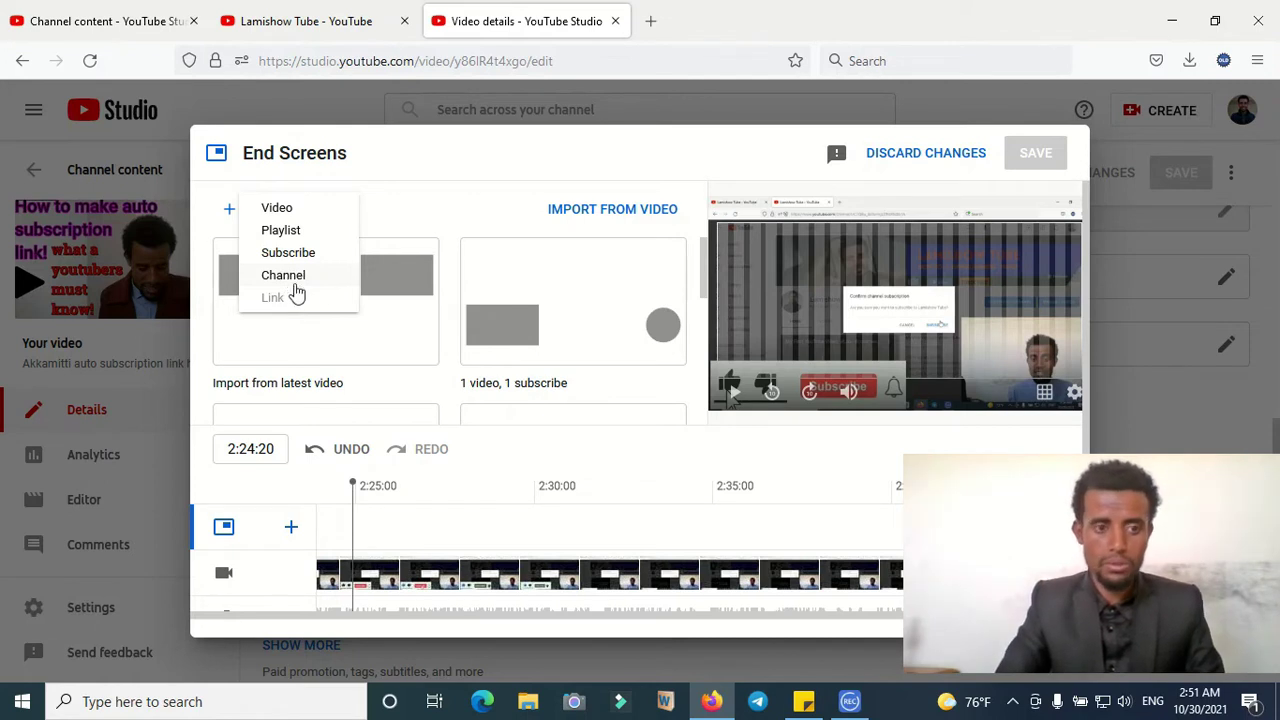
click(426, 221)
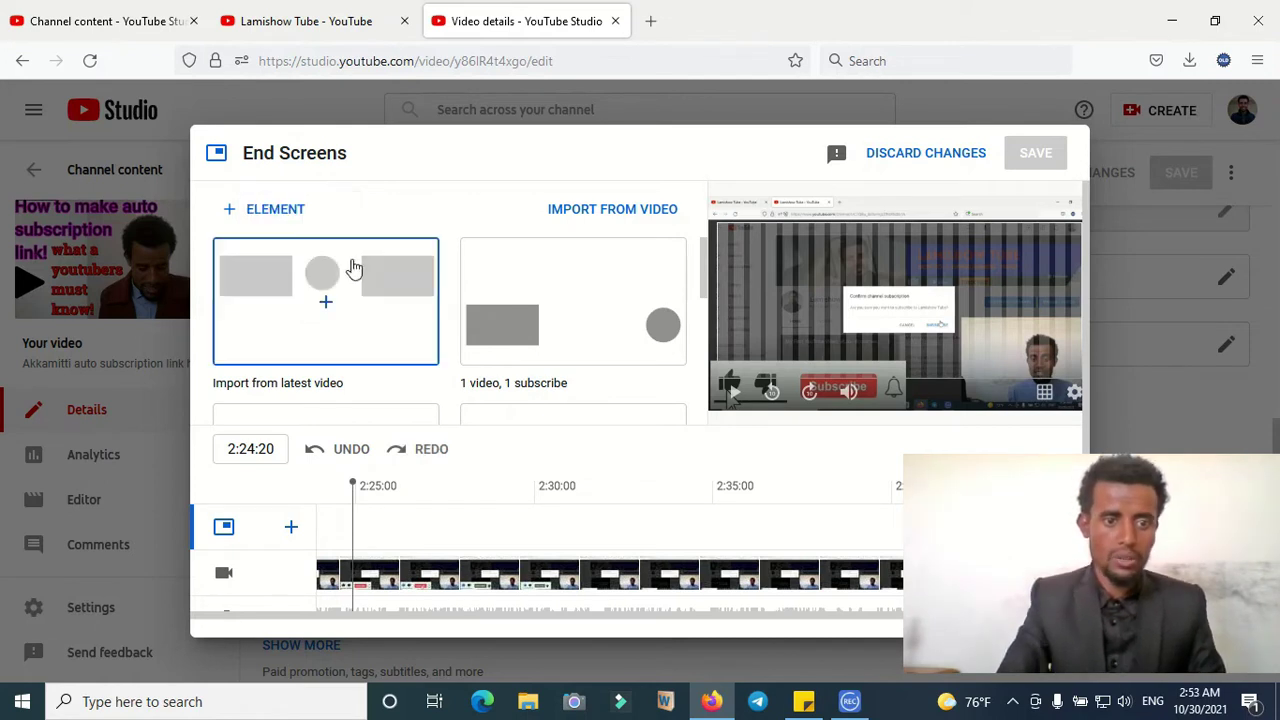
Import the end screen layout from the latest video and check its two video elements and subscribe element in the preview
click(317, 392)
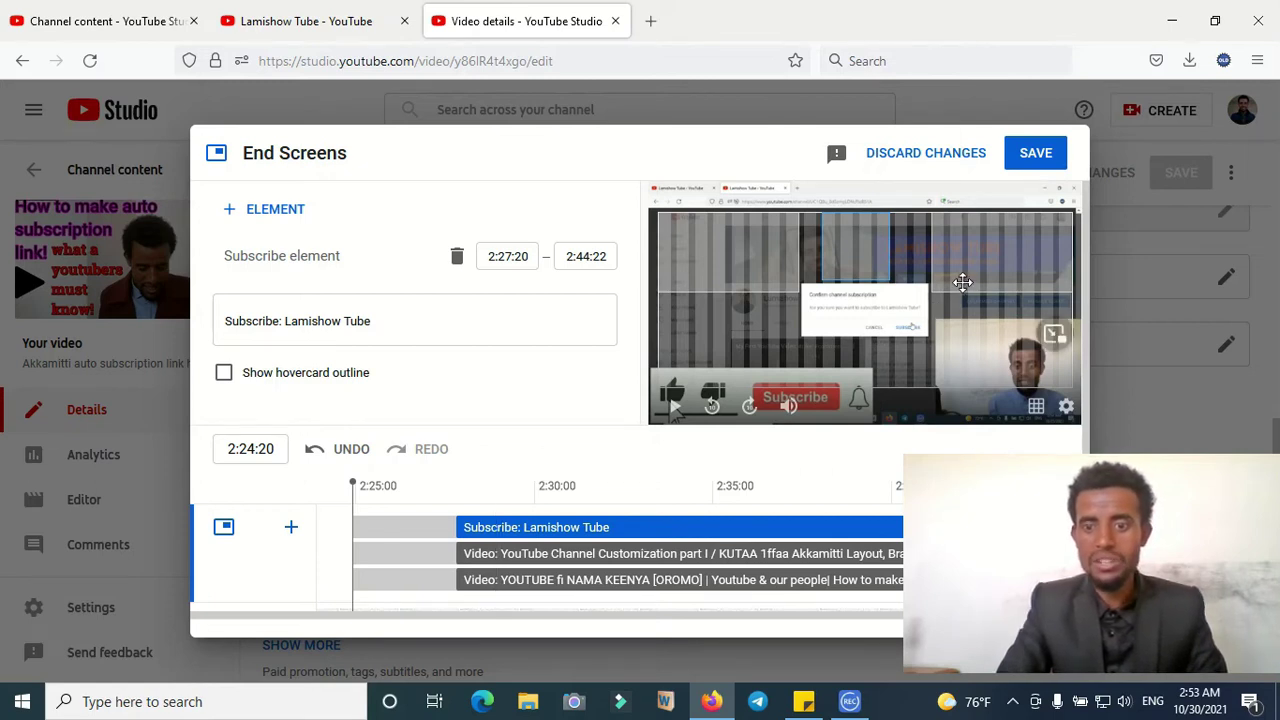
click(733, 265)
click(846, 263)
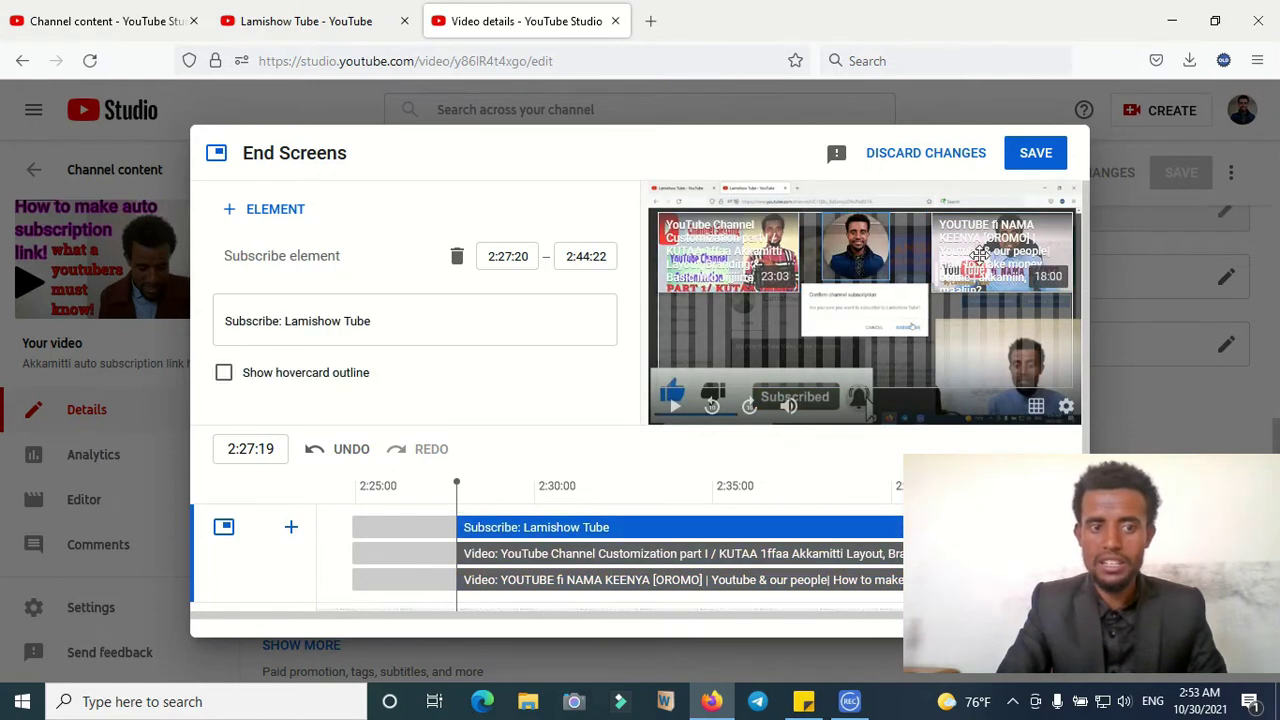
click(979, 256)
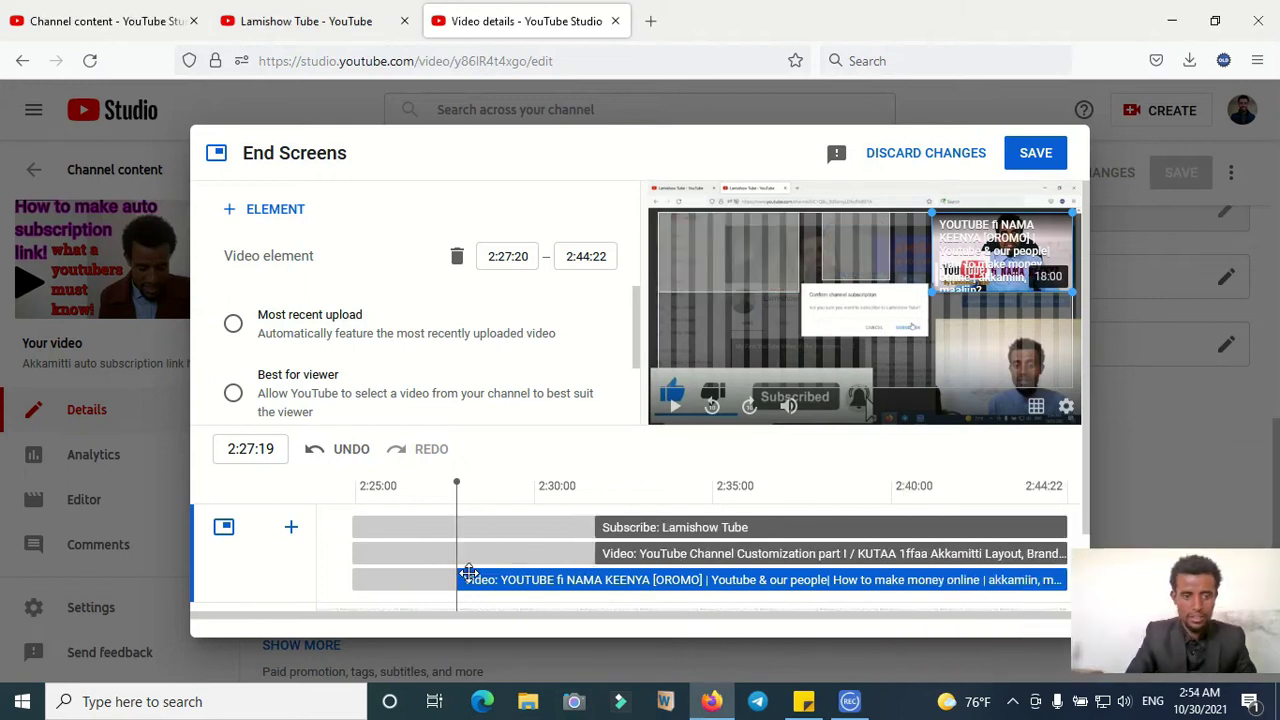
Set the "YOUTUBE fi NAMA KEENYA" element to start at 2:31:16, matching the other elements, and play the end screen preview muted
drag(455, 573, 595, 578)
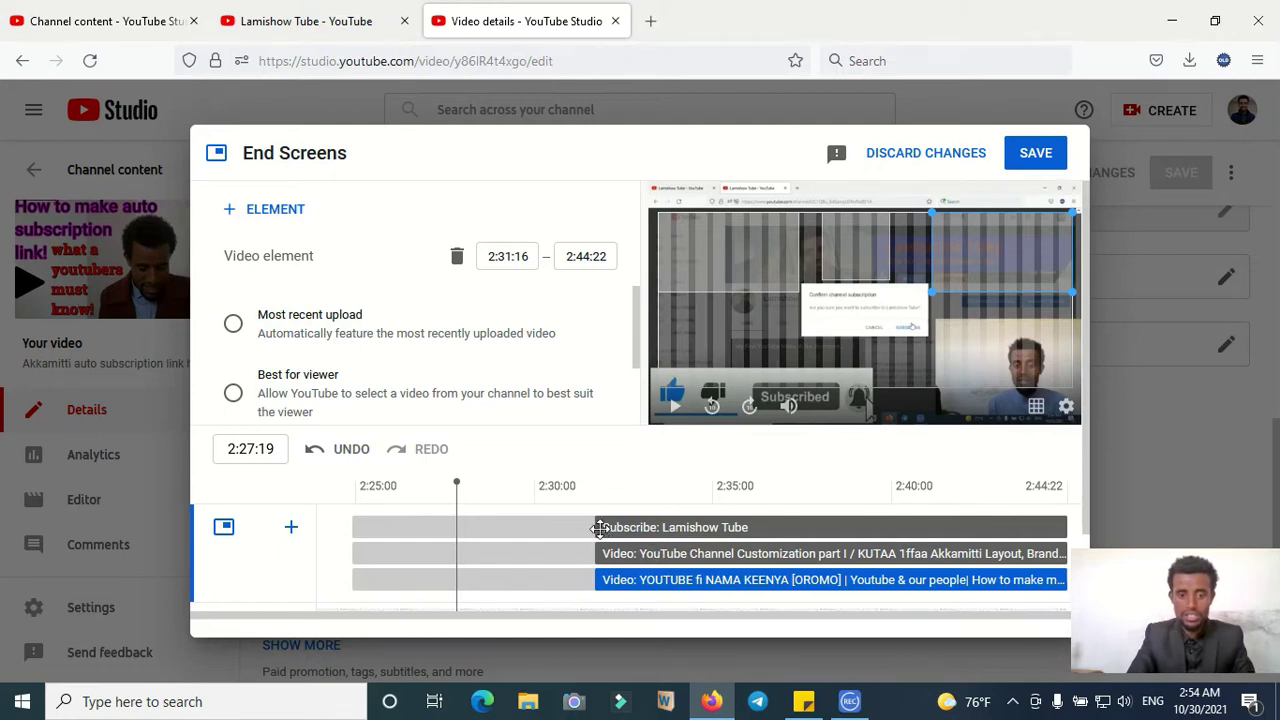
drag(592, 527, 564, 523)
click(789, 407)
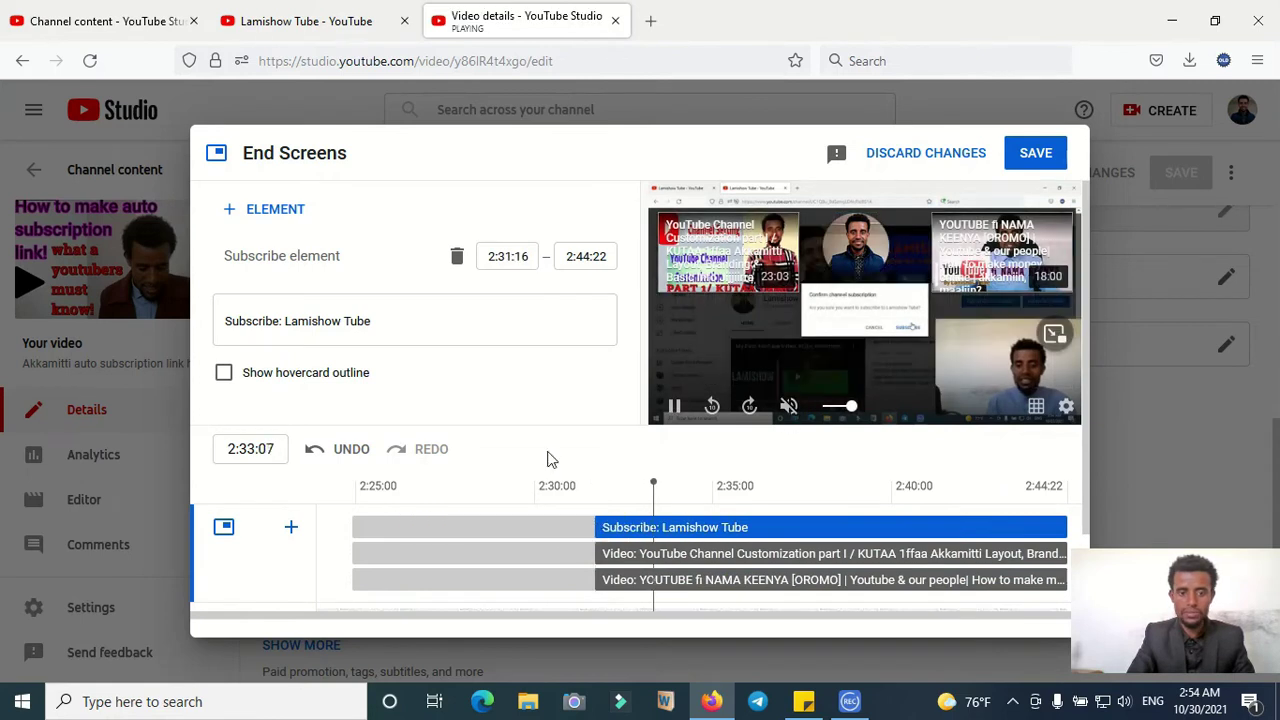
click(404, 496)
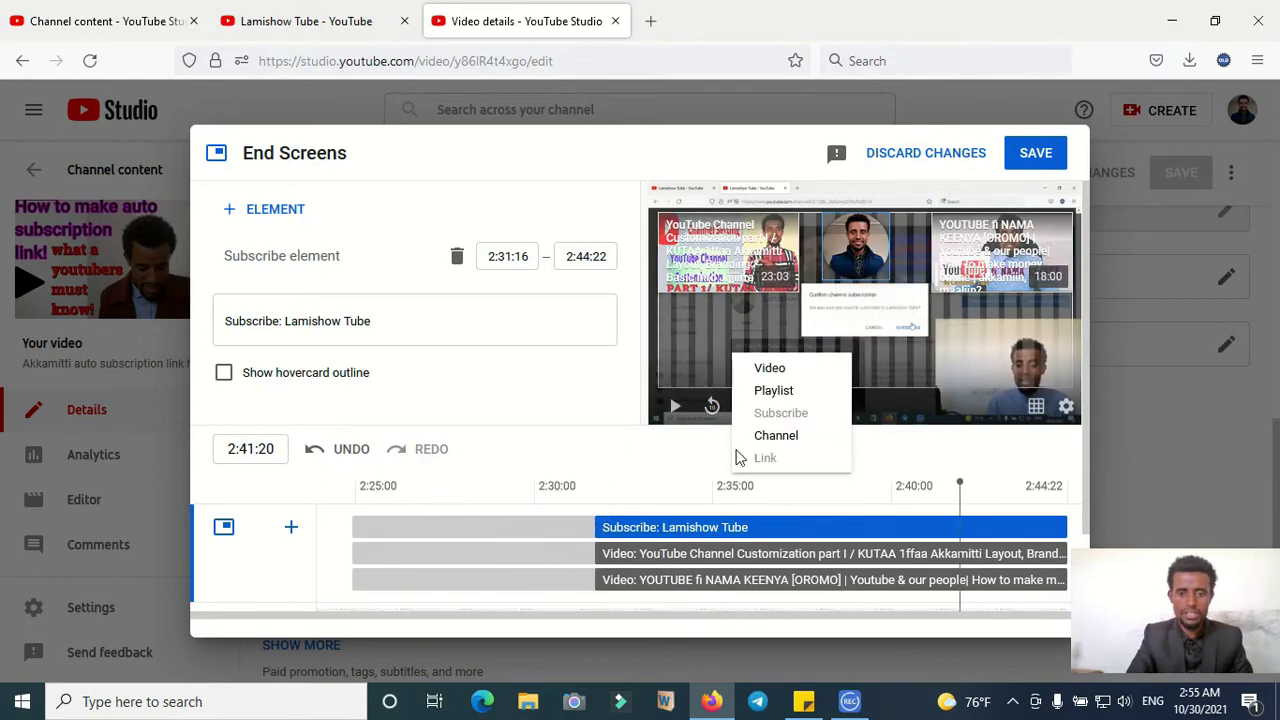
Delete the subscribe element and both video elements from the end screen
click(1132, 396)
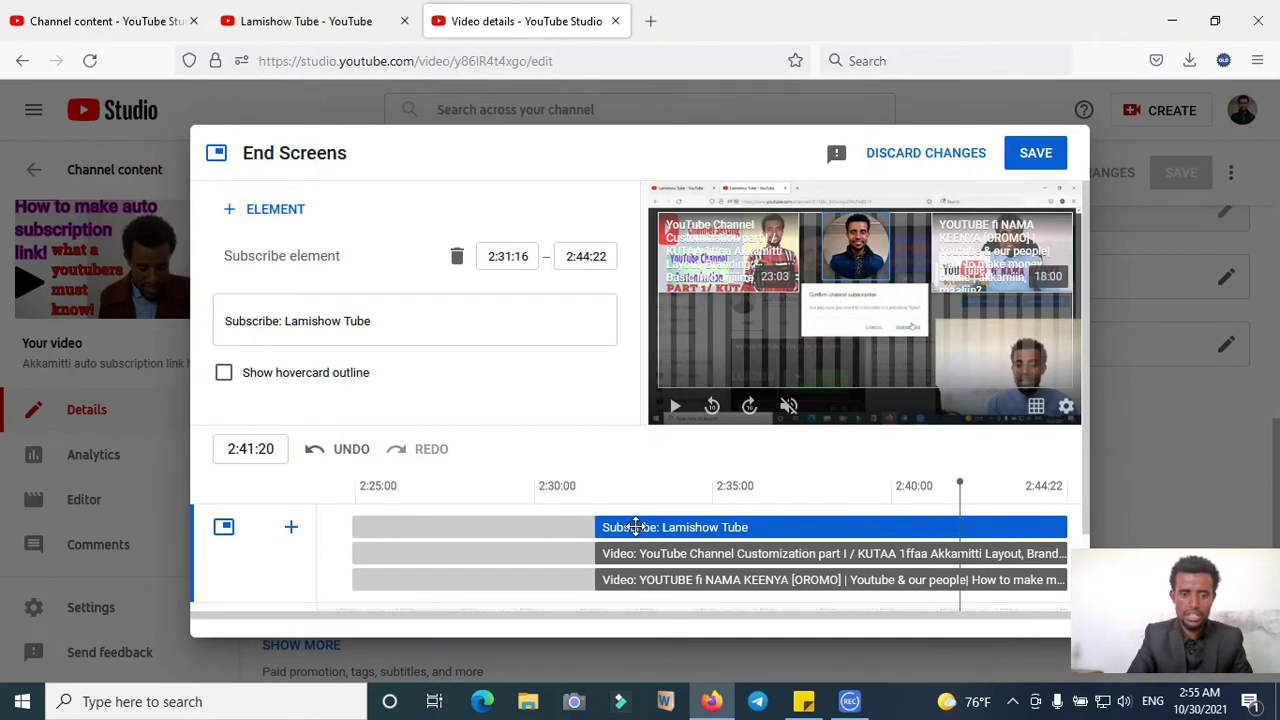
click(458, 256)
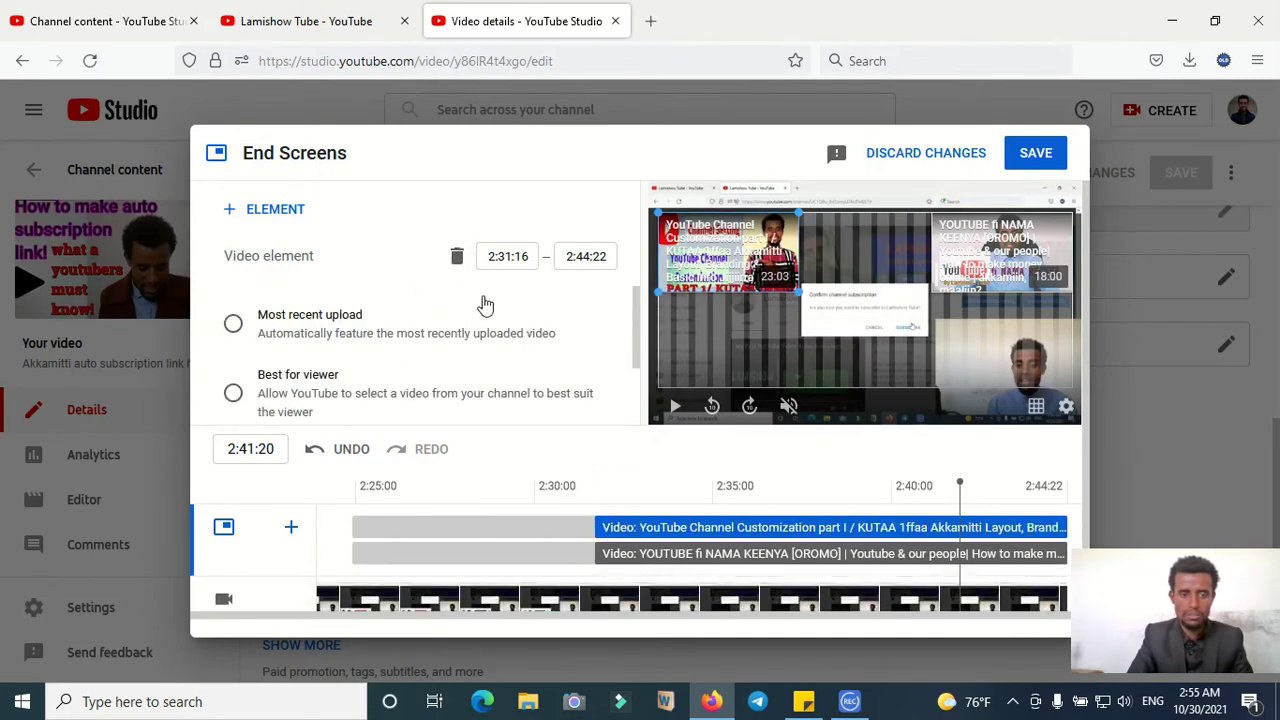
click(457, 256)
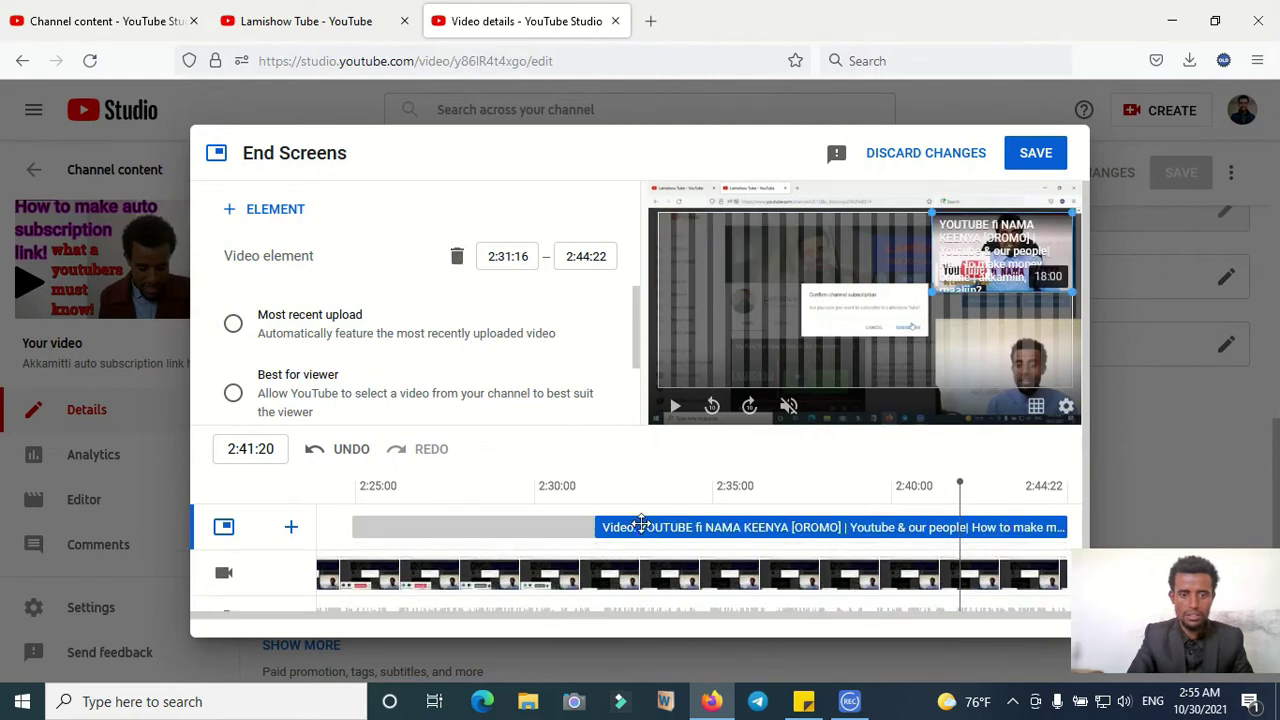
click(459, 251)
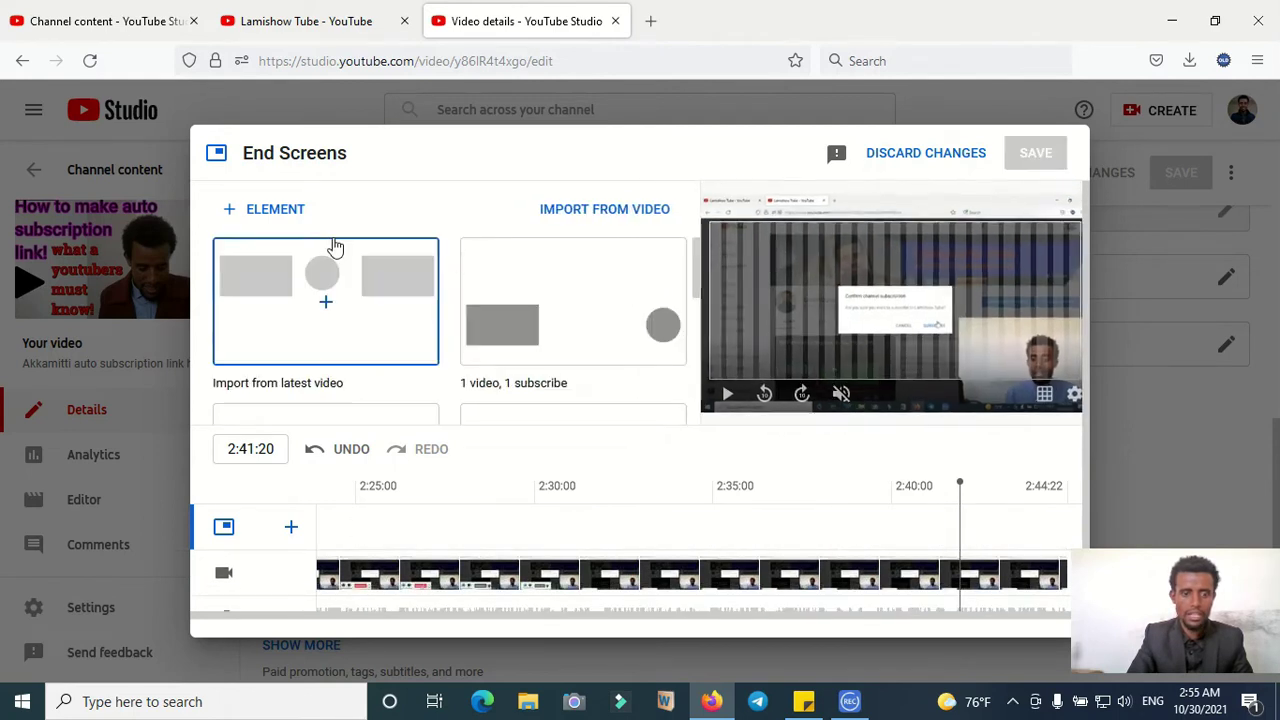
Try adding a playlist element that features the "Waa'ee Youtube fi sirreefama isaa" playlist
click(252, 210)
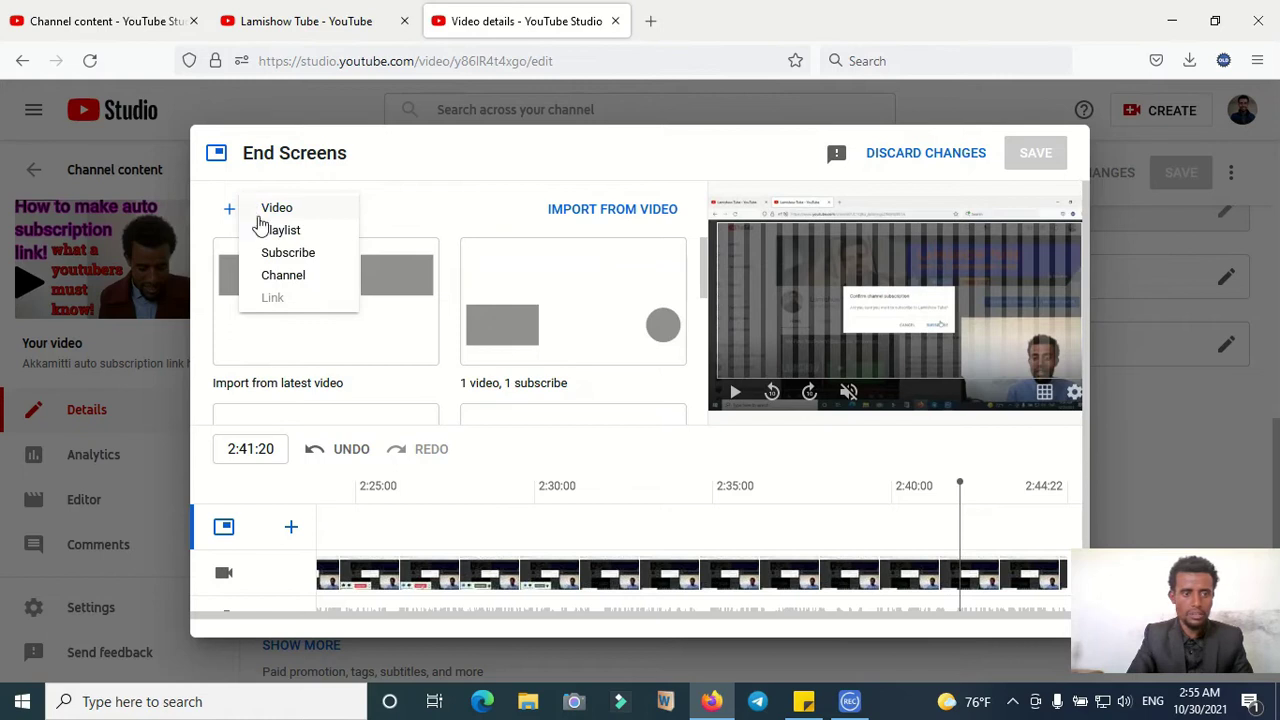
click(281, 231)
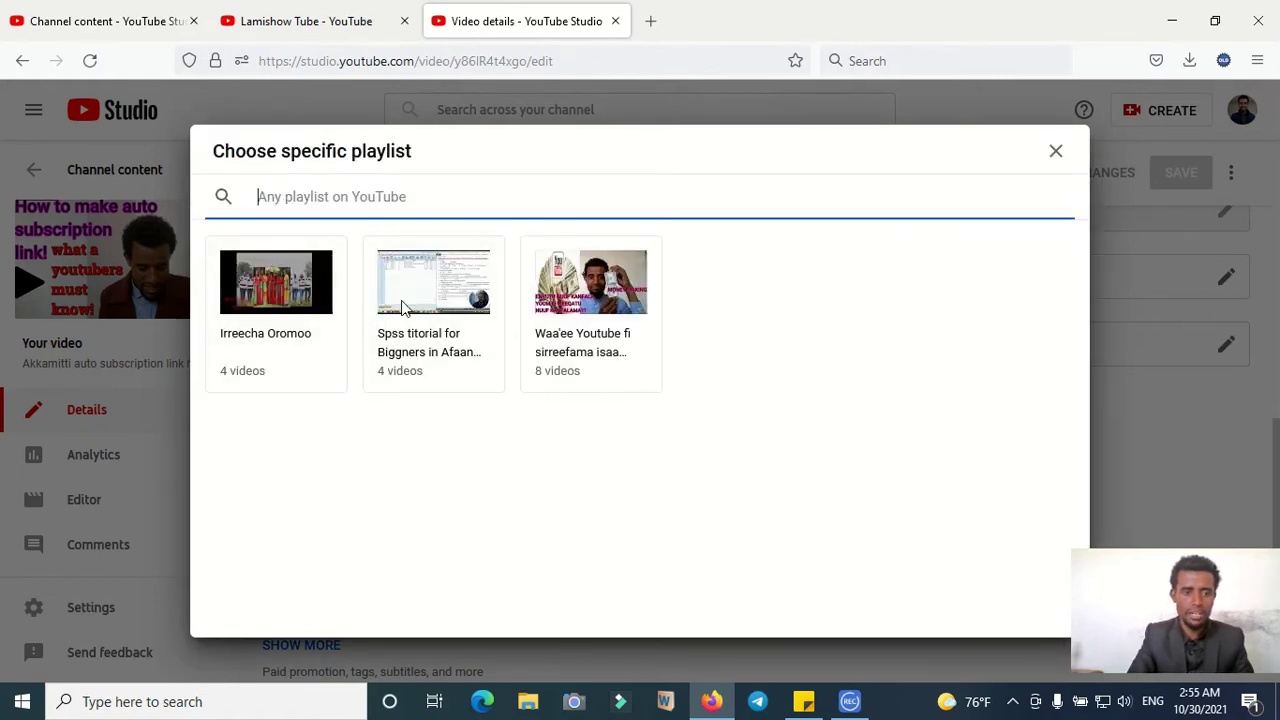
click(604, 303)
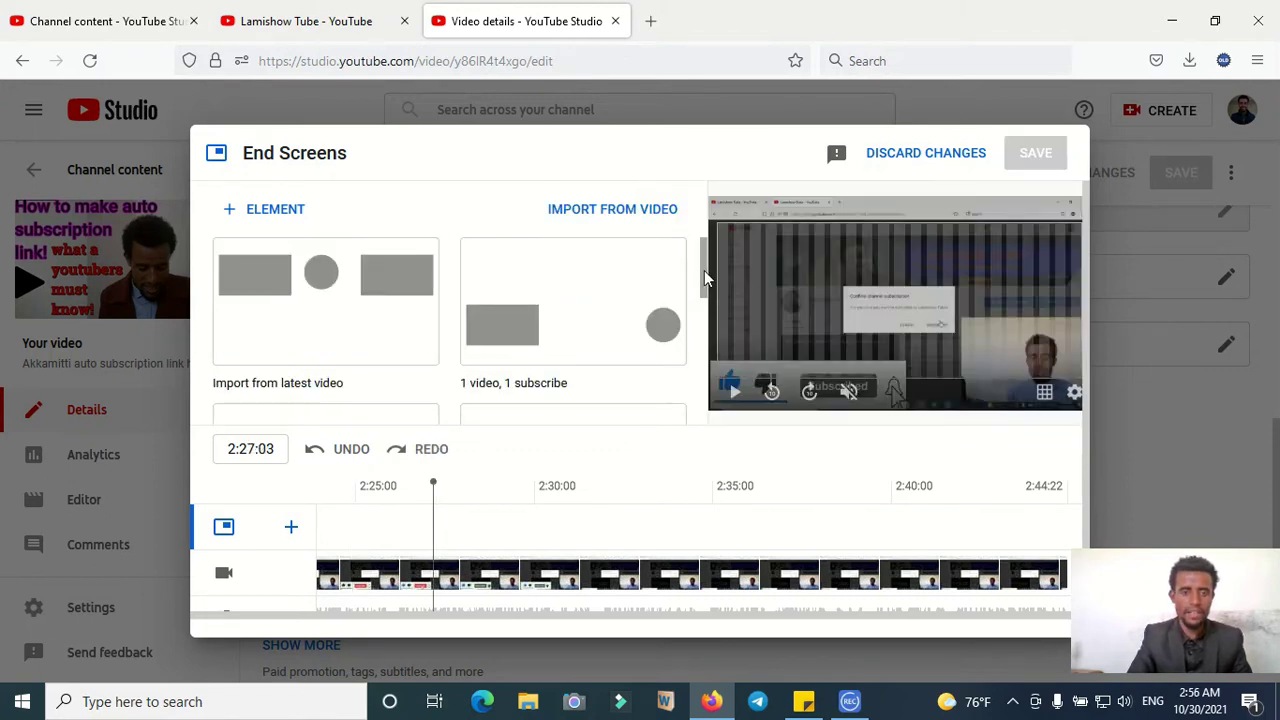
Import the end screen from the video "YouTube'n Qarshii Meeqa fi Yoom nu..." and select its "YouTube Channel Customization part I" element
mouse_move(704, 270)
mouse_down()
mouse_move(709, 303)
mouse_move(716, 261)
mouse_move(716, 310)
mouse_move(710, 231)
mouse_move(700, 335)
mouse_move(698, 274)
mouse_up()
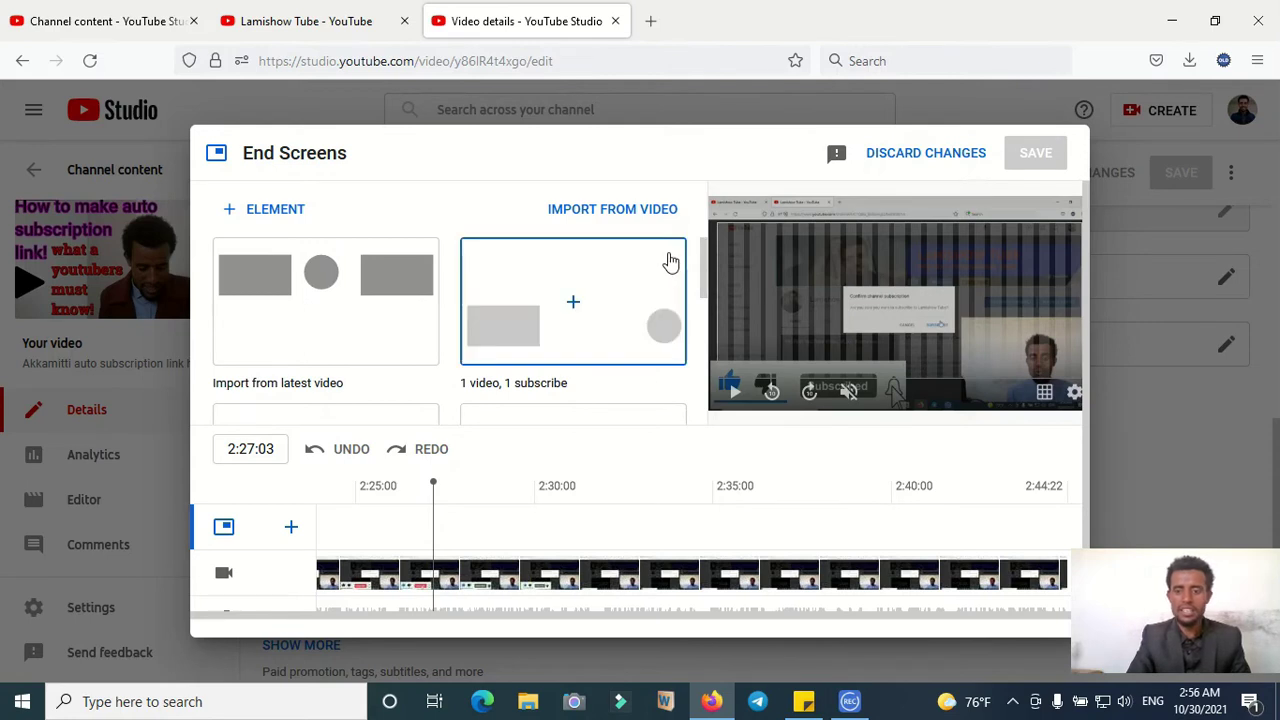
click(580, 209)
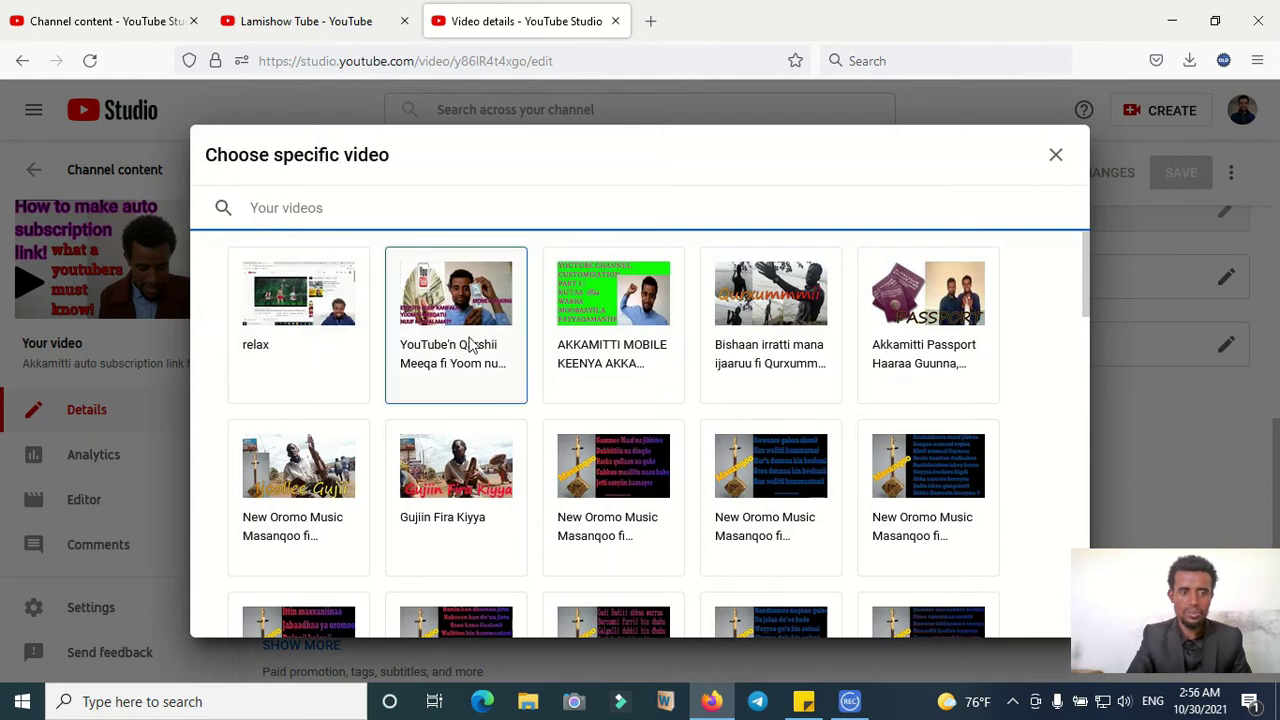
click(483, 339)
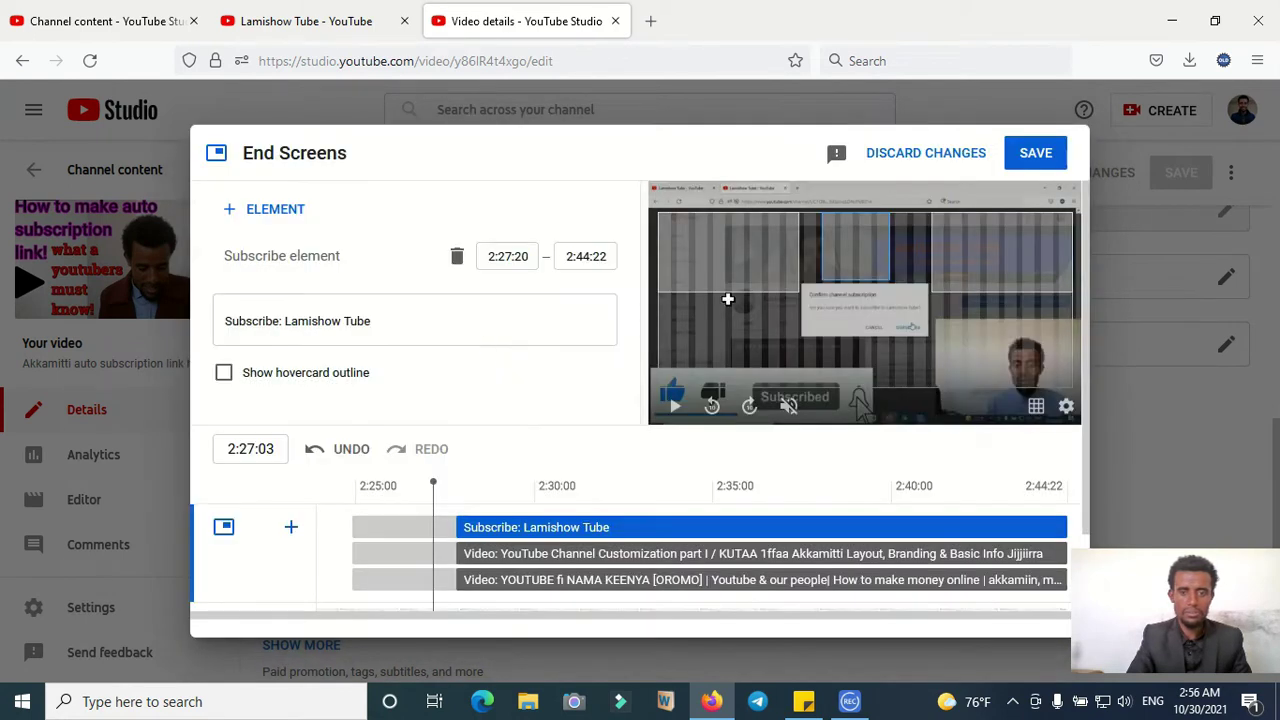
click(740, 305)
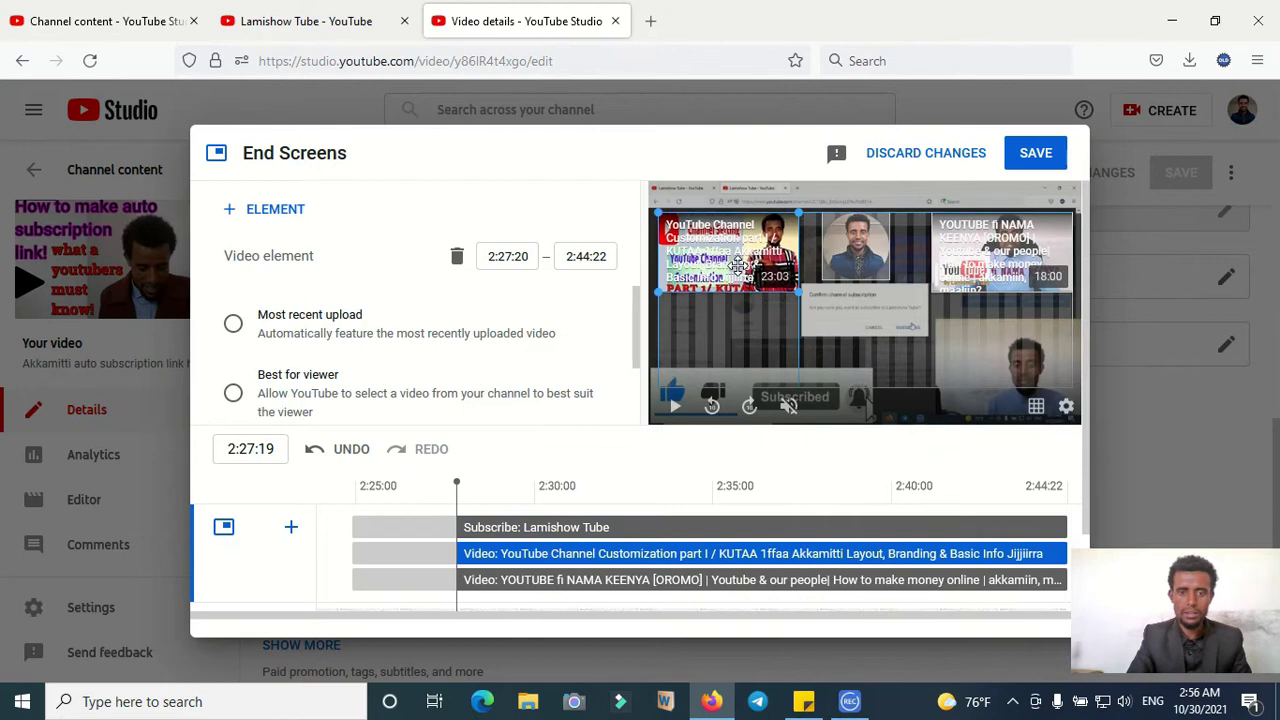
Shift the "YOUTUBE fi NAMA KEENYA" element slightly down in the preview and select each end screen element in turn
click(958, 255)
drag(958, 257, 1001, 259)
drag(885, 238, 744, 238)
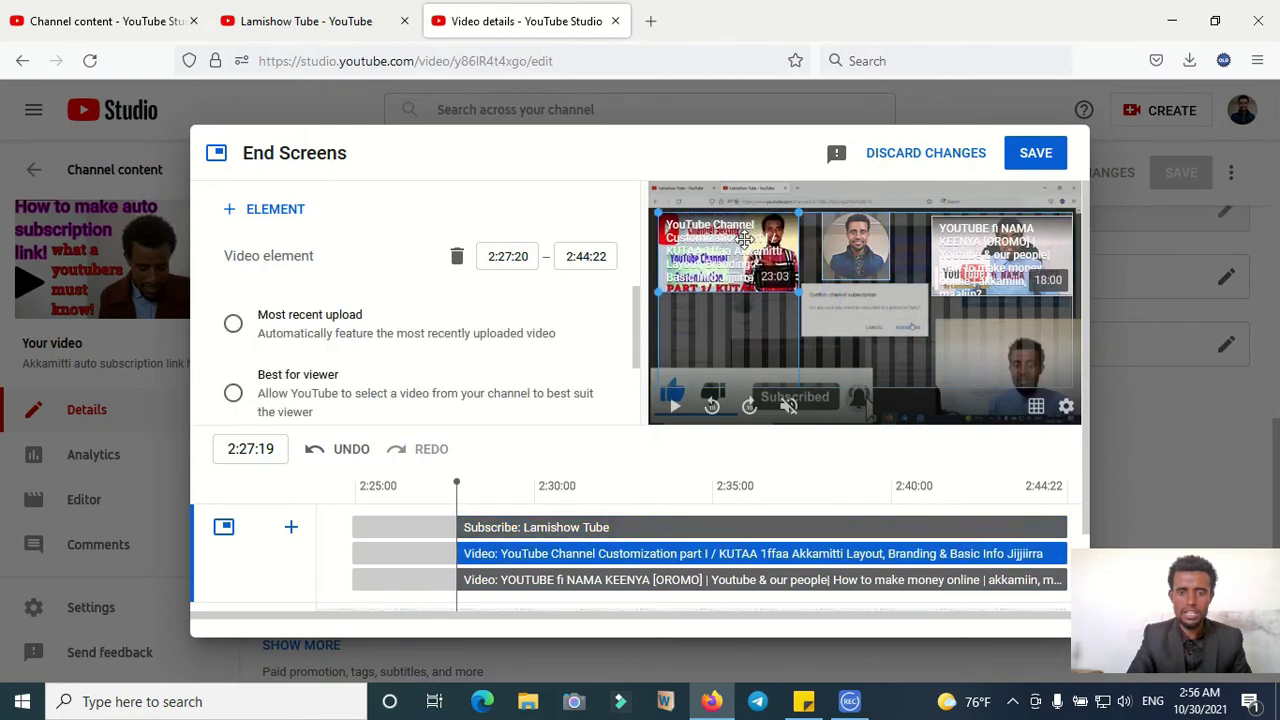
click(850, 250)
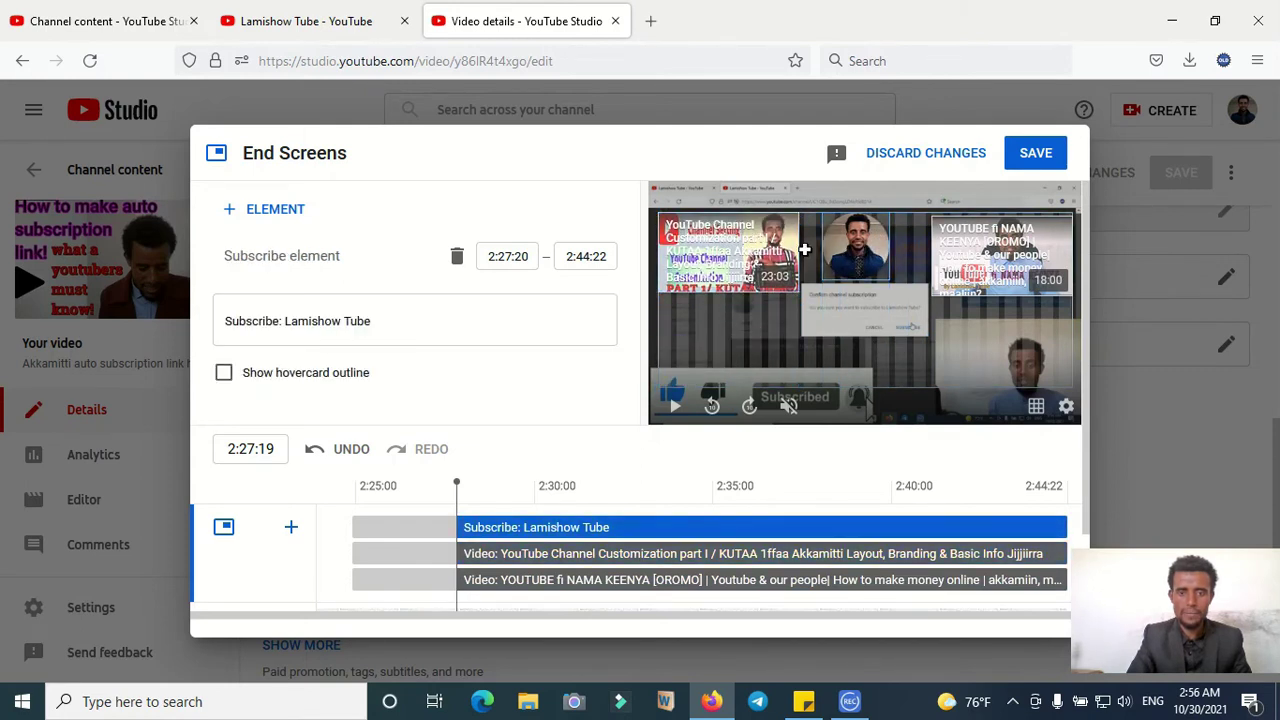
click(730, 250)
click(835, 245)
click(996, 262)
View the videos that can be chosen for the "YOUTUBE fi NAMA KEENYA" element, then leave the choice without picking one
scroll(640, 340, down, 2)
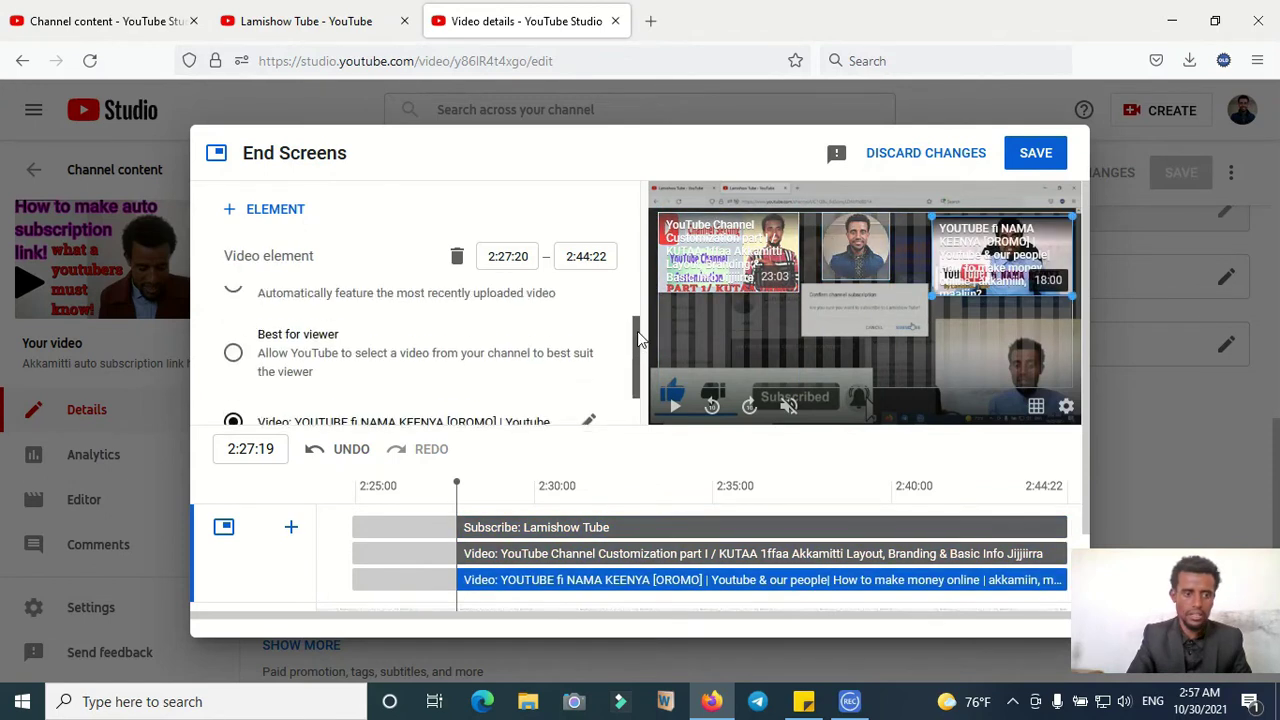
drag(638, 332, 643, 408)
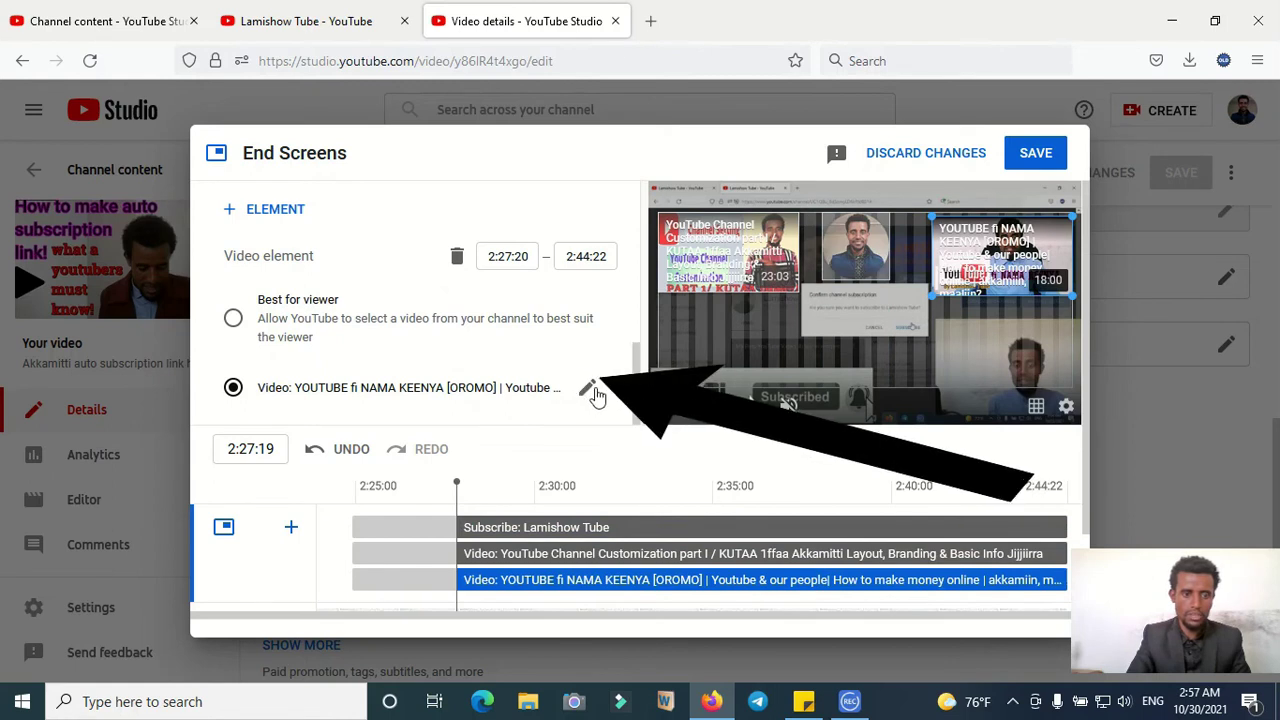
click(589, 388)
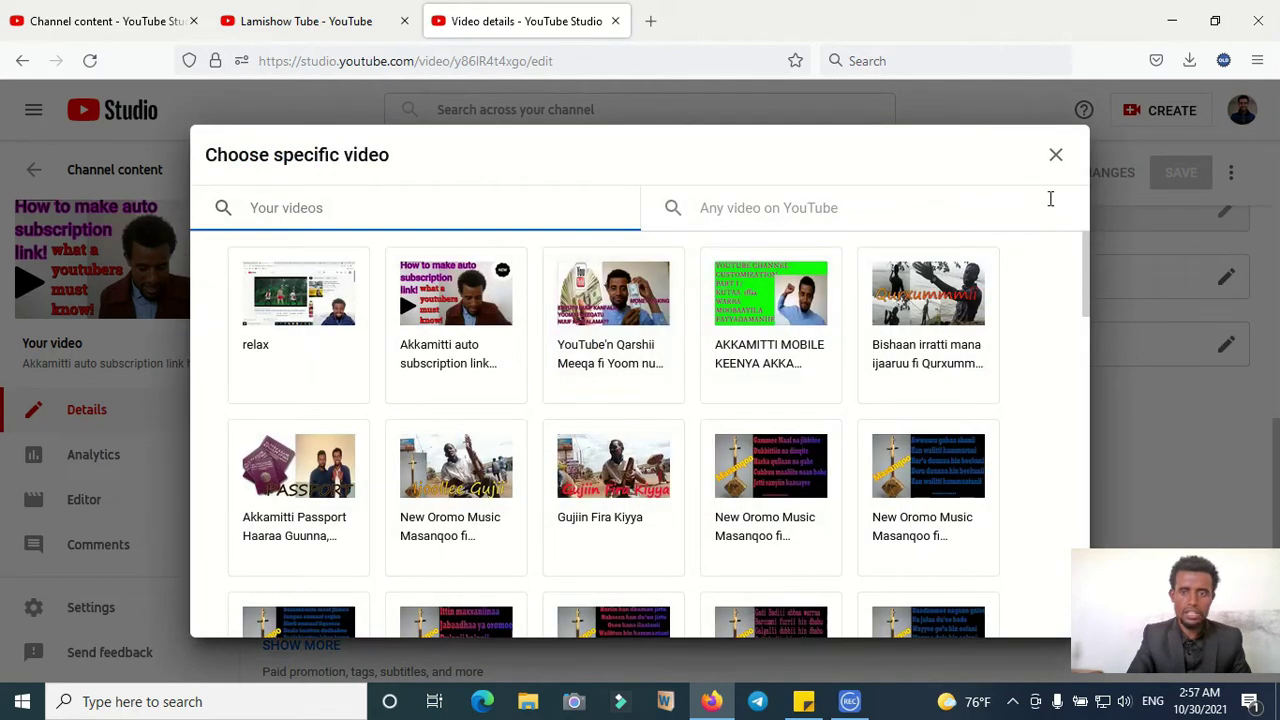
click(1055, 154)
Try replacing the "YouTube Channel Customization part I" element's video with "AKKAMITTI MOBILE KEENYA AKKA..."
click(752, 248)
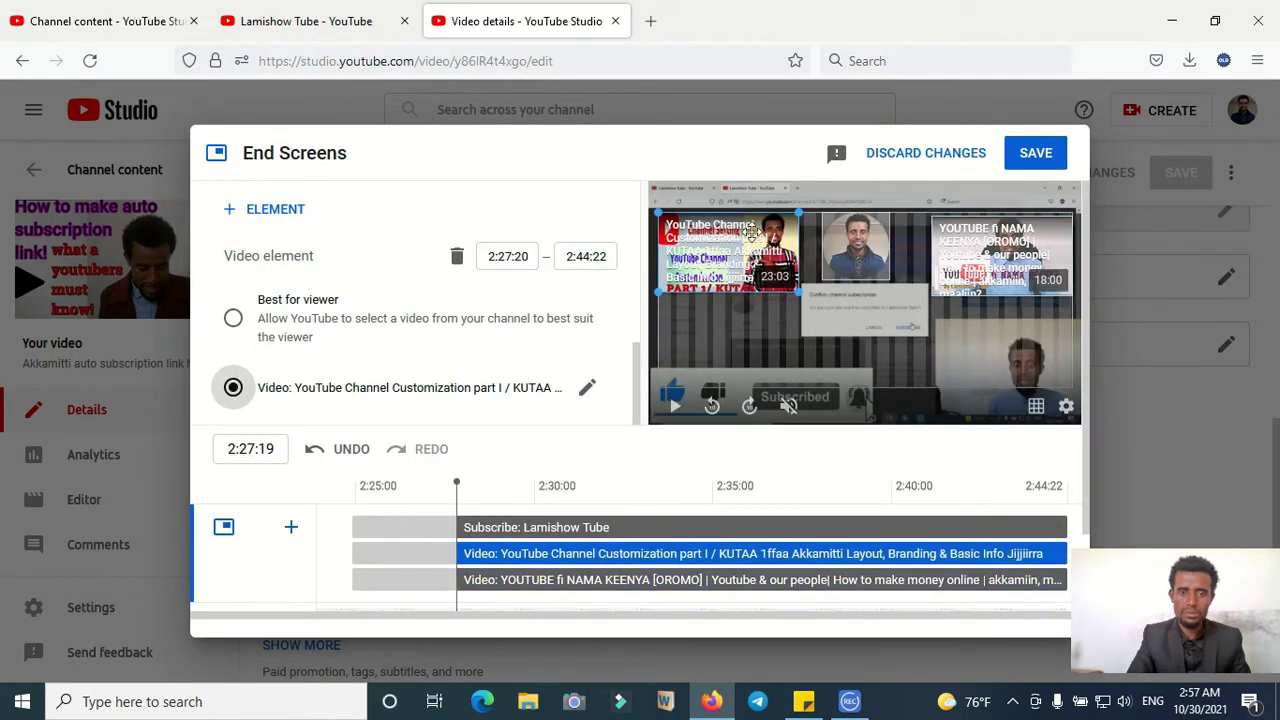
click(588, 390)
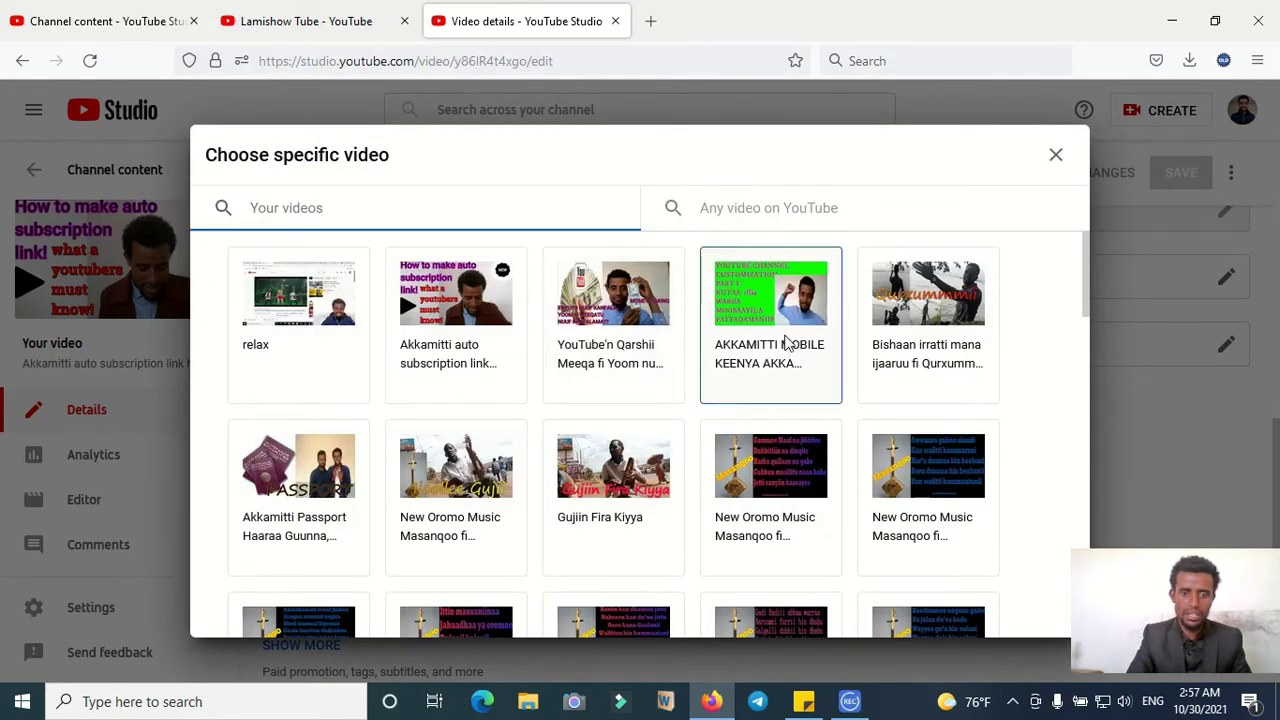
click(787, 343)
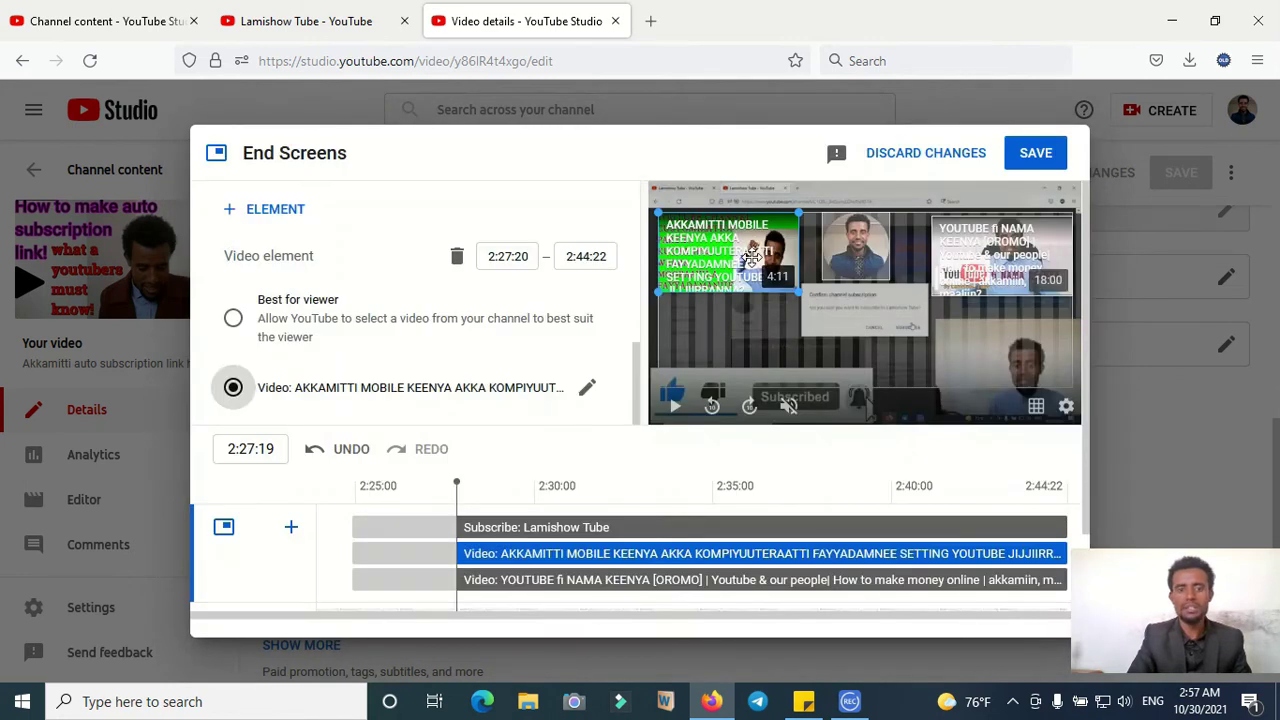
Set the replaced video element back to "YouTube Channel Customization part I" and save the end screen
click(588, 390)
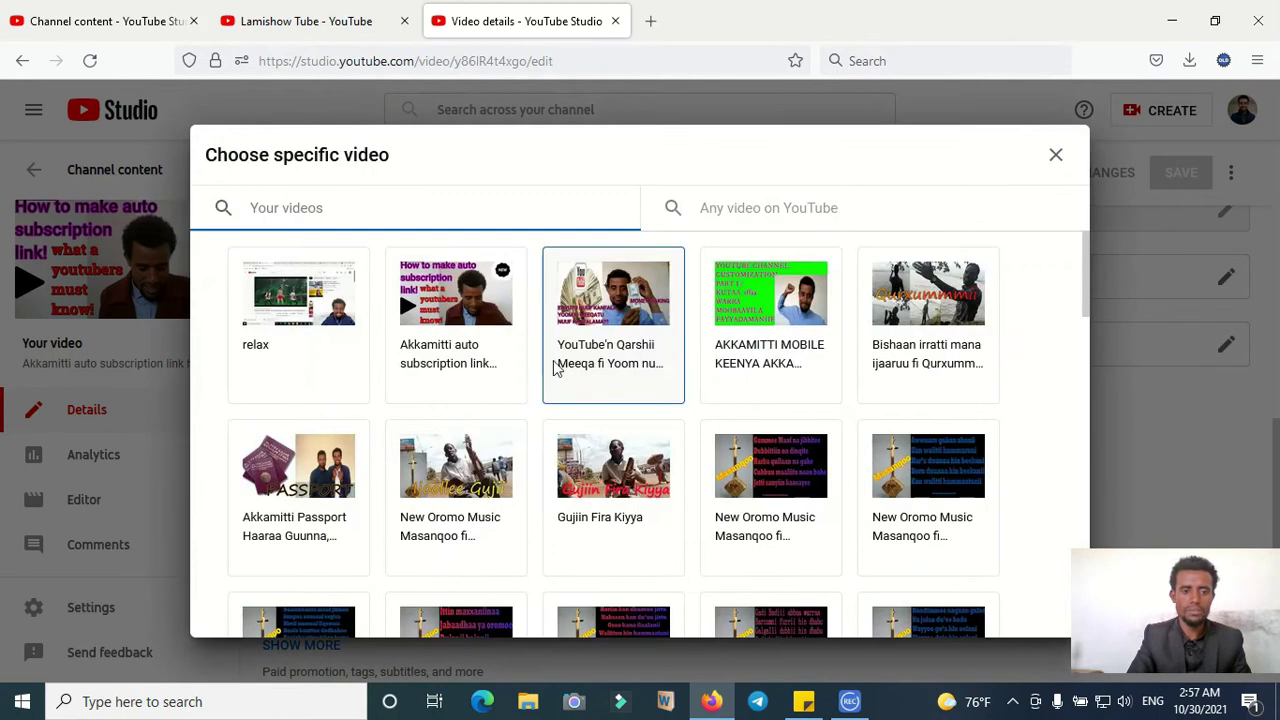
click(557, 365)
drag(653, 311, 653, 281)
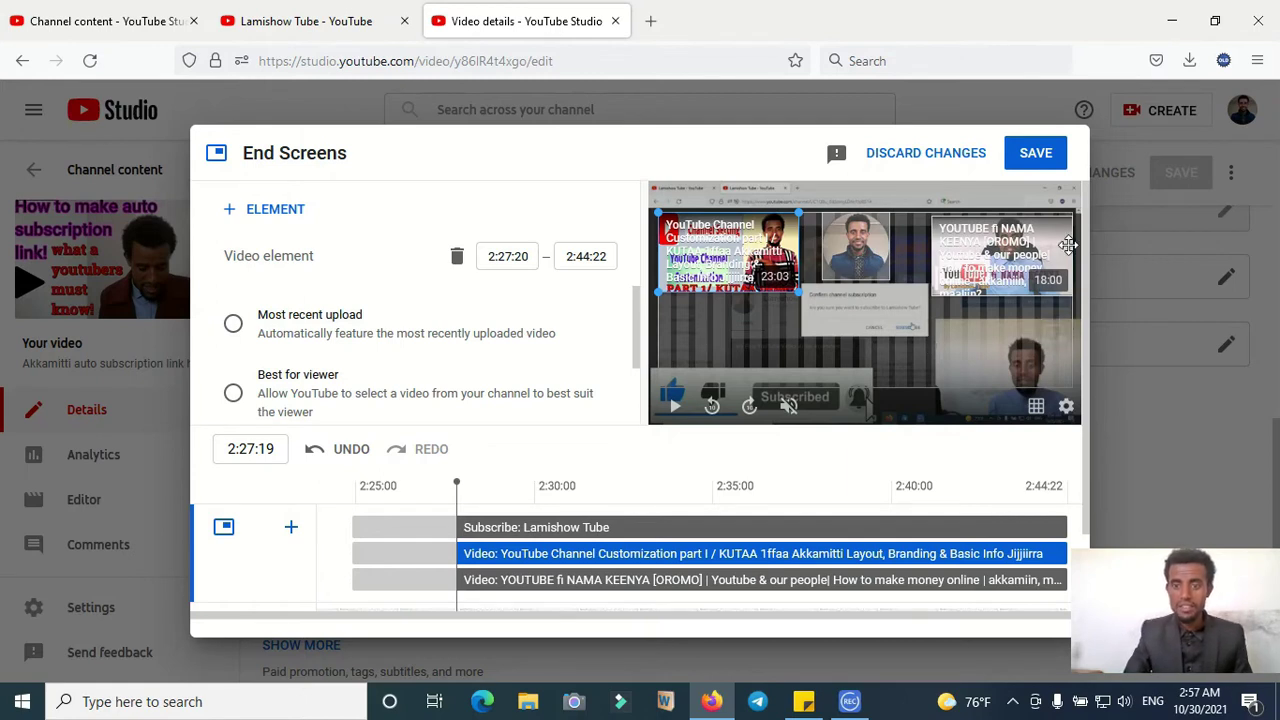
click(1038, 154)
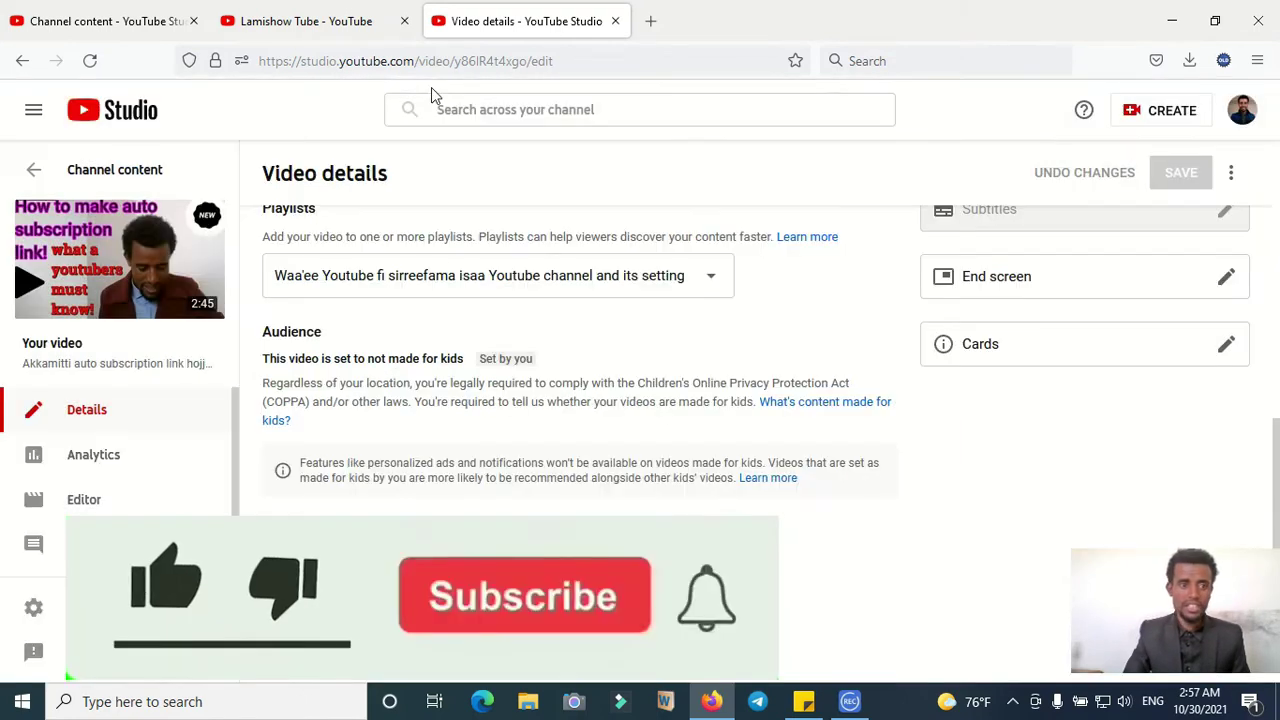
Open the video "Akkamitti auto subscription link hojjenna?" from the uploads on the Lamishow Tube channel page
click(314, 24)
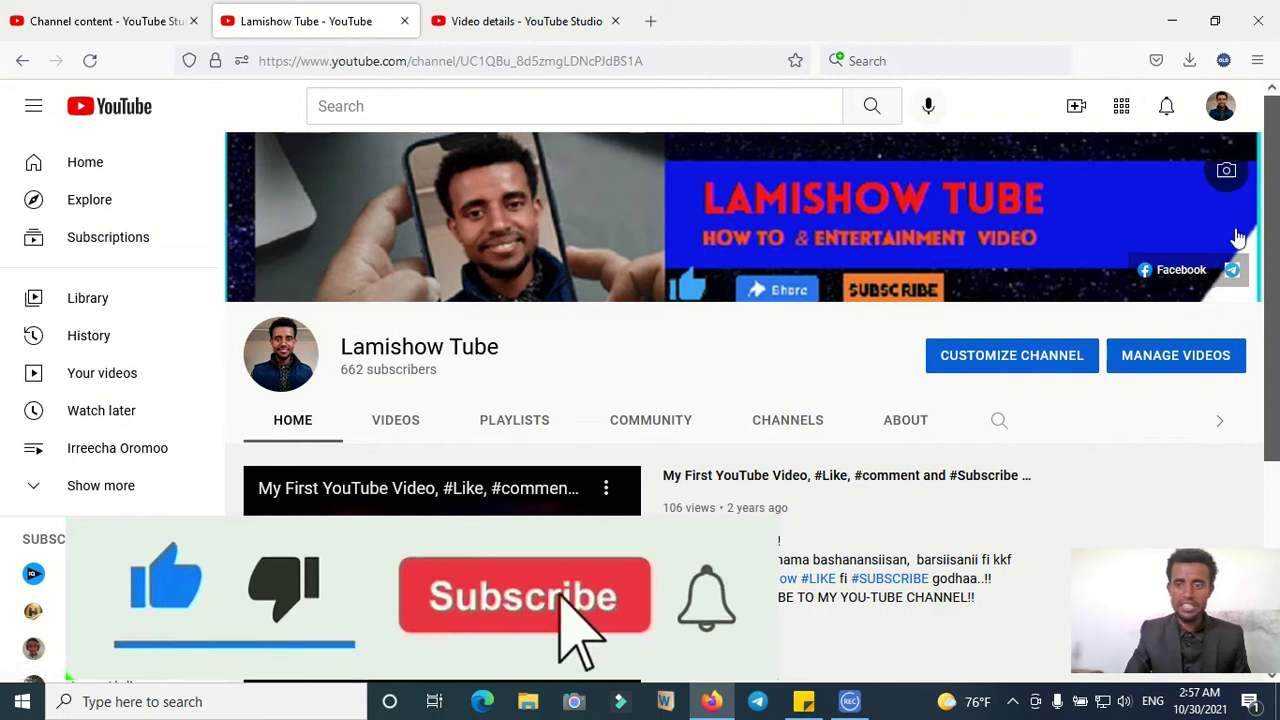
scroll(1275, 400, down, 5)
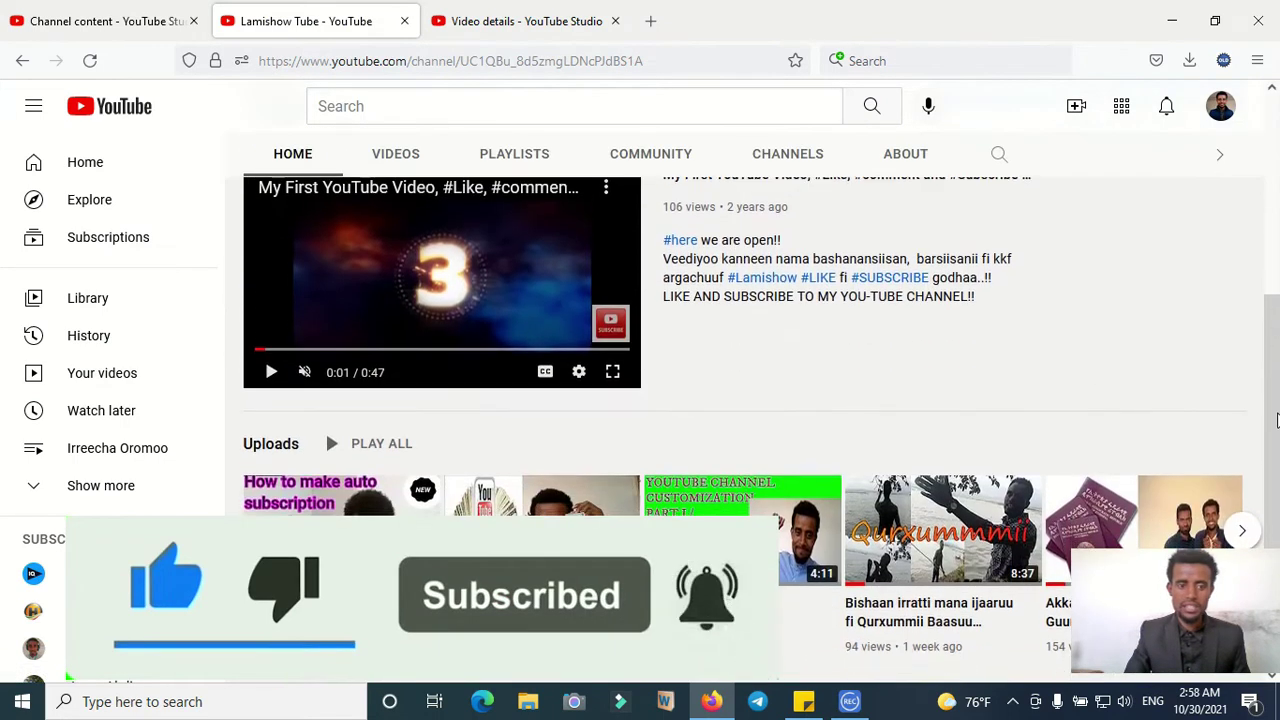
click(362, 566)
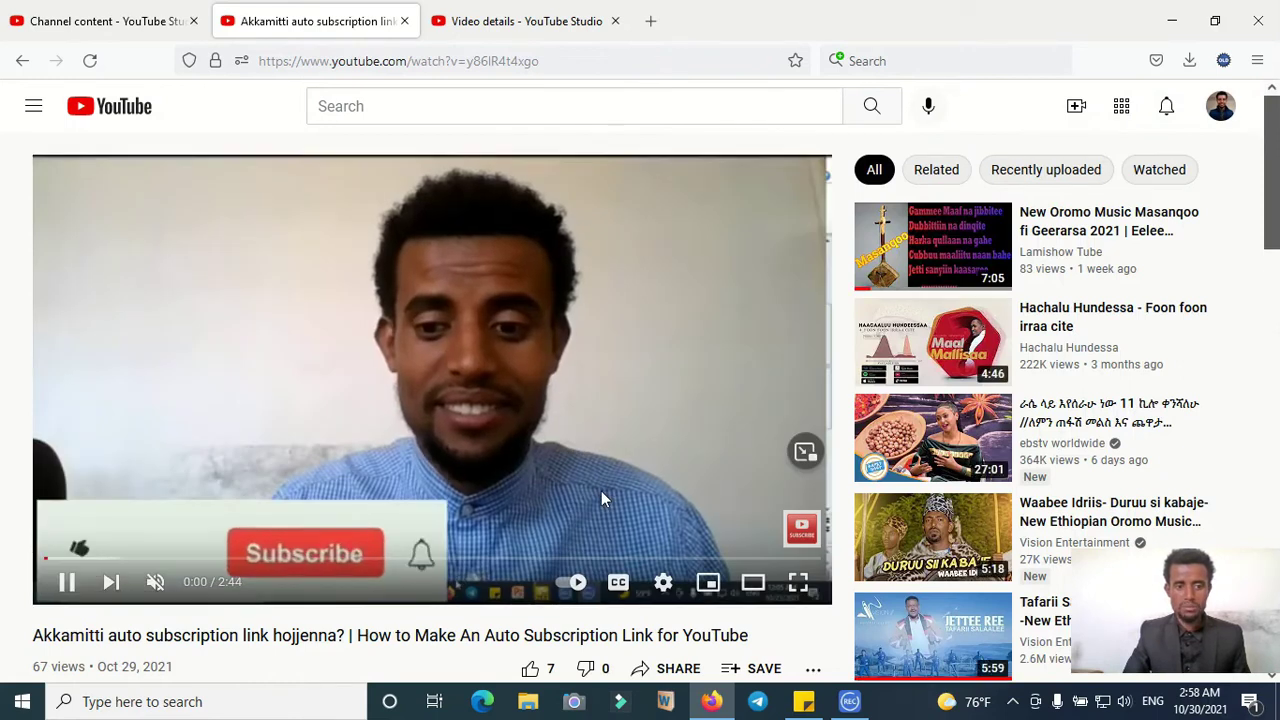
click(567, 450)
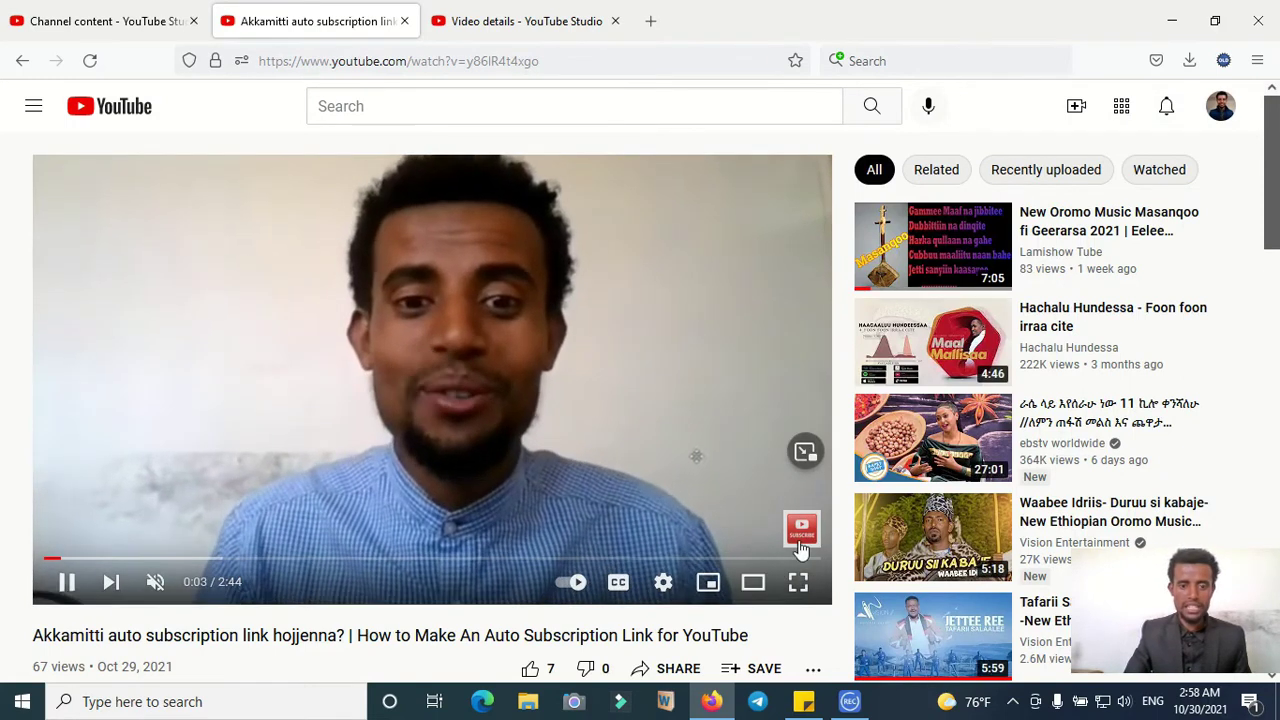
Jump to about 2:30 in the video and check how the end screen elements appear to viewers
click(748, 559)
click(525, 477)
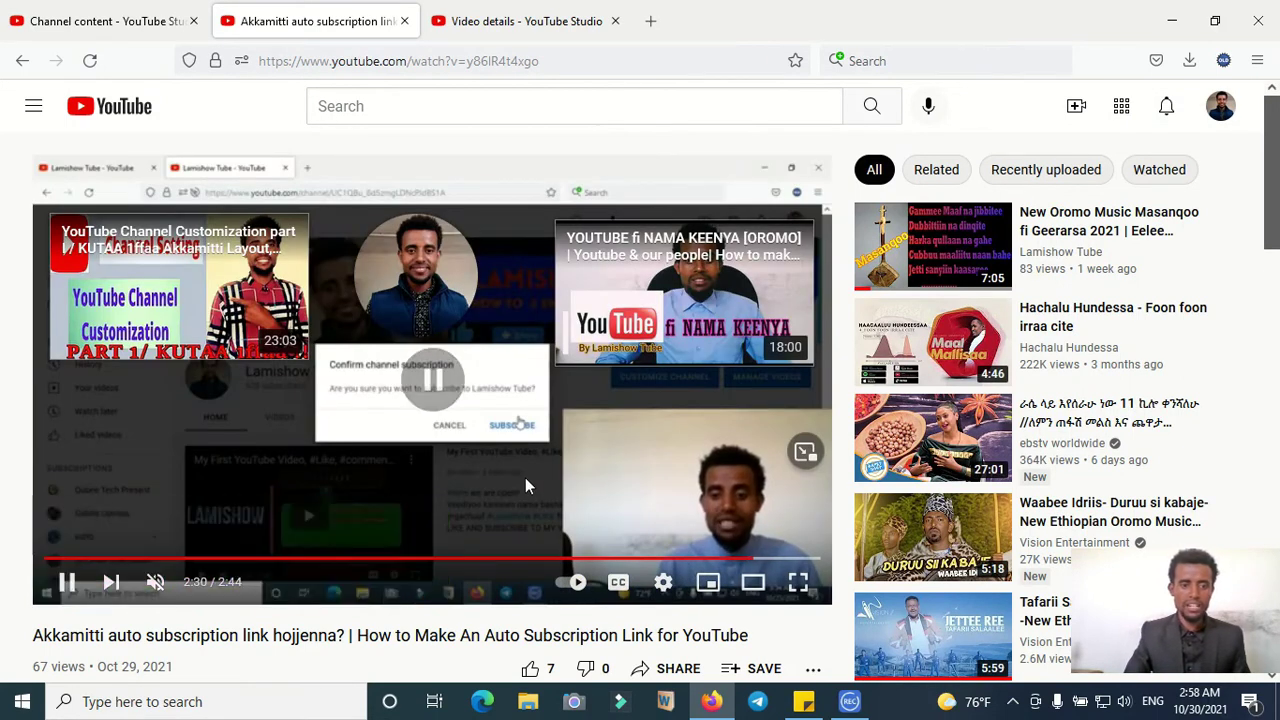
click(525, 477)
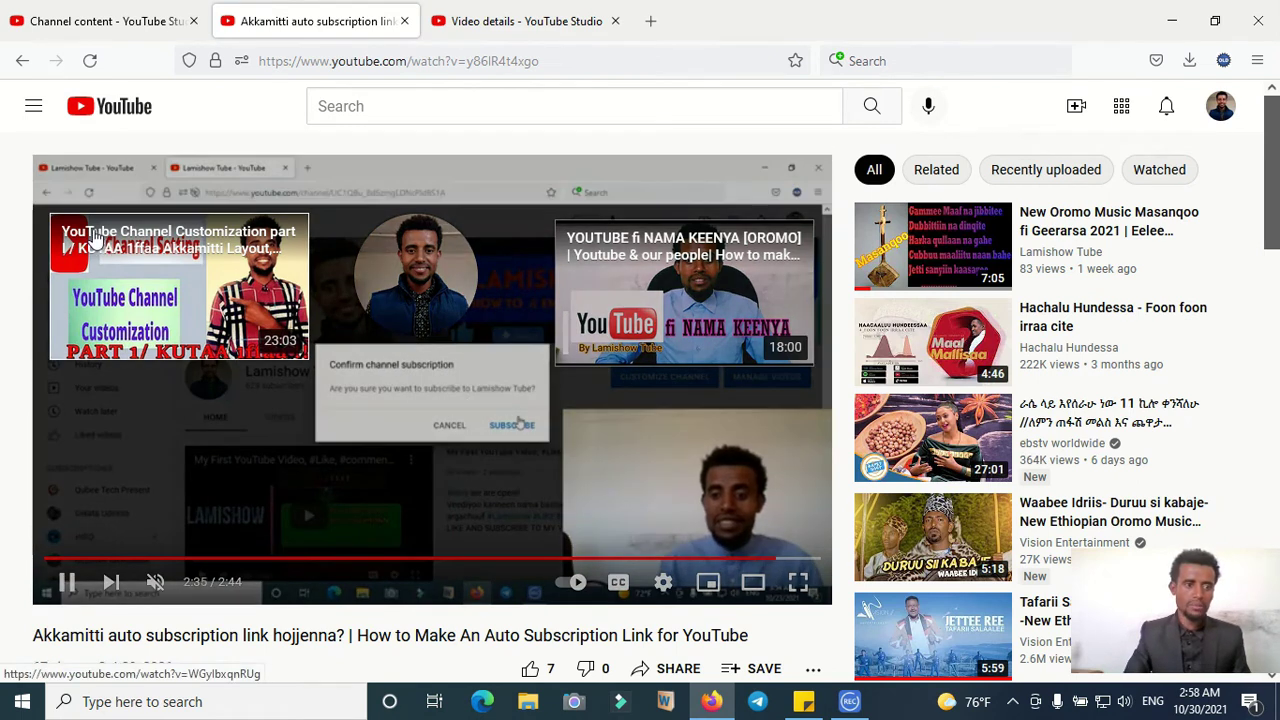
mouse_move(542, 263)
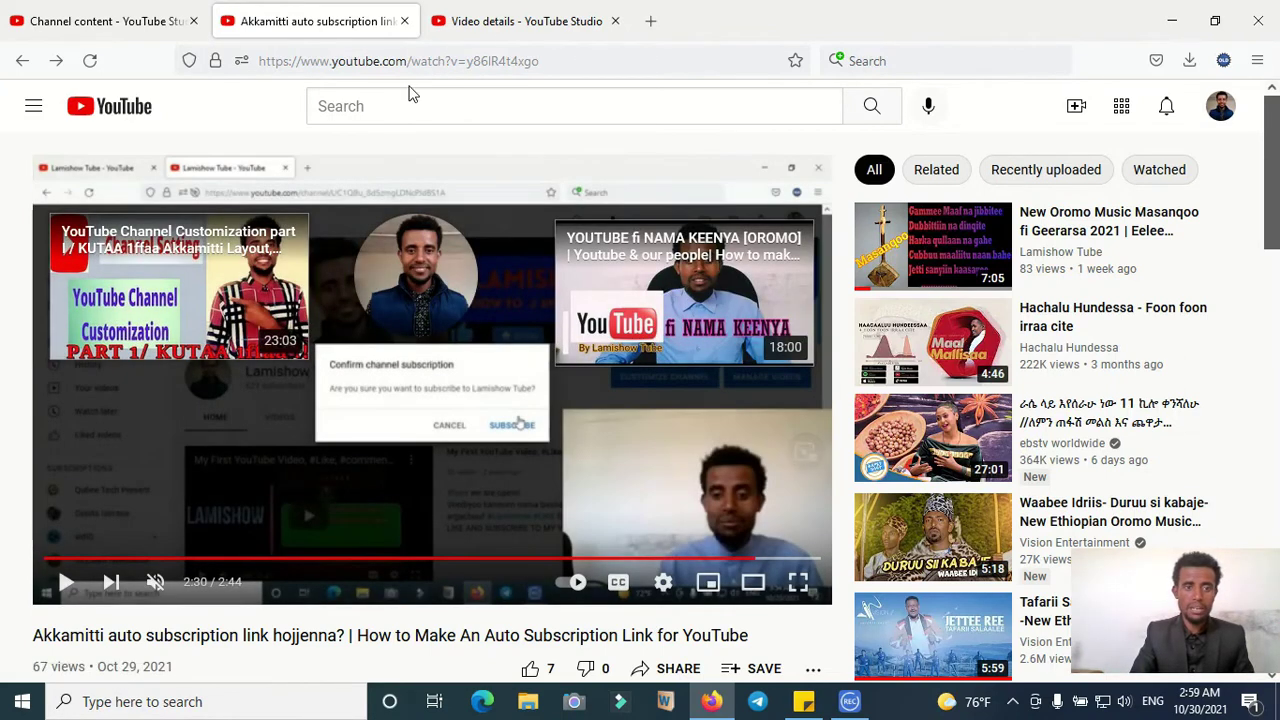
Return to the video's details in YouTube Studio and open its Cards editor
click(448, 20)
click(340, 22)
click(545, 22)
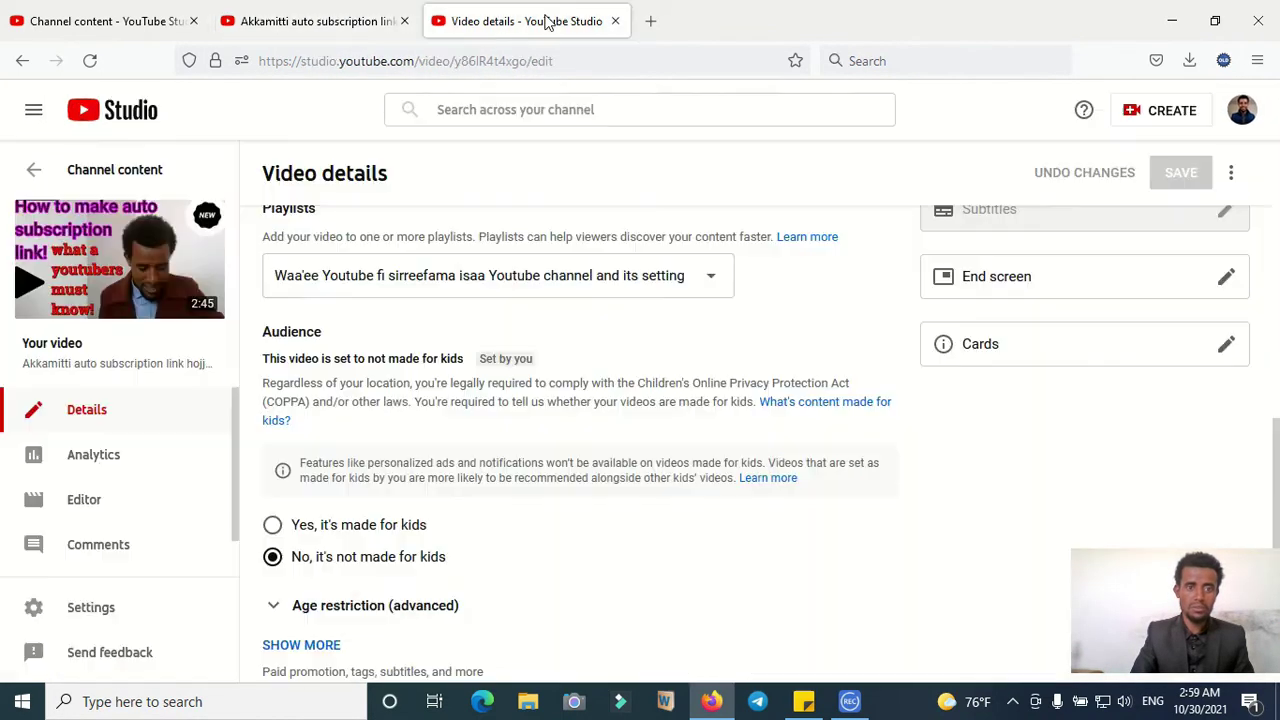
click(1226, 347)
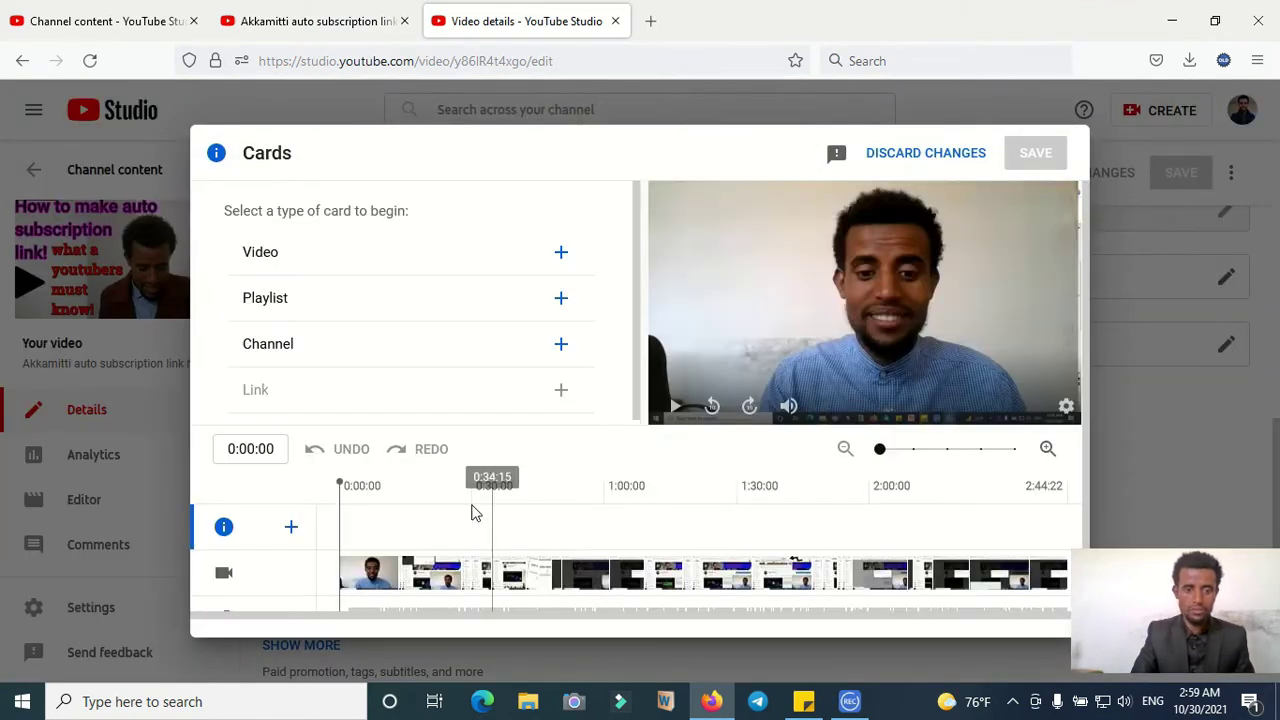
Add a video card at 0:00:00 that links to the video "Akkamitti Passport Haaraa Guunna, Haaromsina..."
click(290, 258)
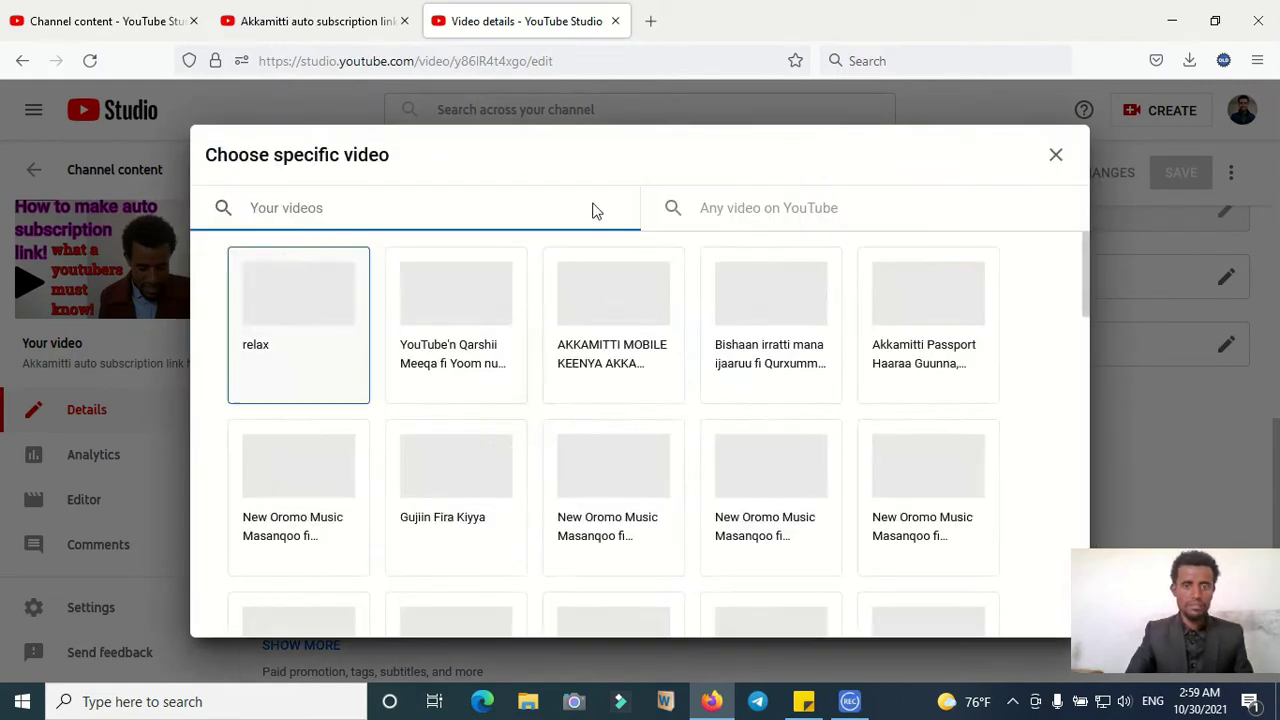
click(1054, 155)
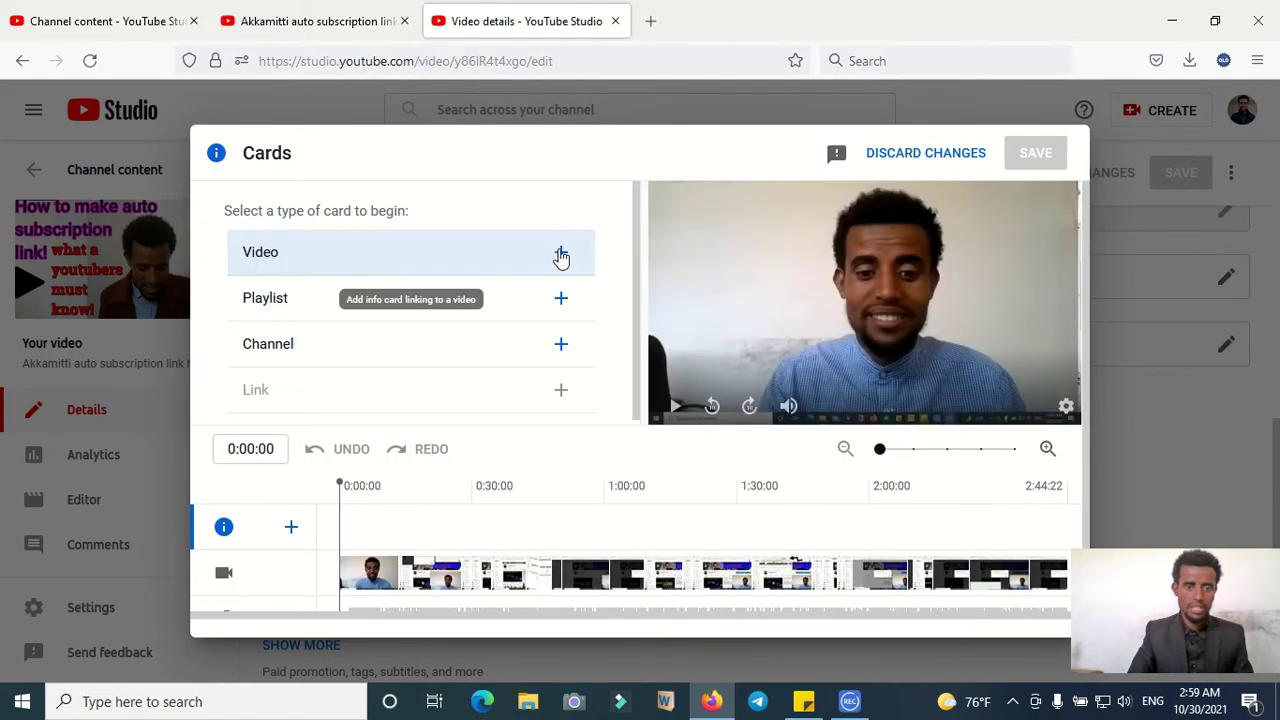
click(561, 255)
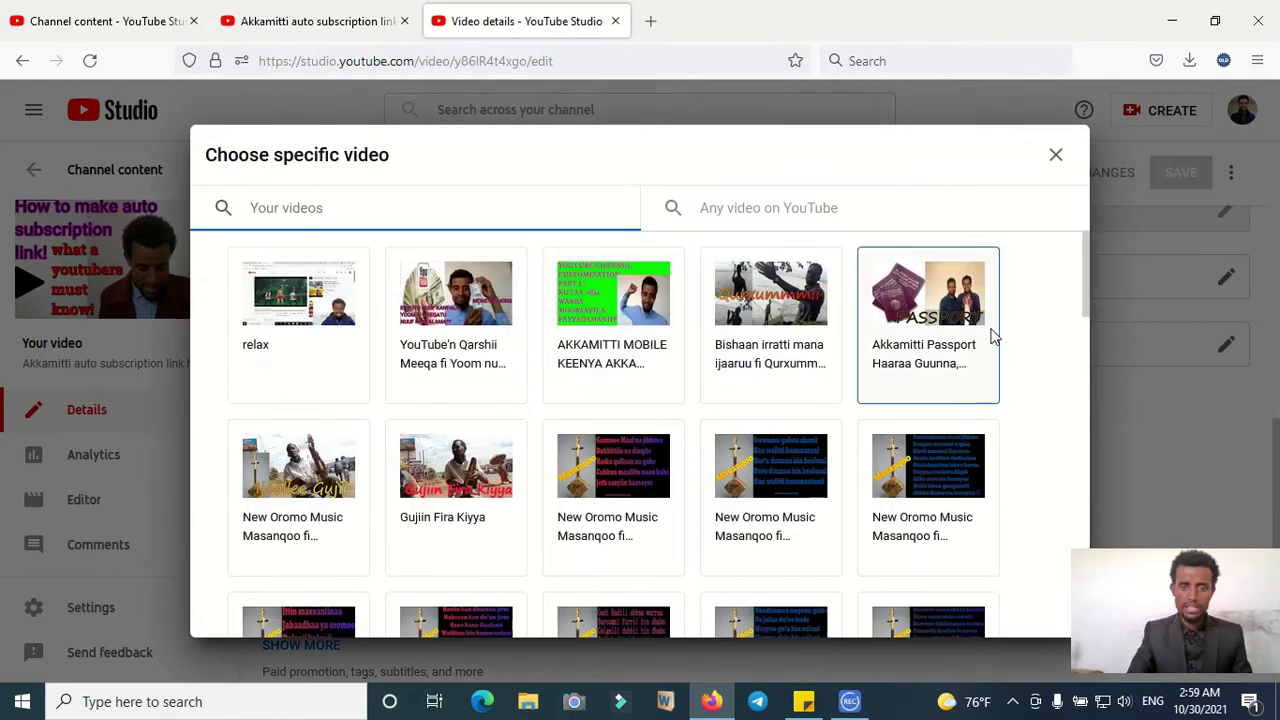
click(927, 310)
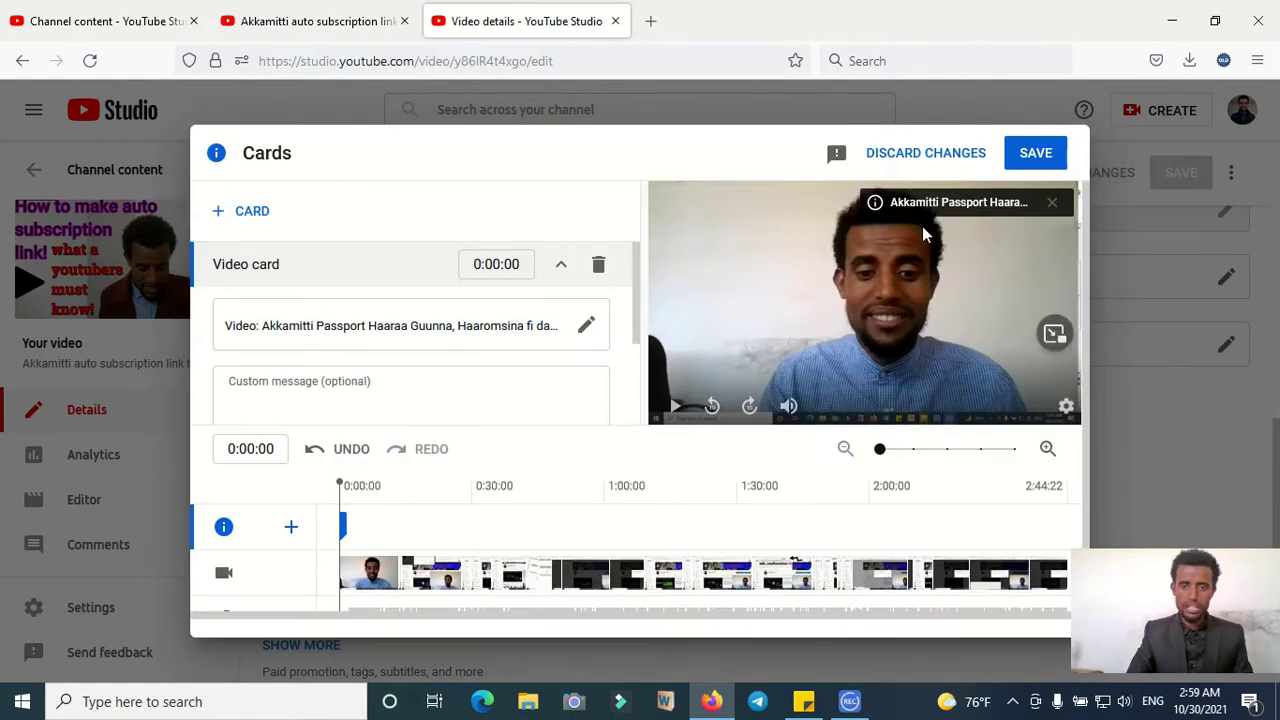
Preview the first card, then add a video card at 0:40:11 that links to "DV Lottery 2023 Akkamittiin guutna?"
click(875, 205)
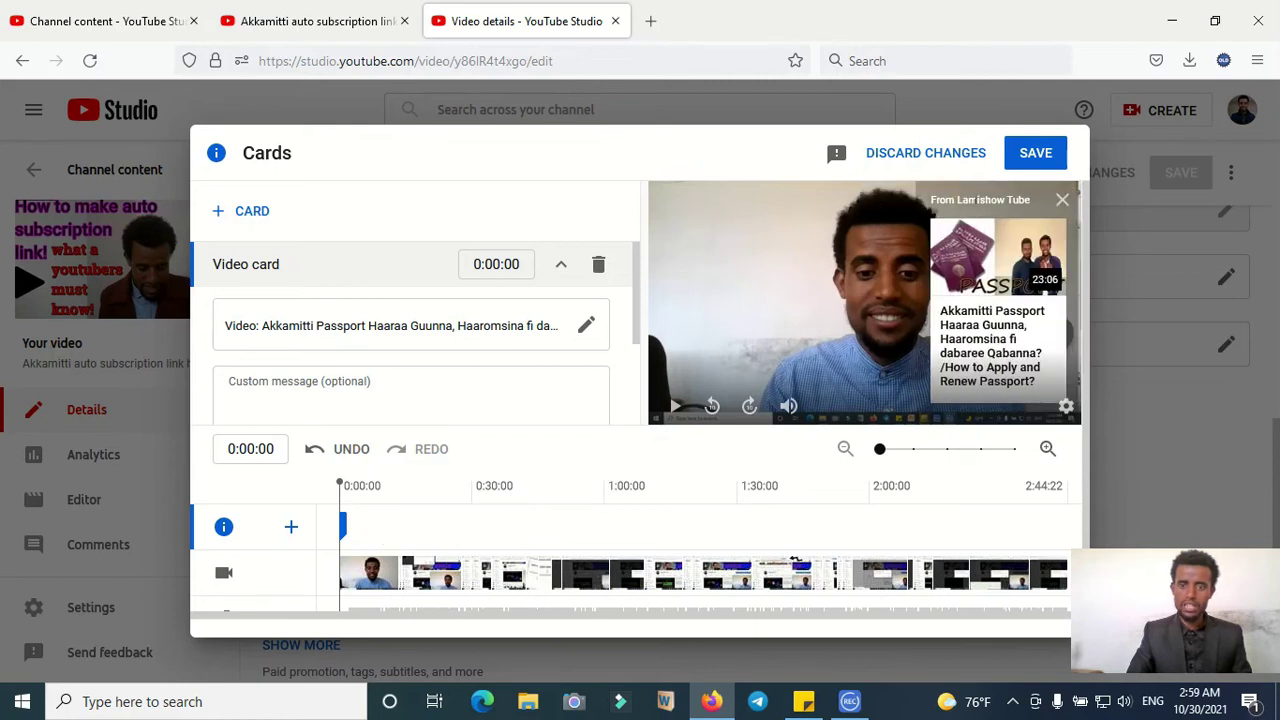
click(460, 485)
drag(469, 467, 517, 472)
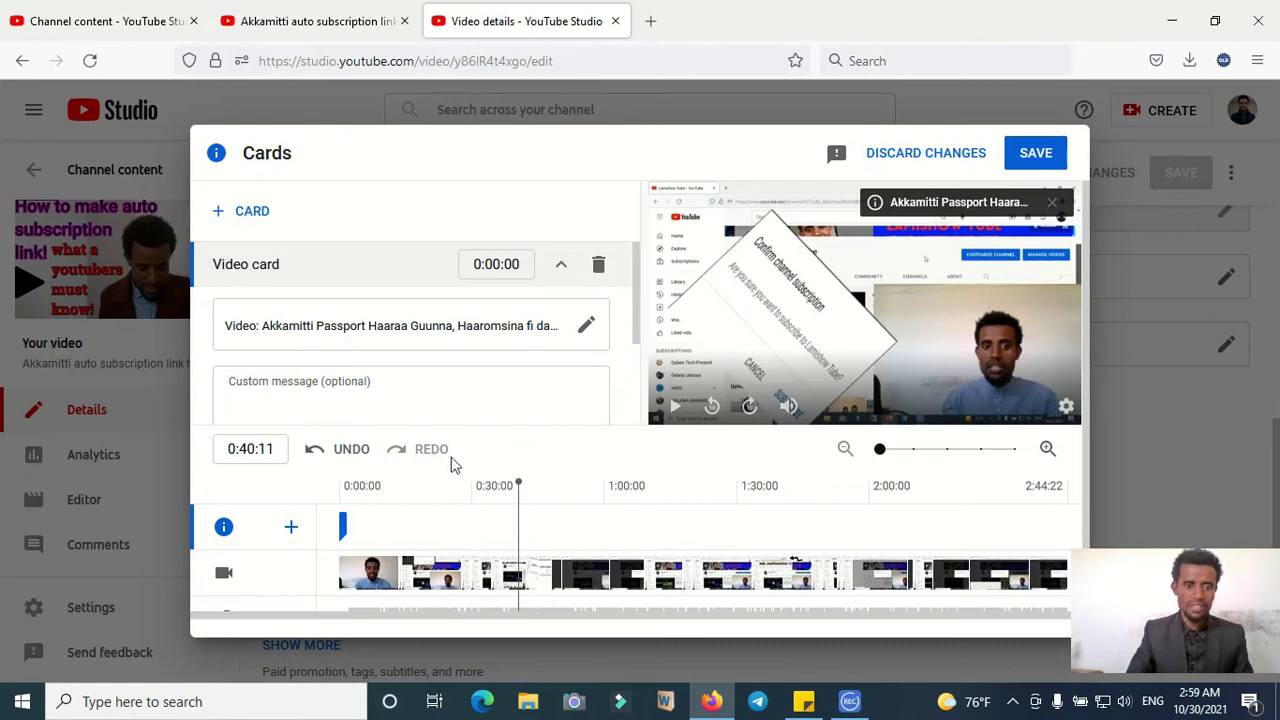
click(291, 530)
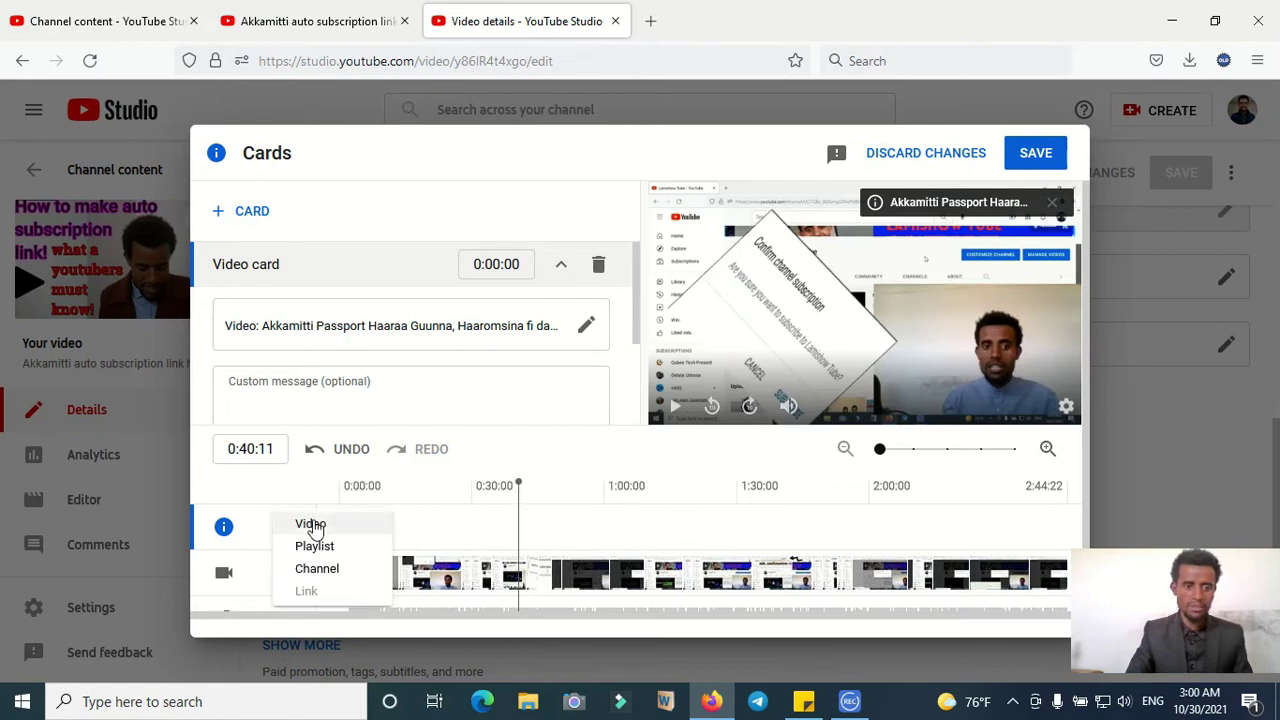
click(314, 526)
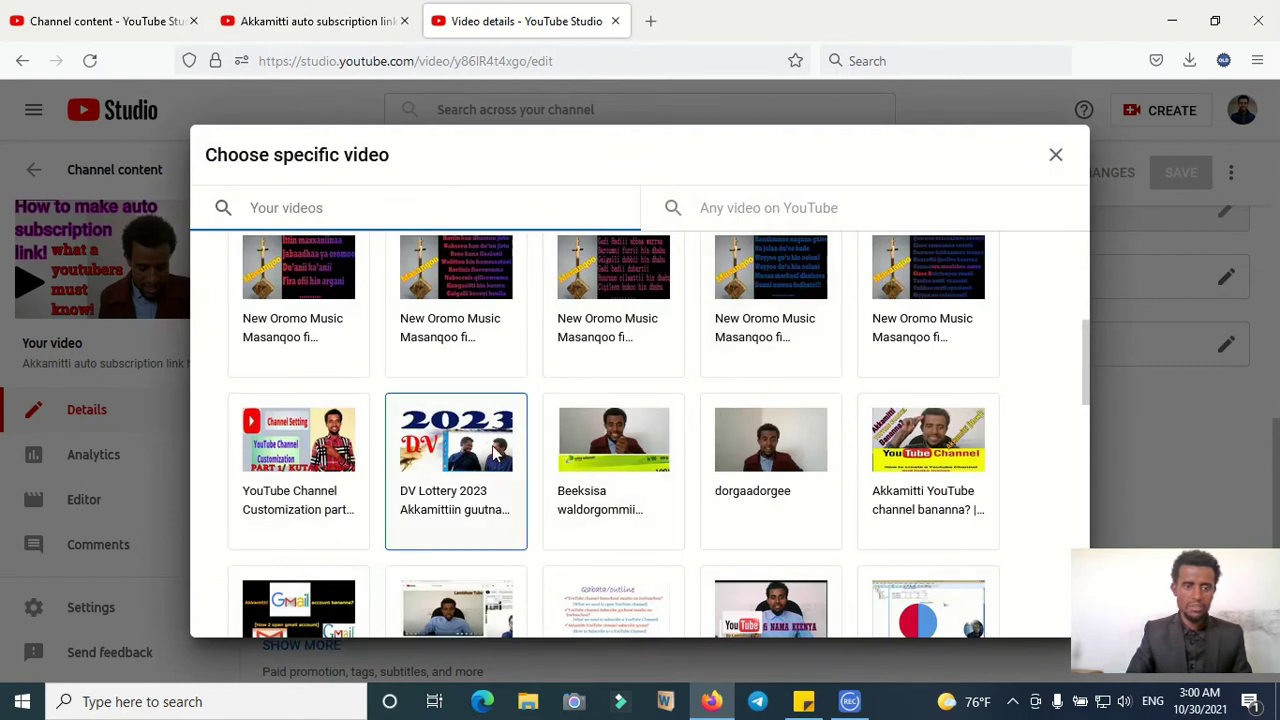
click(469, 466)
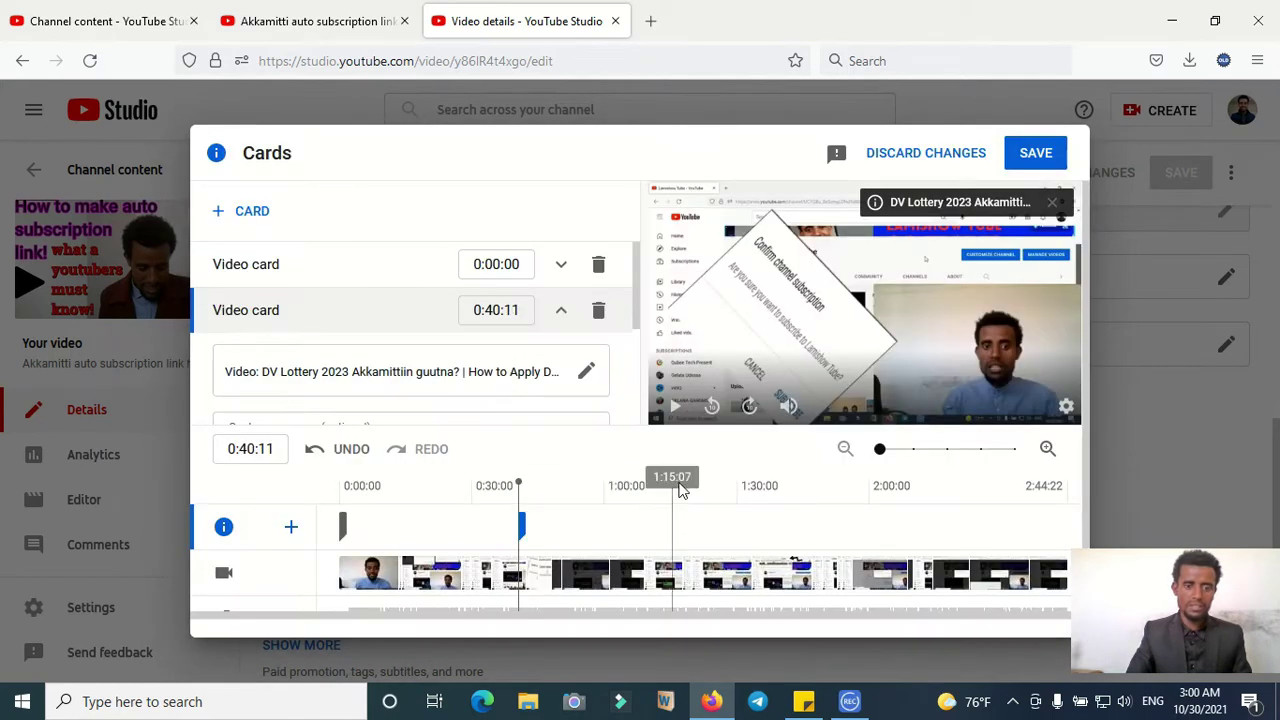
Add another video card at 1:17:23 that links to the video "Akkamitti YouTube channel bananna?"
click(682, 495)
click(288, 527)
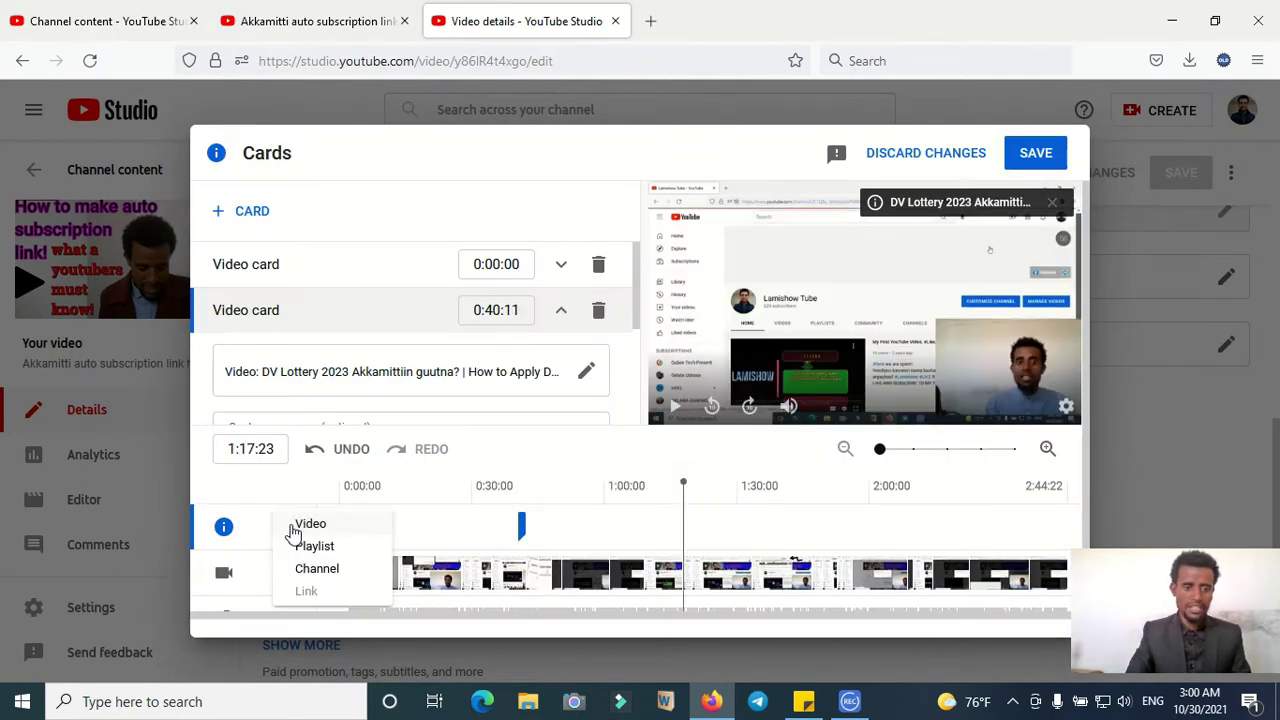
click(310, 525)
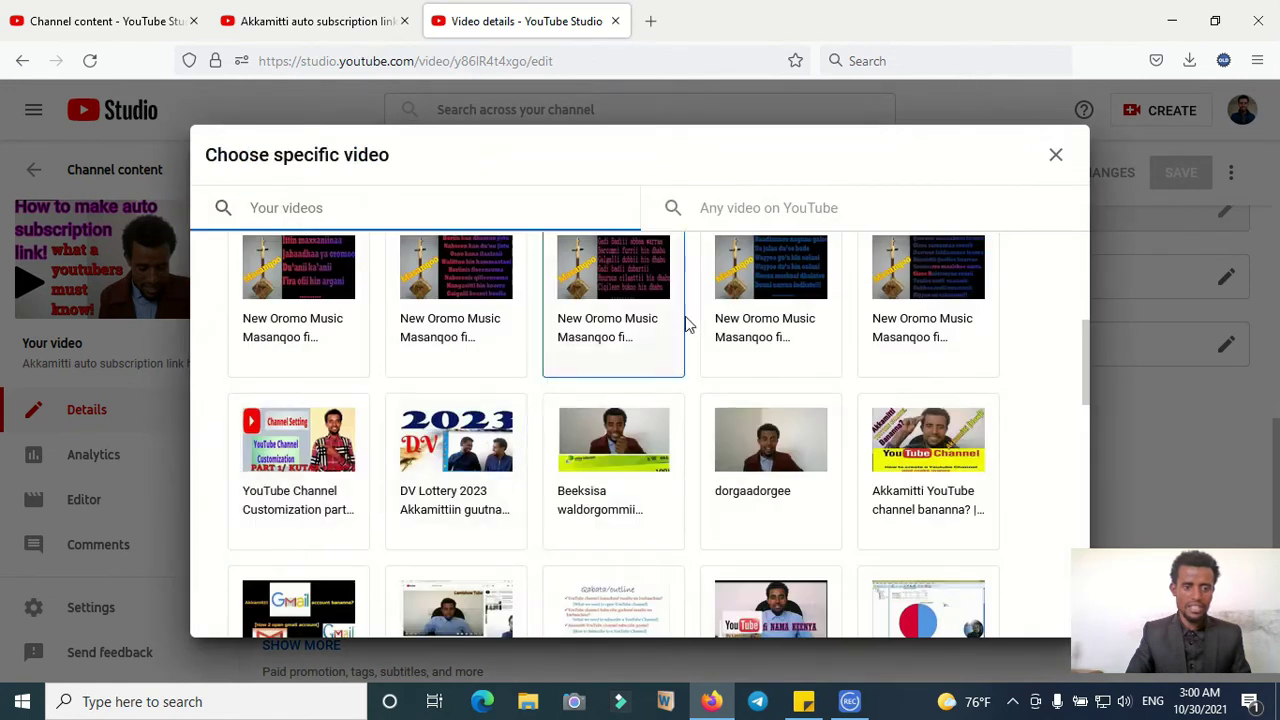
click(950, 490)
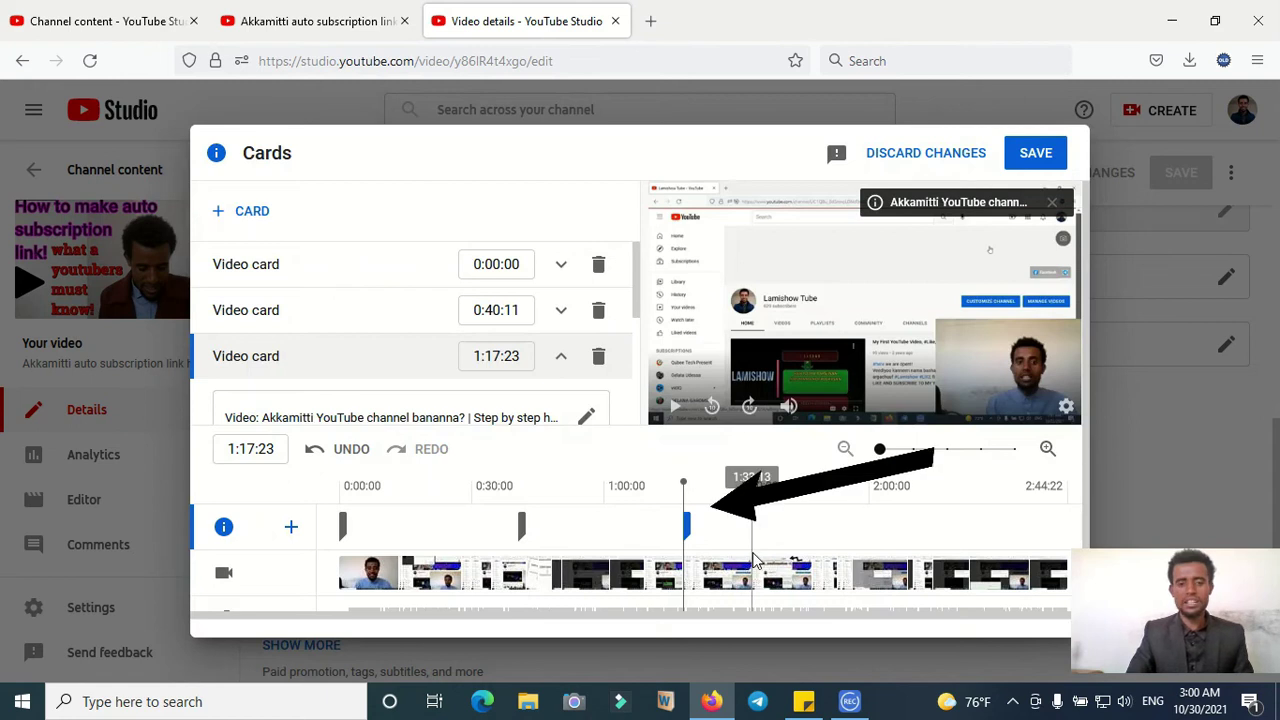
Move the "Akkamitti YouTube channel bananna?" video card to 1:34:07 and save the cards
click(992, 506)
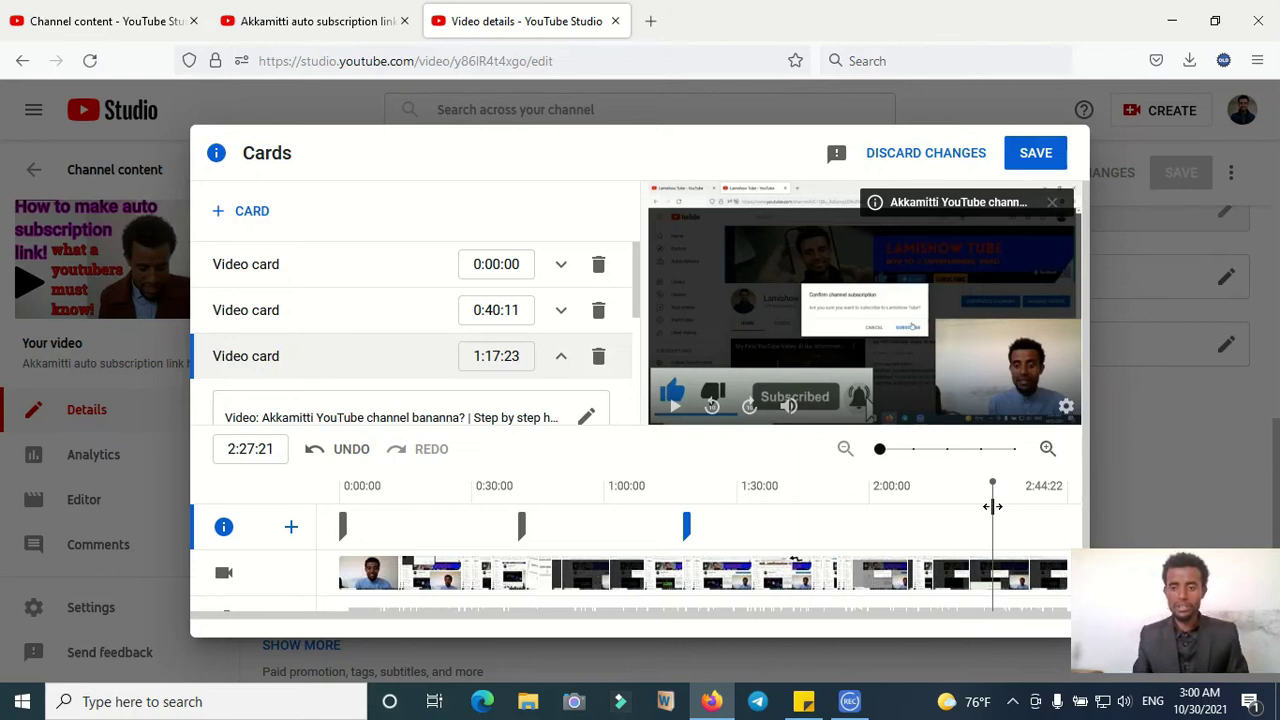
click(686, 482)
click(511, 503)
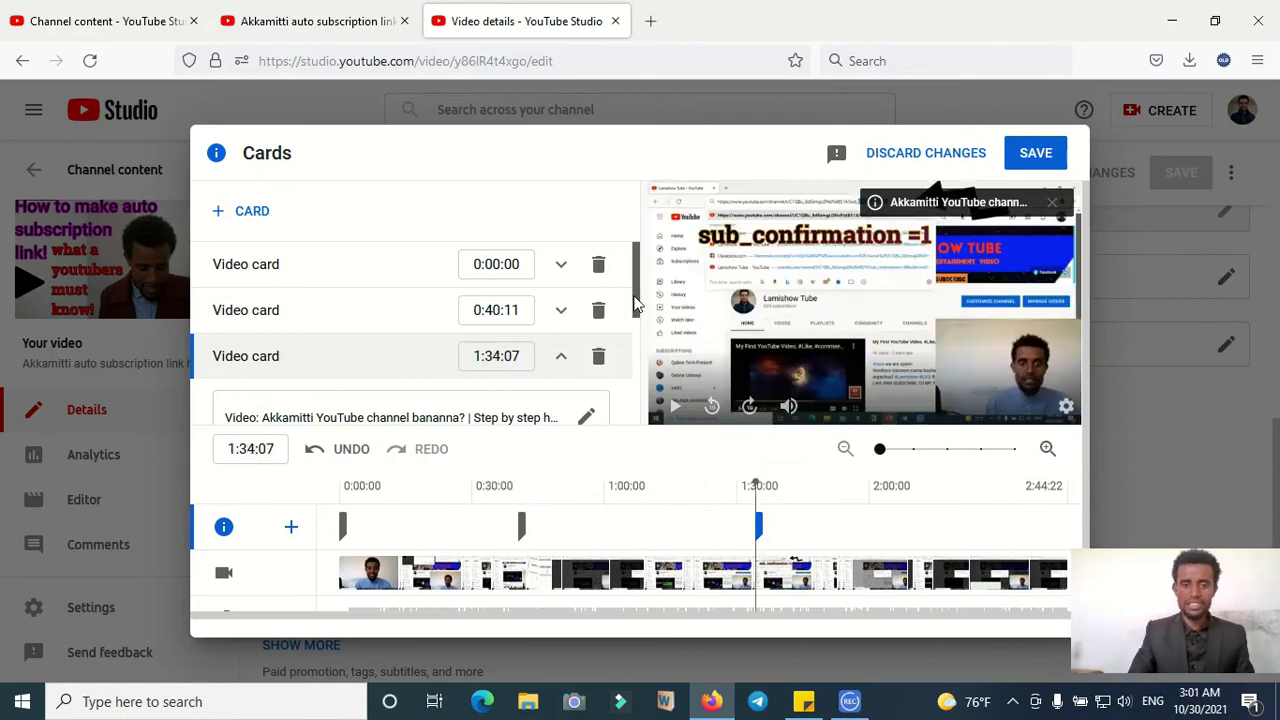
drag(636, 304, 637, 226)
scroll(632, 224, down, 3)
scroll(632, 224, up, 3)
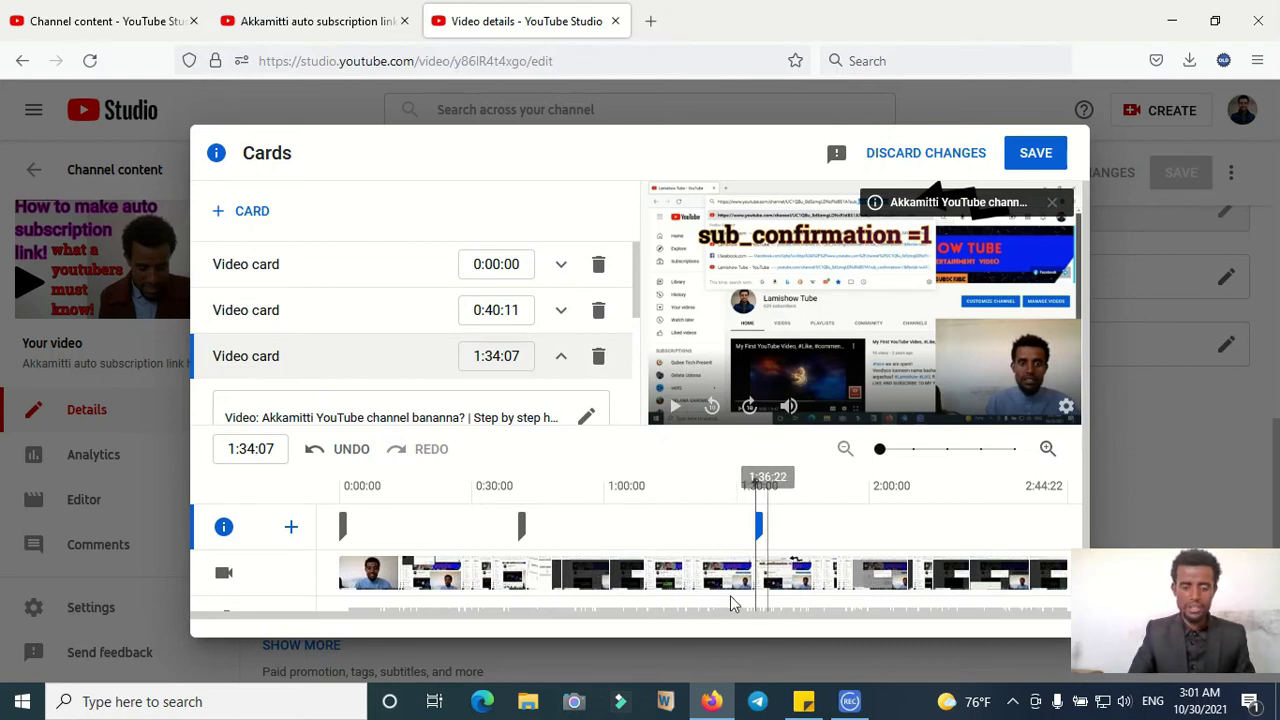
click(1027, 155)
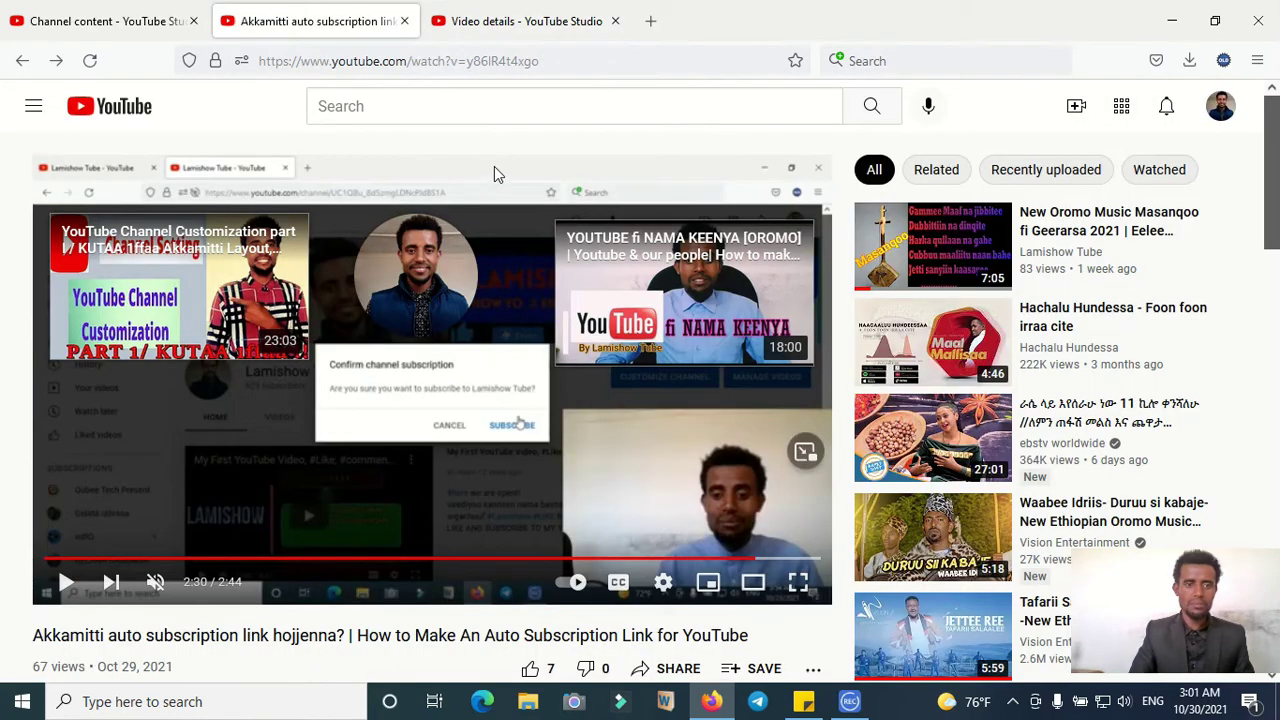
Reload the video's watch page, pause playback and check how the suggested-video teaser and the list of cards appear to viewers
key(ctrl+shift+Tab)
click(562, 58)
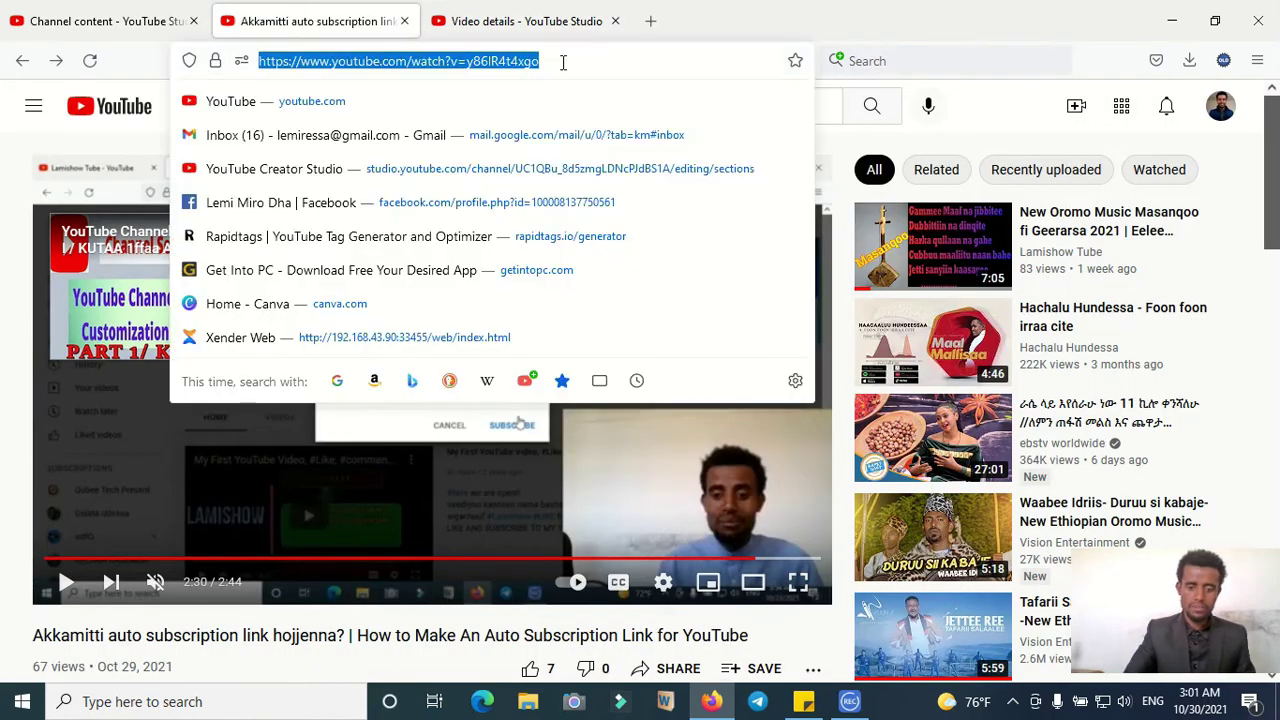
key(Return)
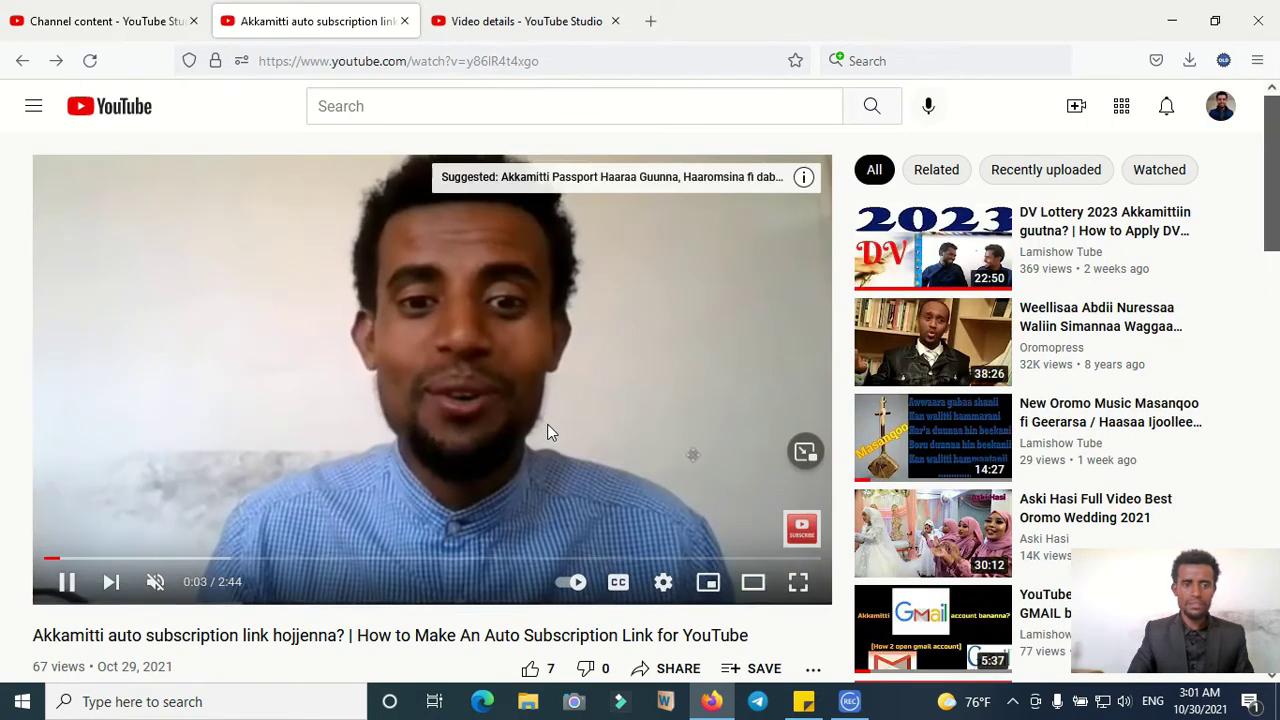
click(547, 424)
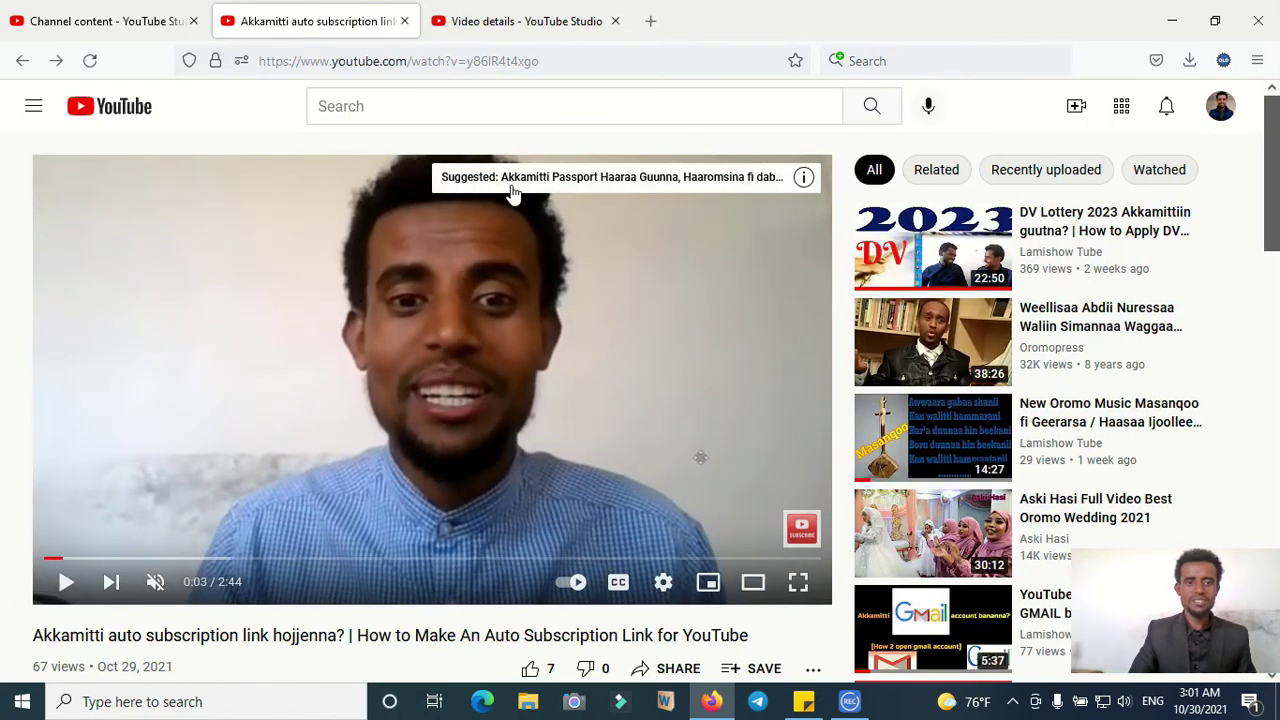
click(644, 191)
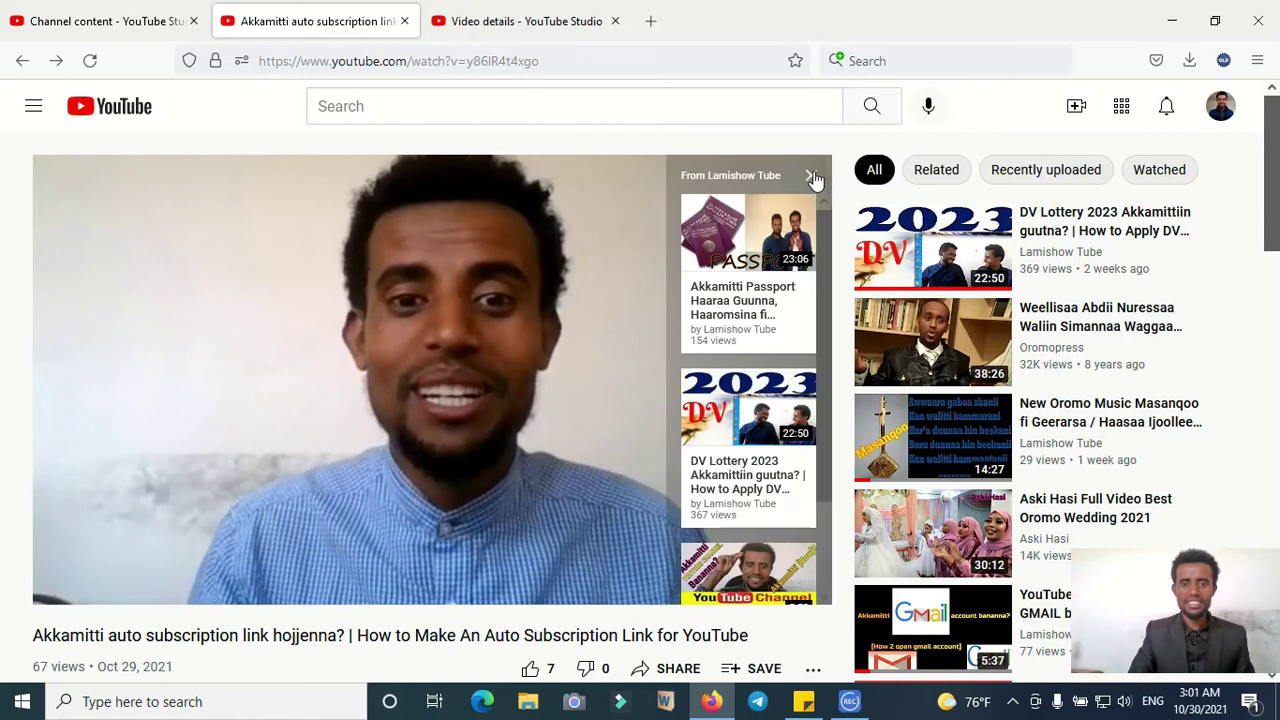
click(811, 177)
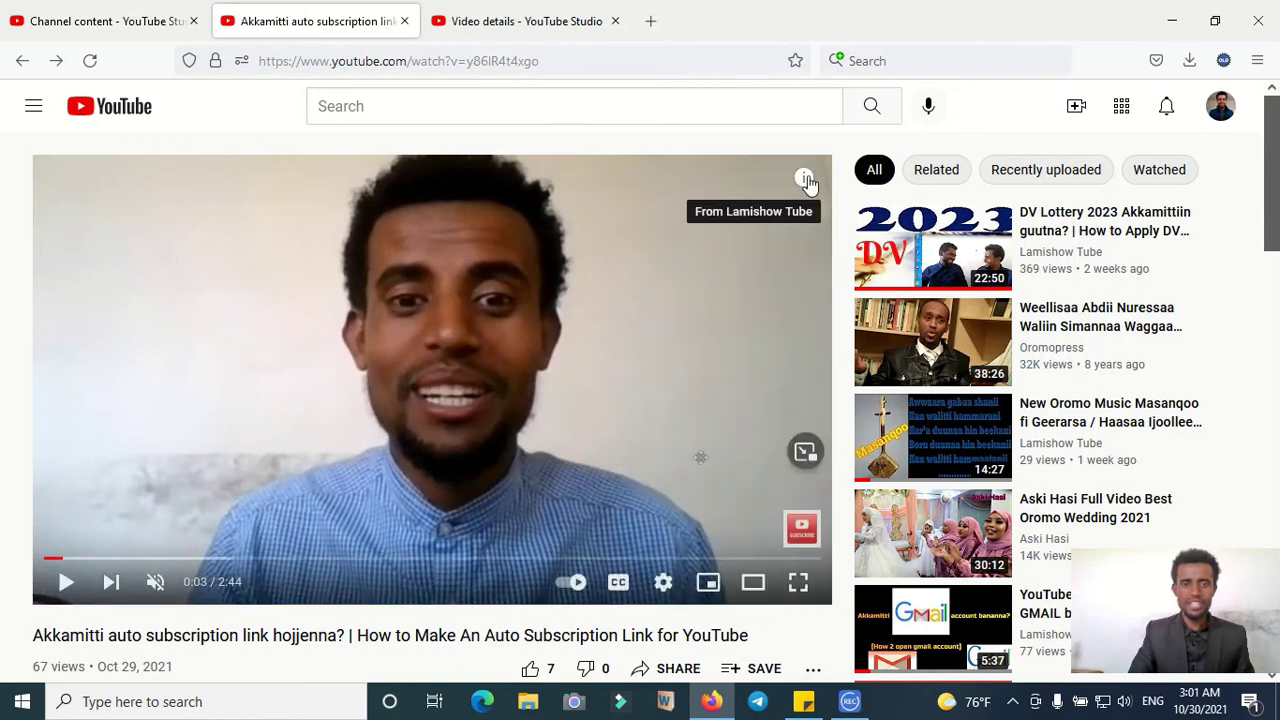
click(805, 177)
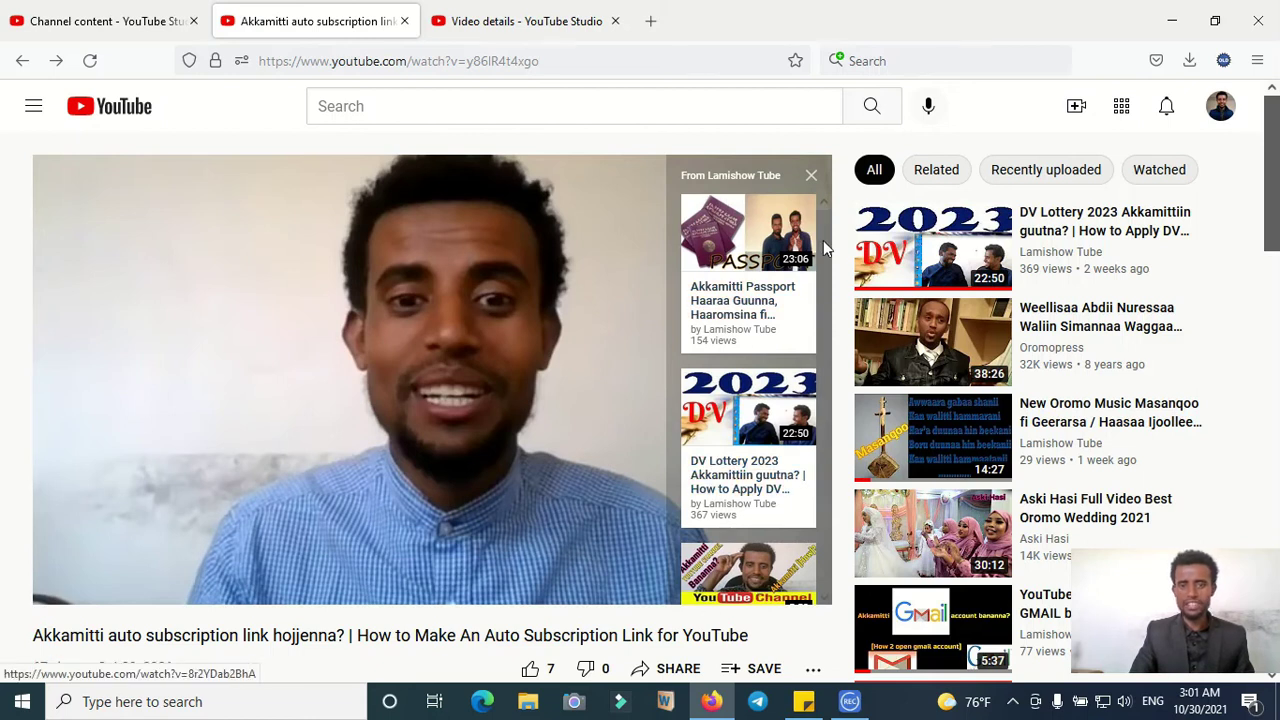
click(811, 176)
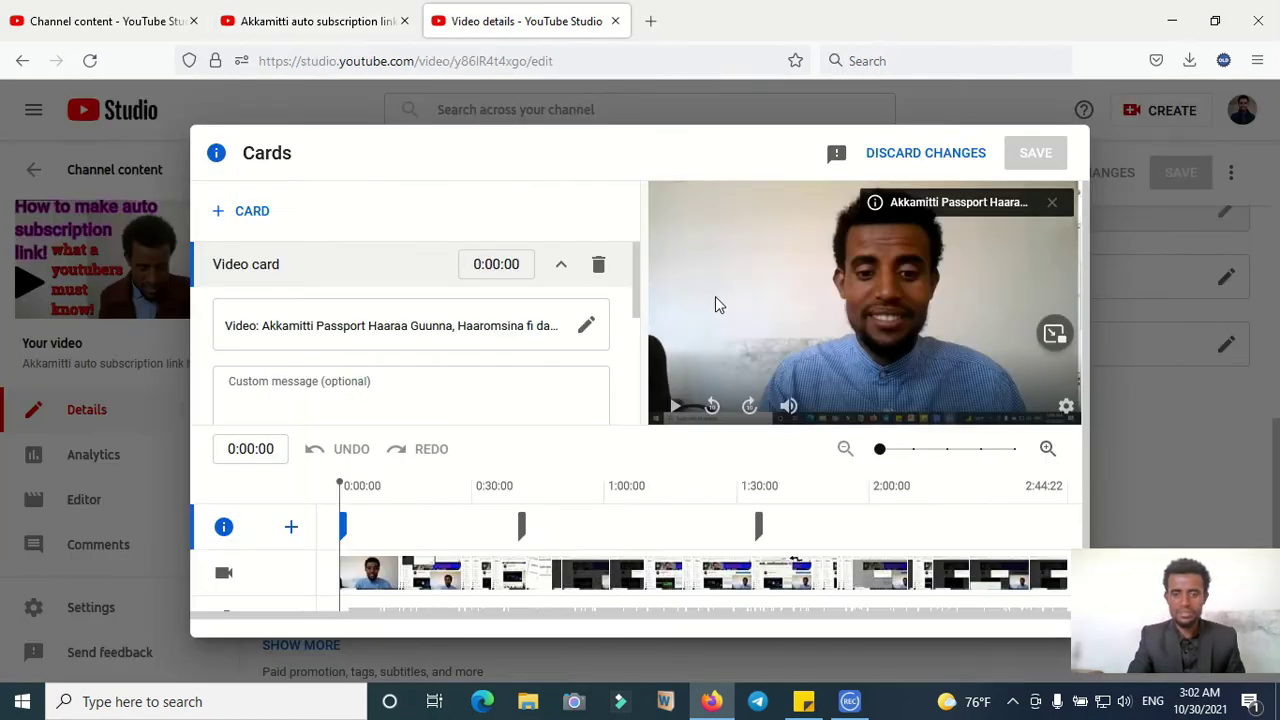
Add a playlist card at 0:00:00 in the Cards editor that links to the playlist "Waa'ee Youtube fi sirreefama isaa..."
click(258, 214)
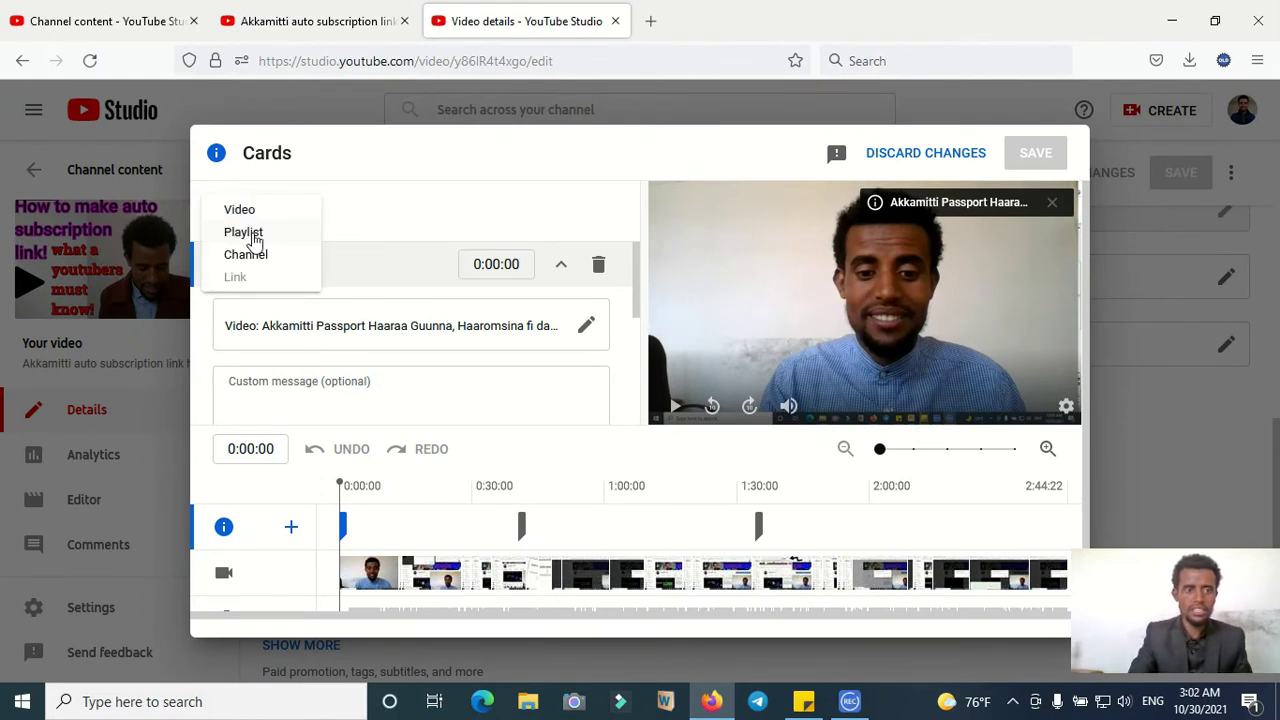
click(243, 232)
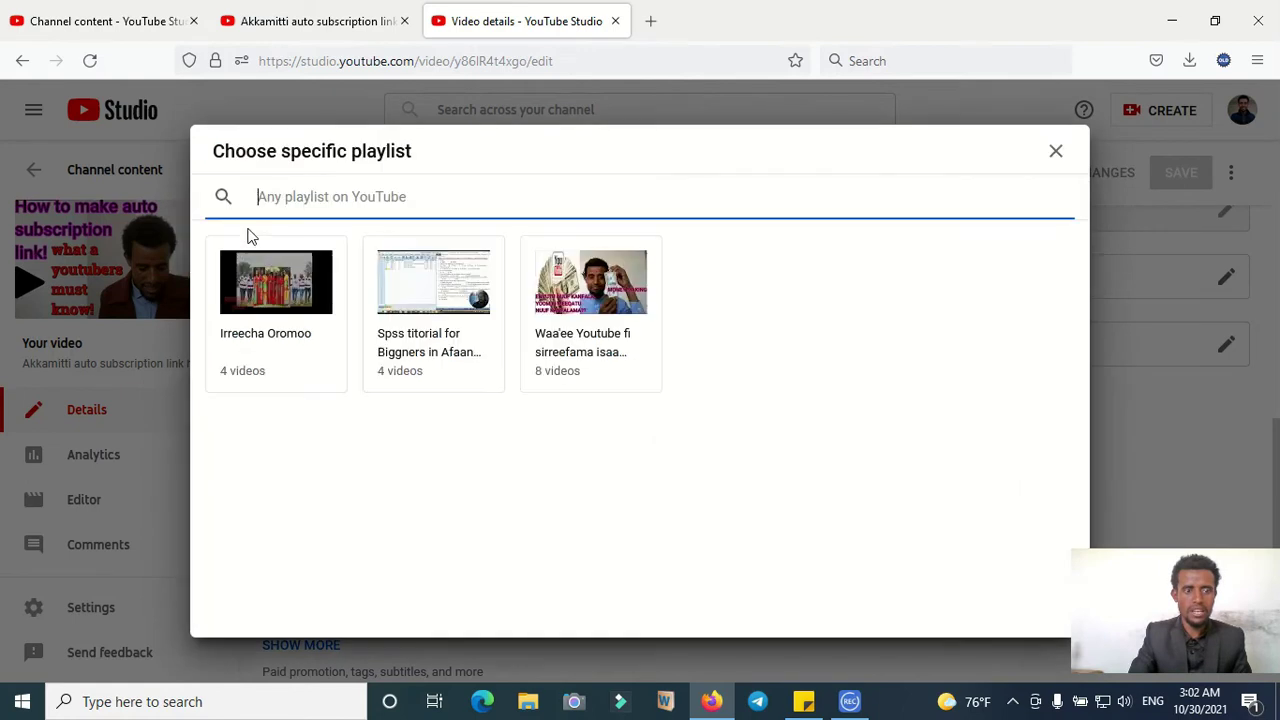
click(593, 333)
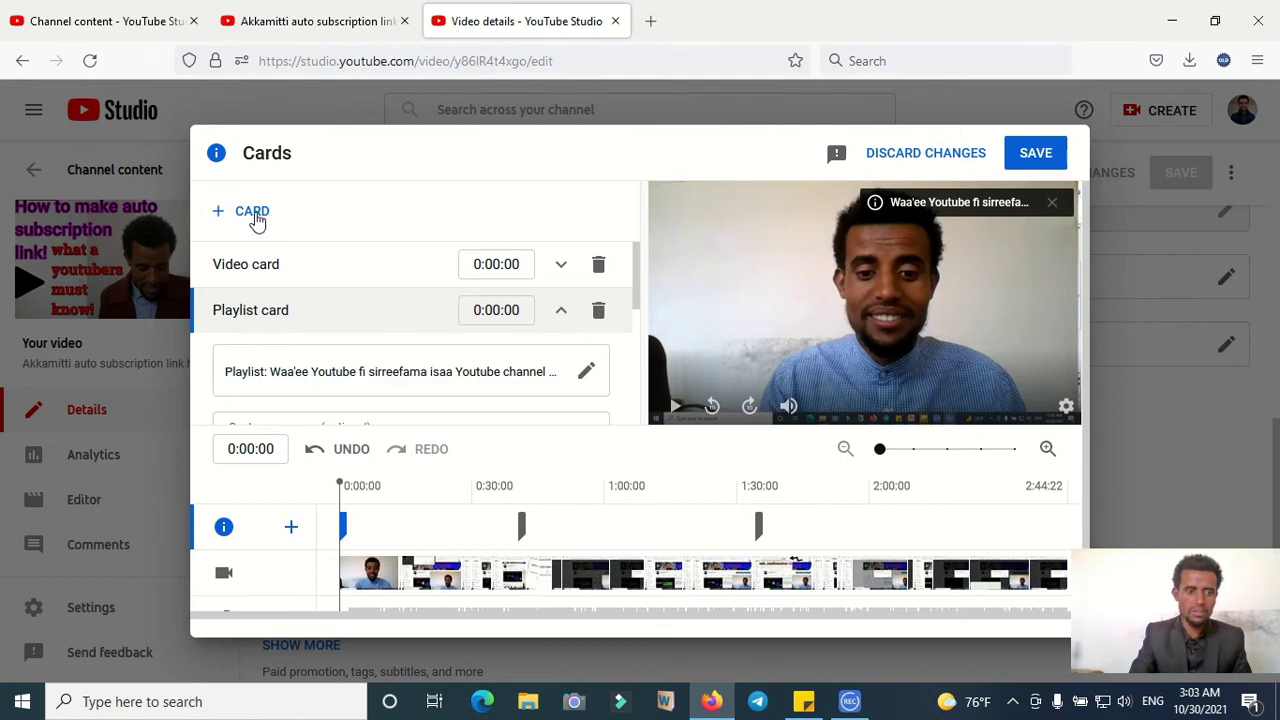
Add a channel card at 0:15:00, searching for "lamishow tube" and choosing the Lamishow Tube channel
click(406, 558)
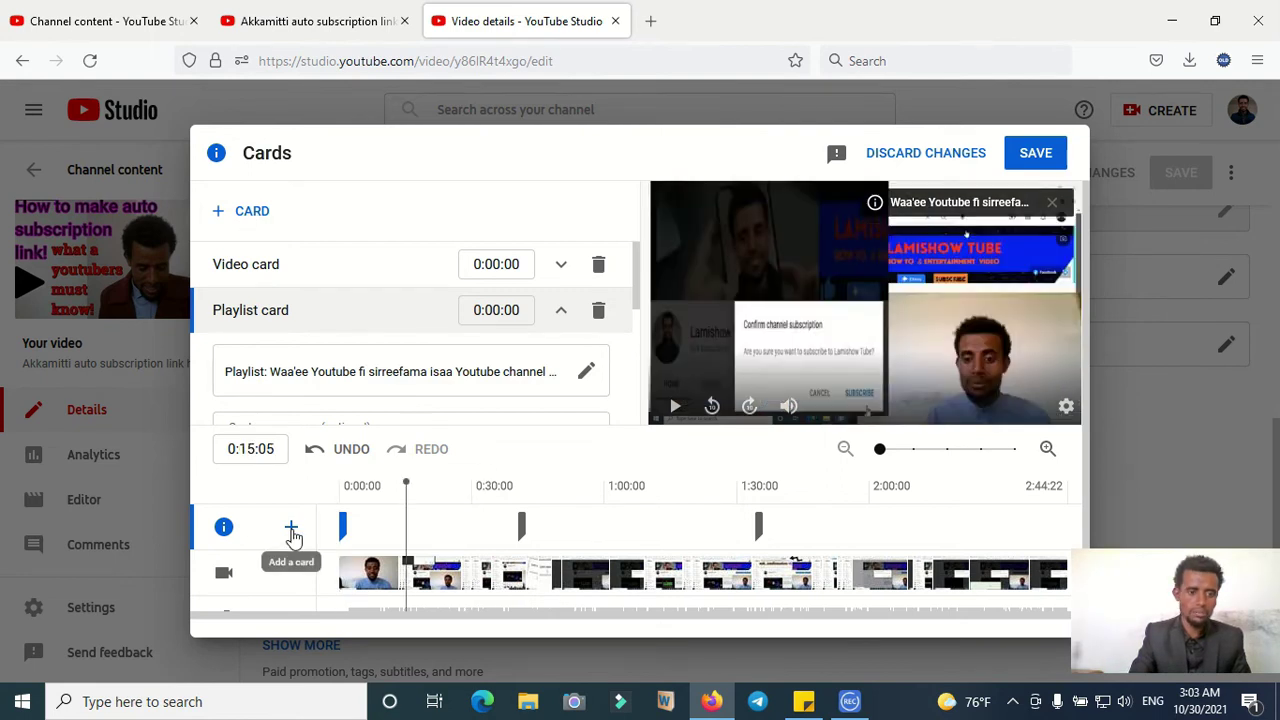
click(291, 527)
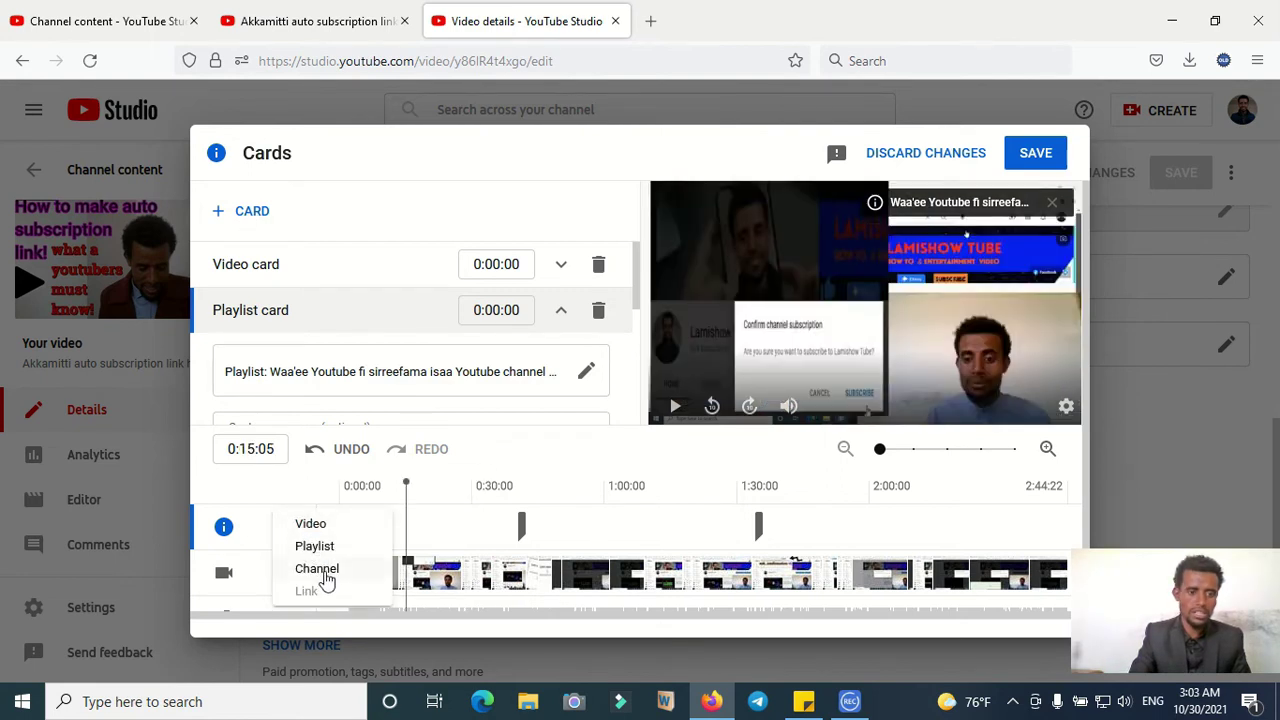
click(317, 569)
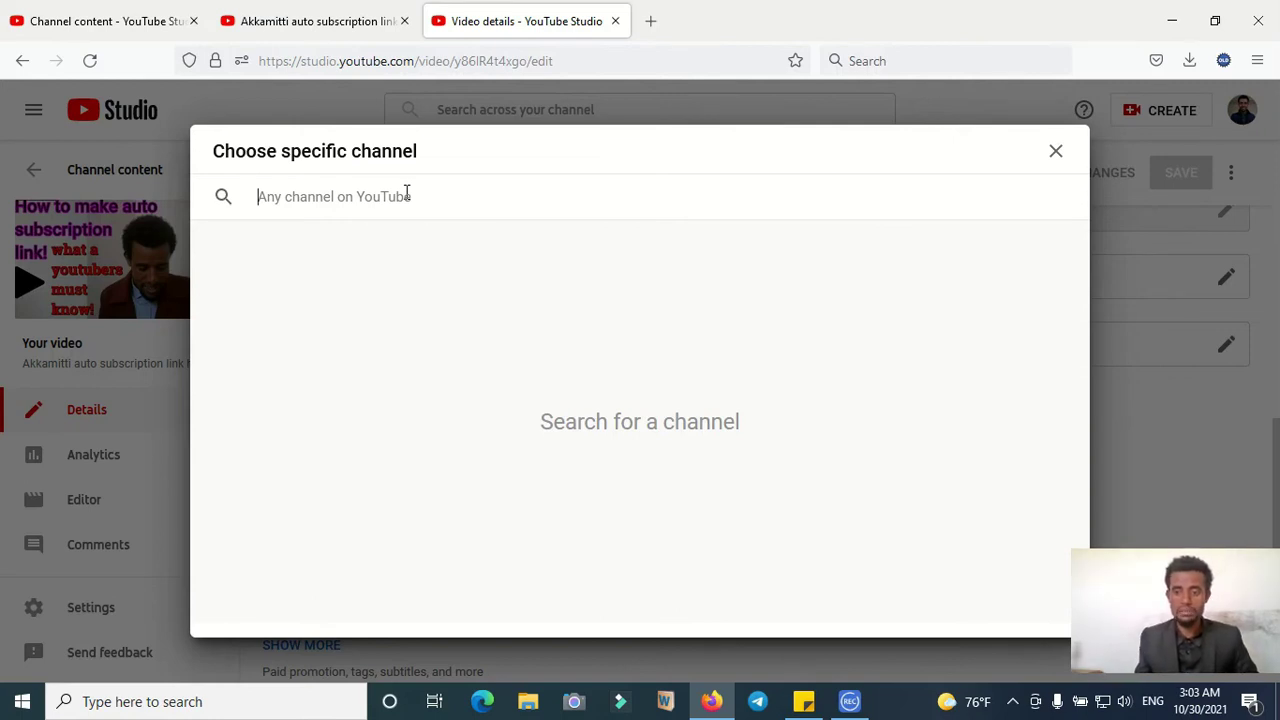
text(hop)
key(BackSpace)
key(BackSpace)
key(BackSpace)
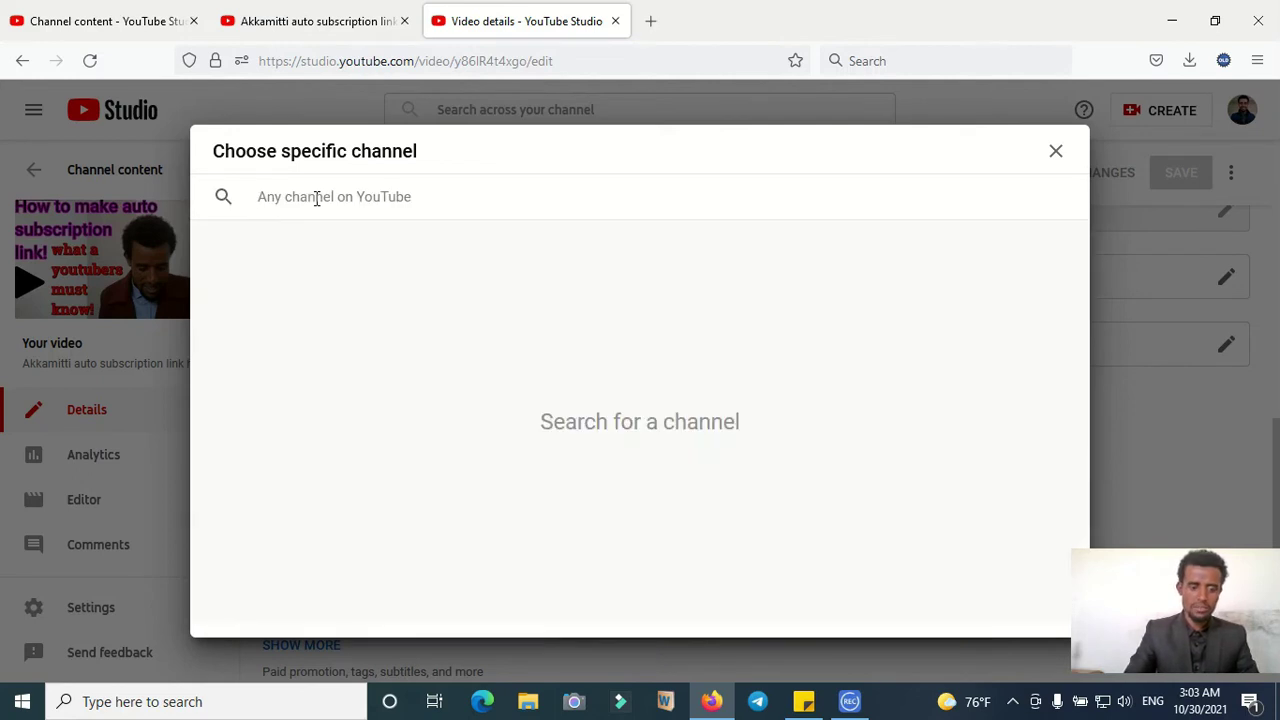
text(lamishowtube)
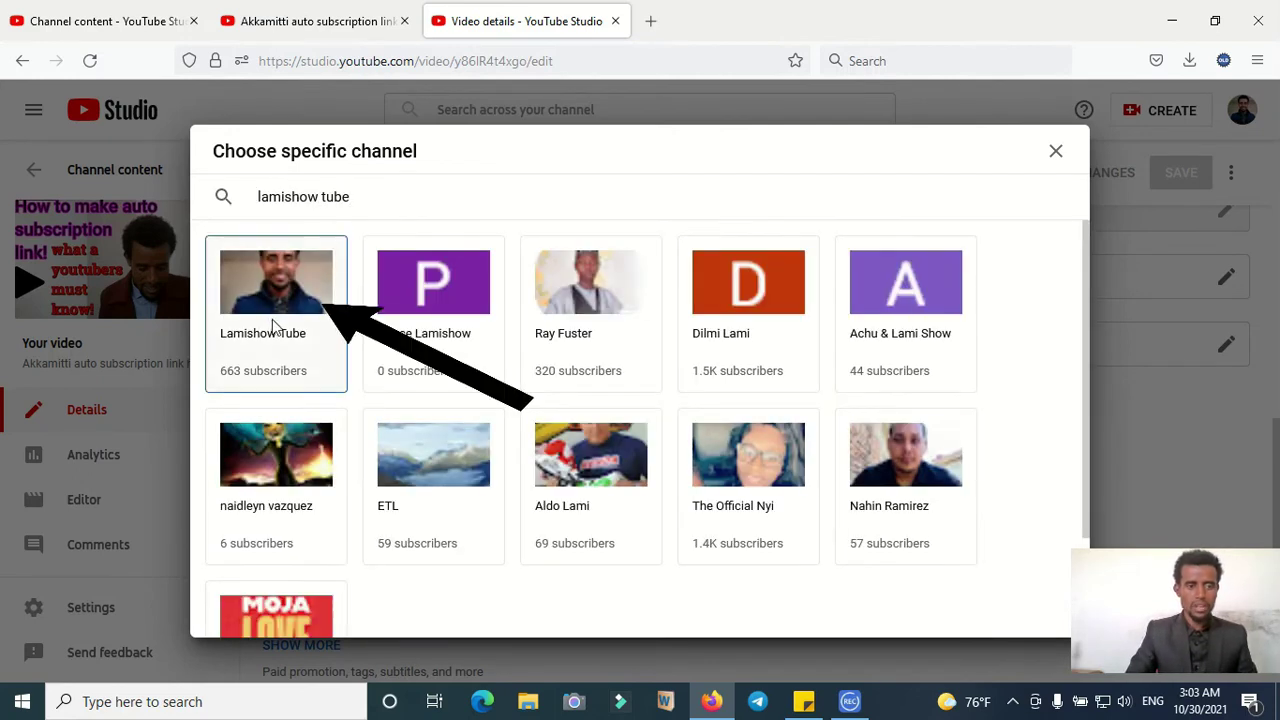
click(255, 337)
drag(410, 524, 410, 526)
Give the Lamishow Tube channel card the custom message "subscribe to my channel"
mouse_move(433, 363)
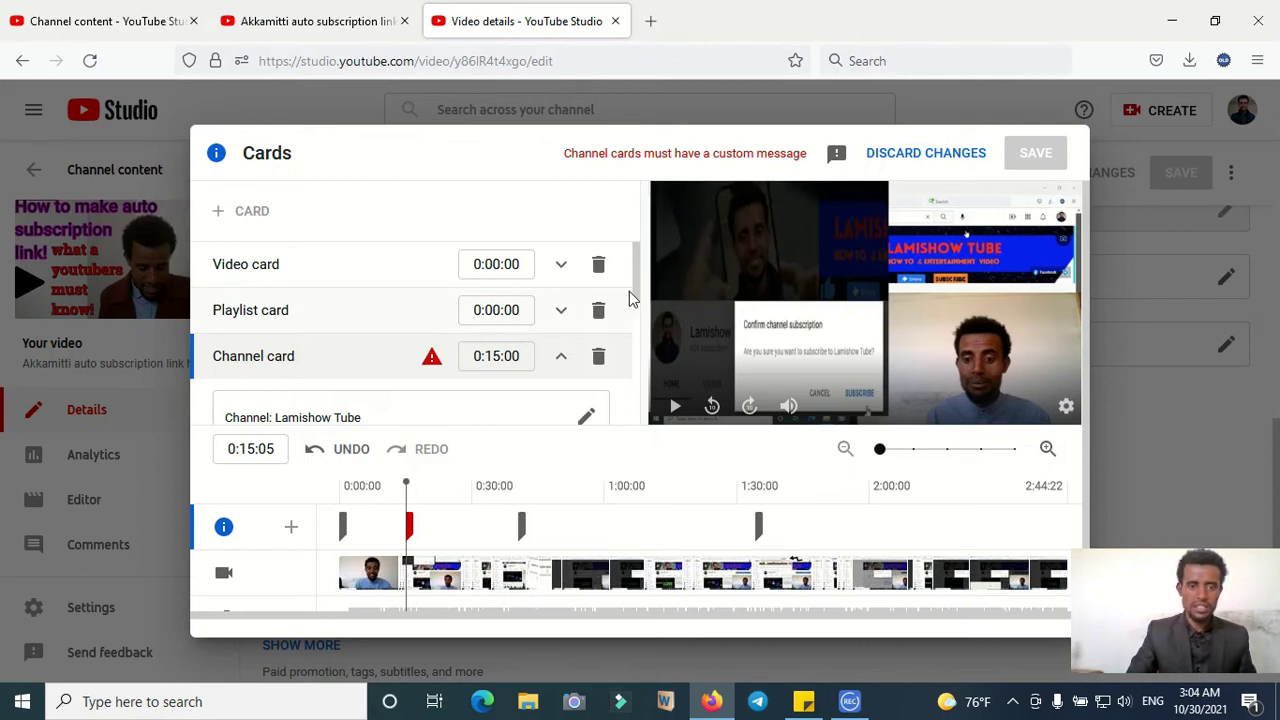
drag(634, 280, 641, 346)
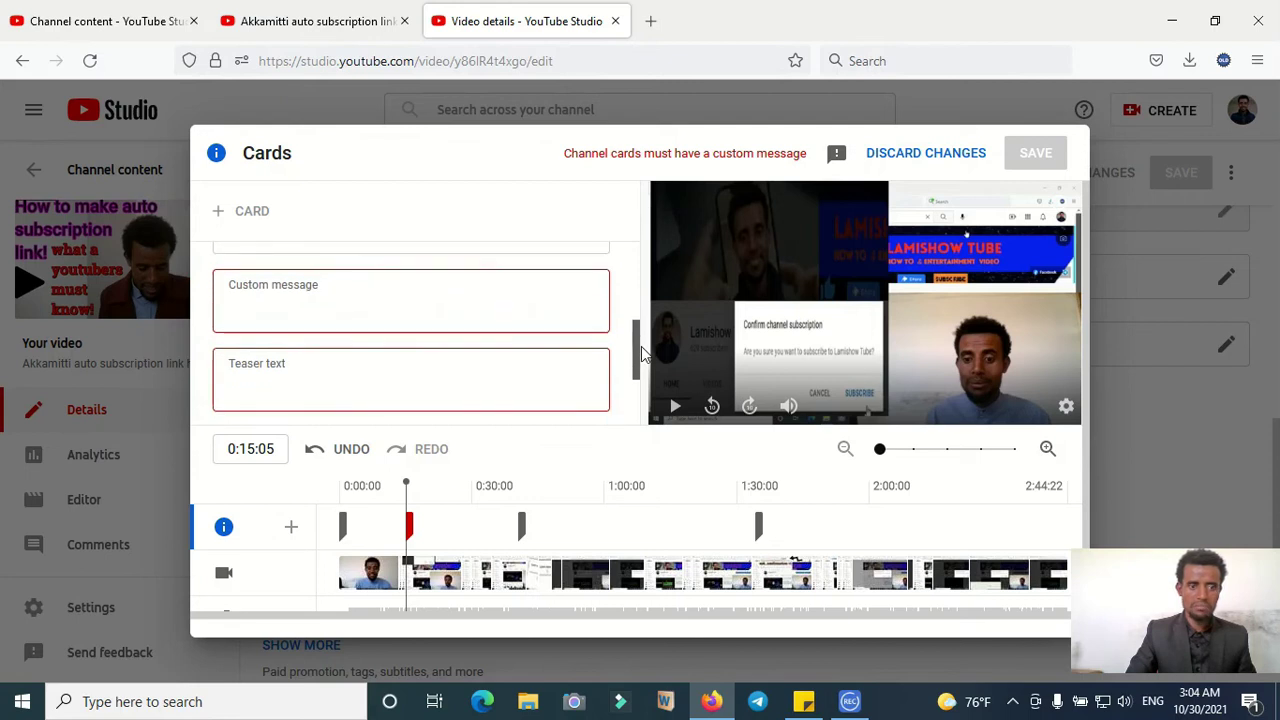
click(343, 308)
text(subscri)
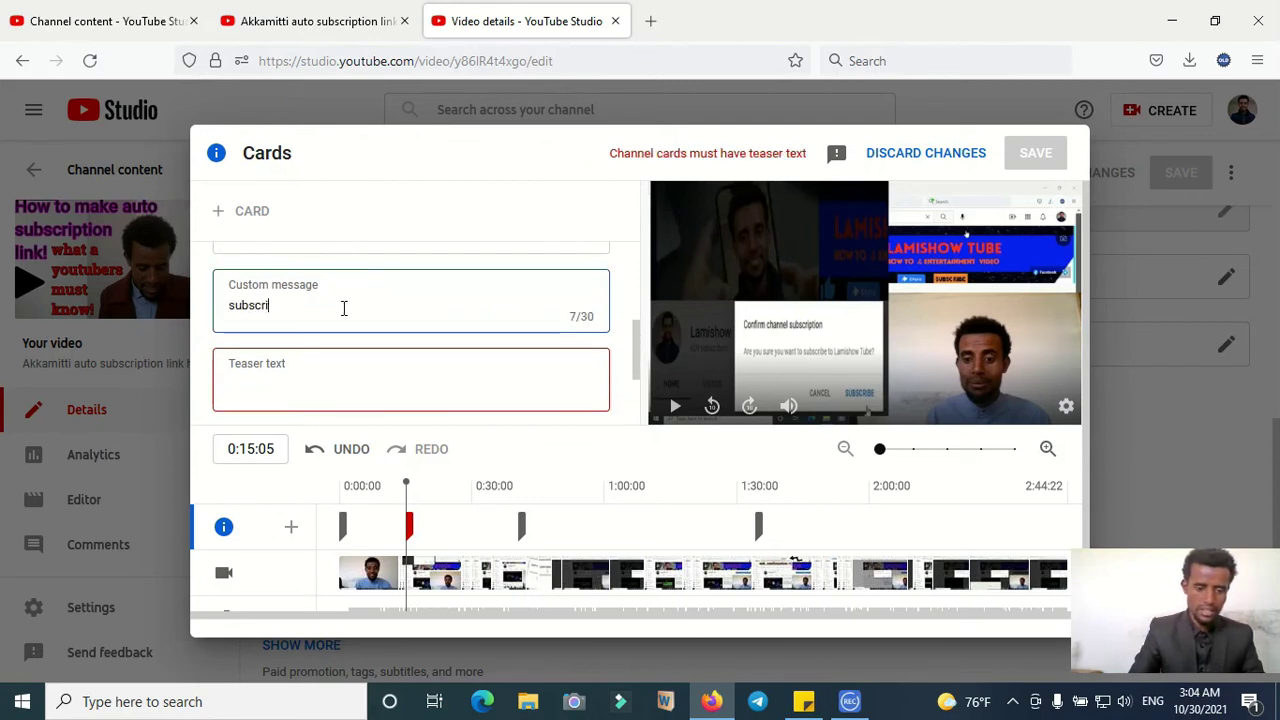
text(be)
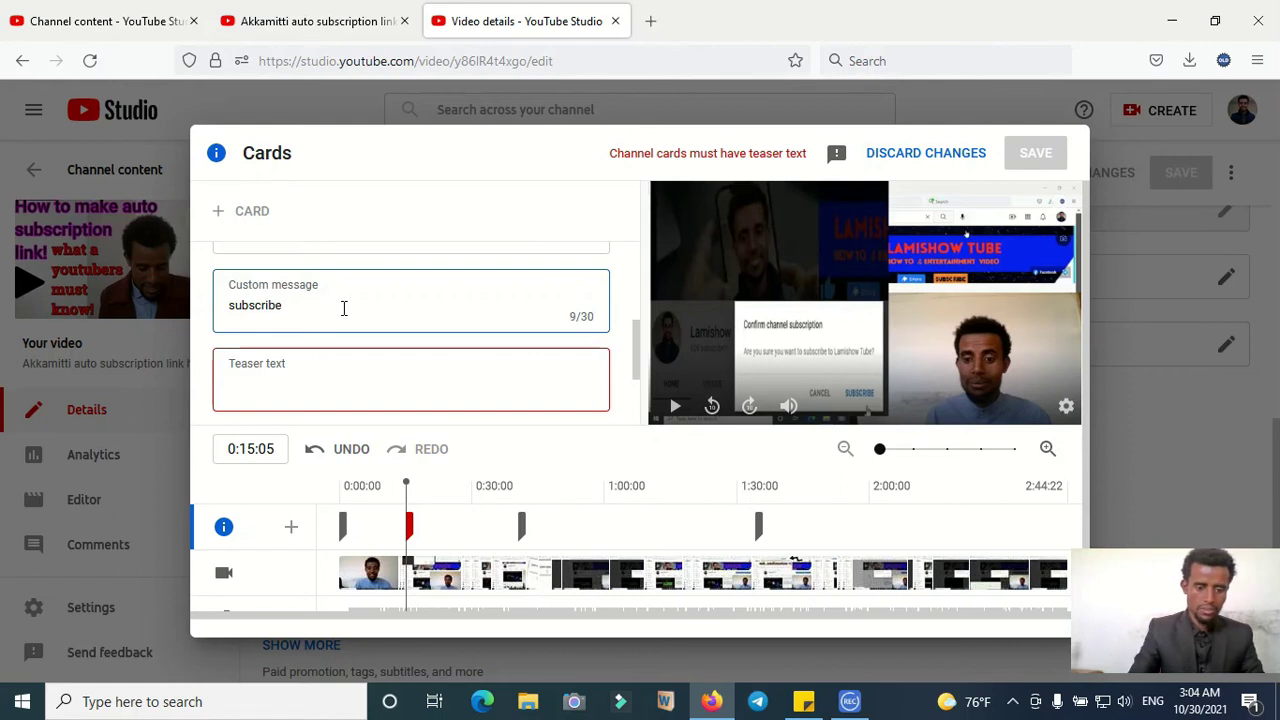
text( to my)
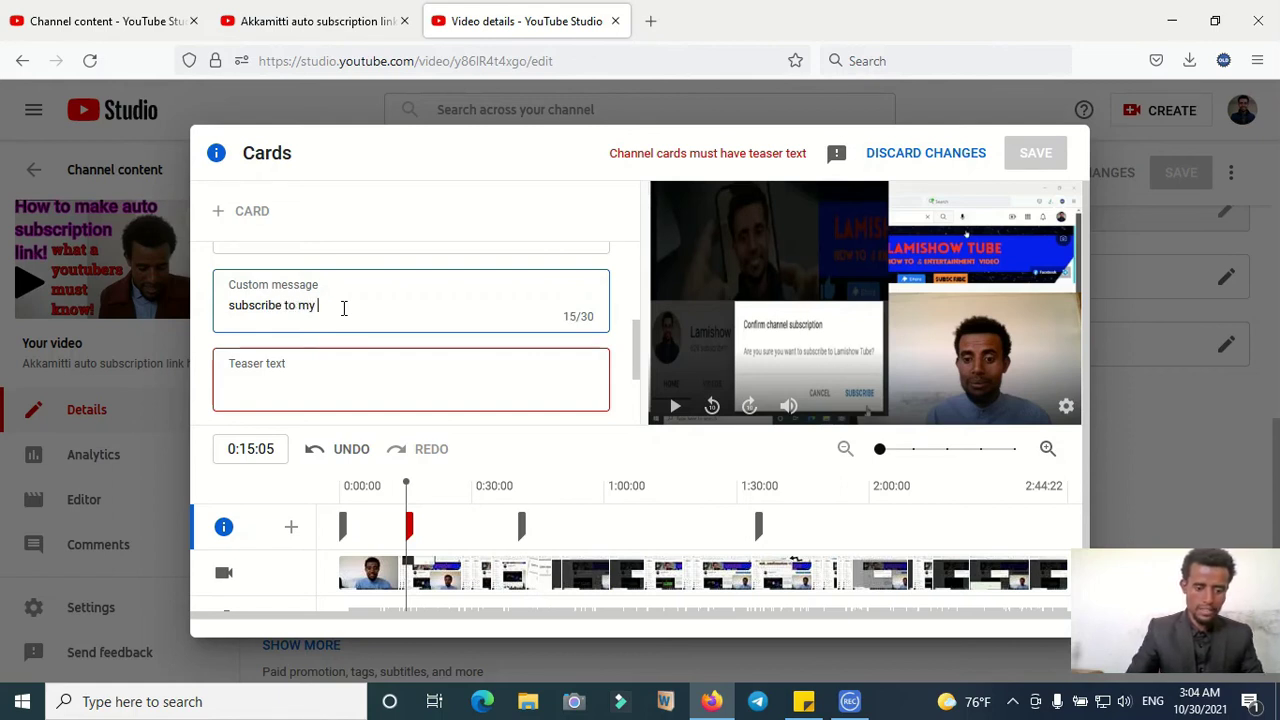
text( channel)
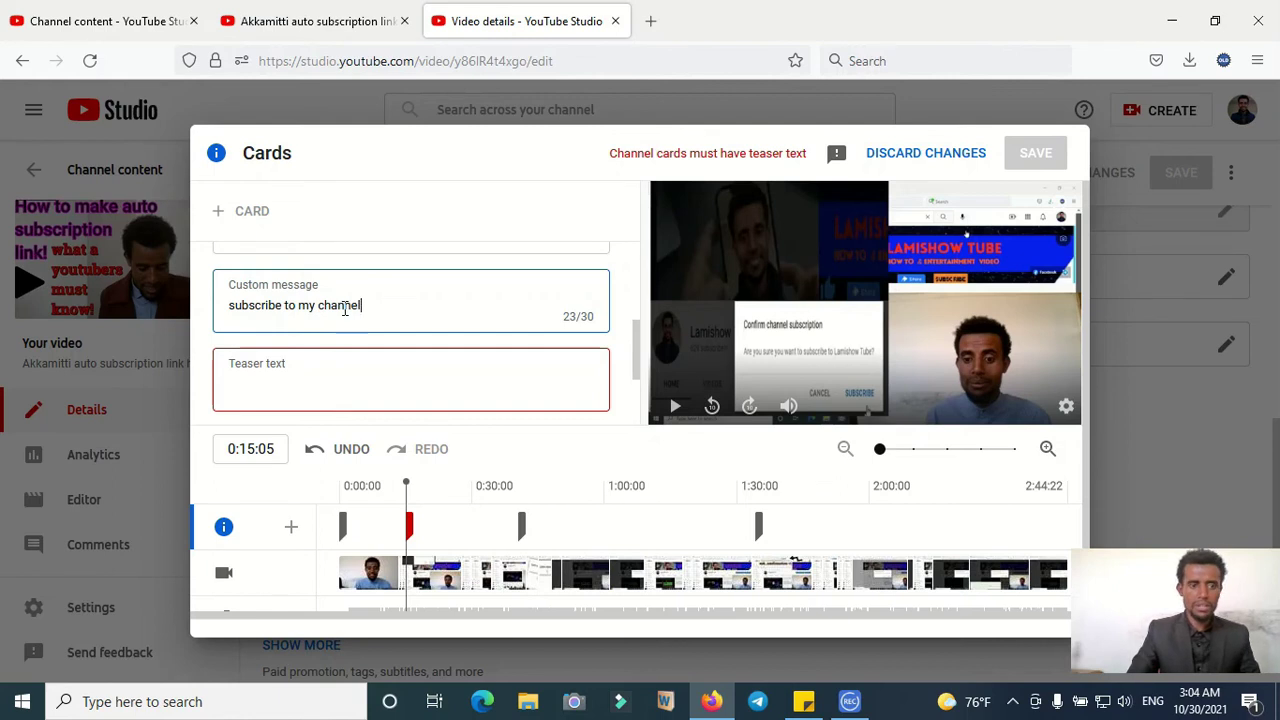
Set the channel card's teaser text to "from lamishow tube" and save the cards
click(329, 383)
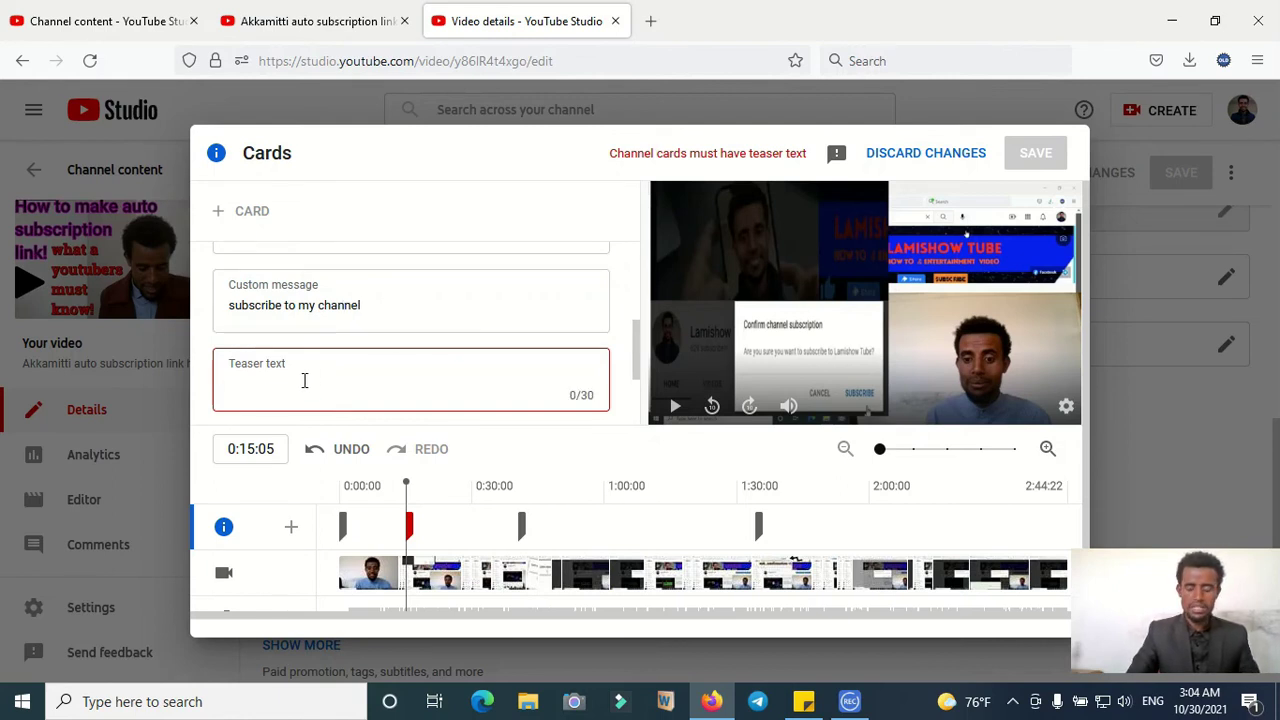
text(from lamishow)
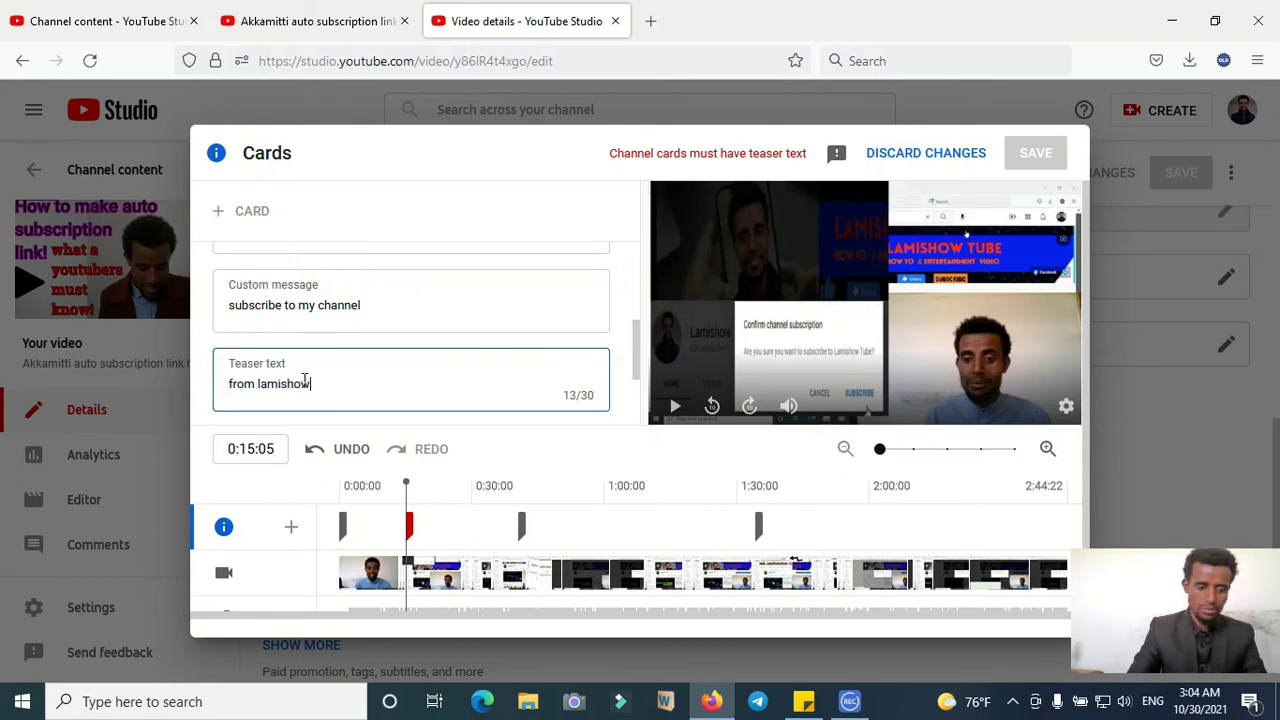
text( tube)
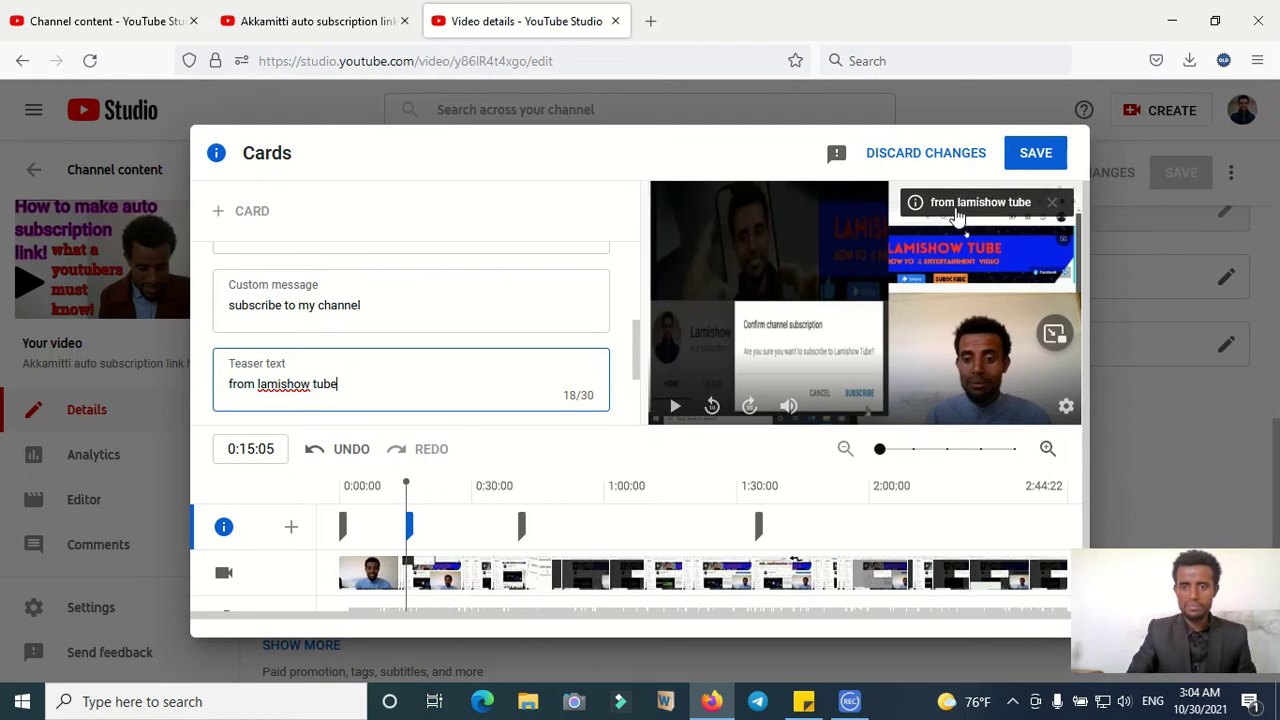
click(1040, 152)
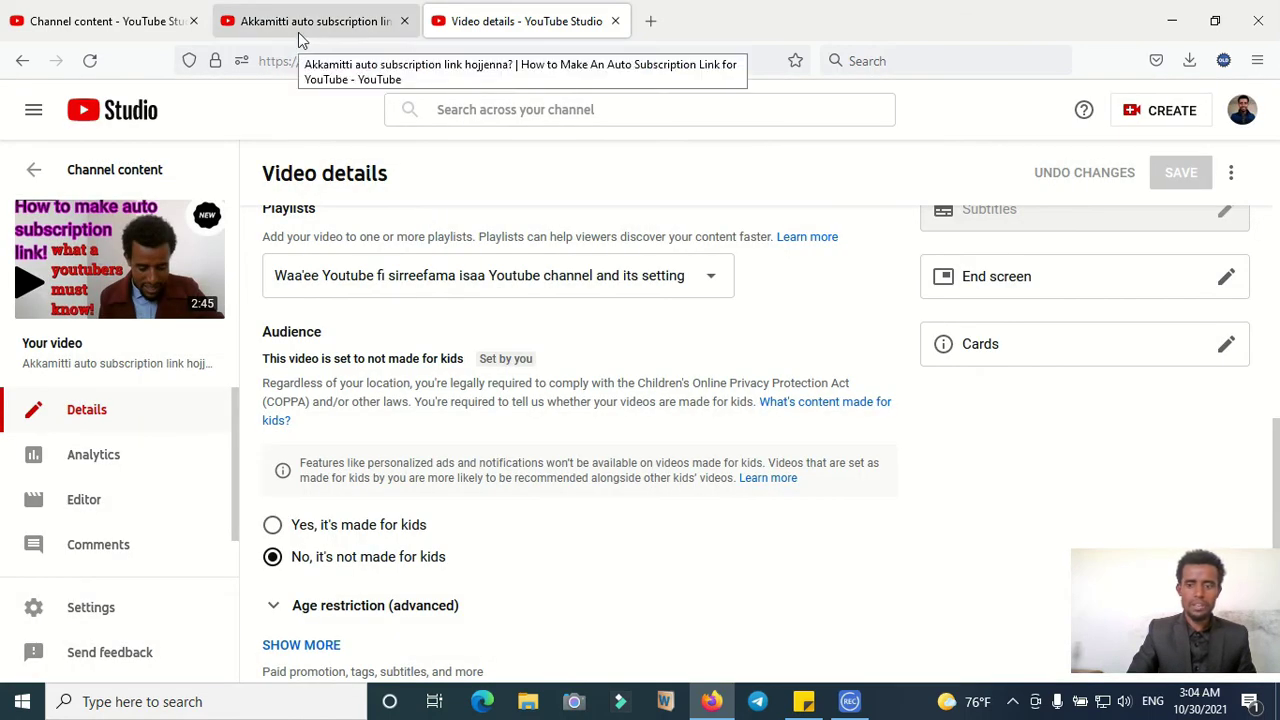
Reload the video's watch page, open the card list in the player and look through the video, playlist and channel cards
click(303, 25)
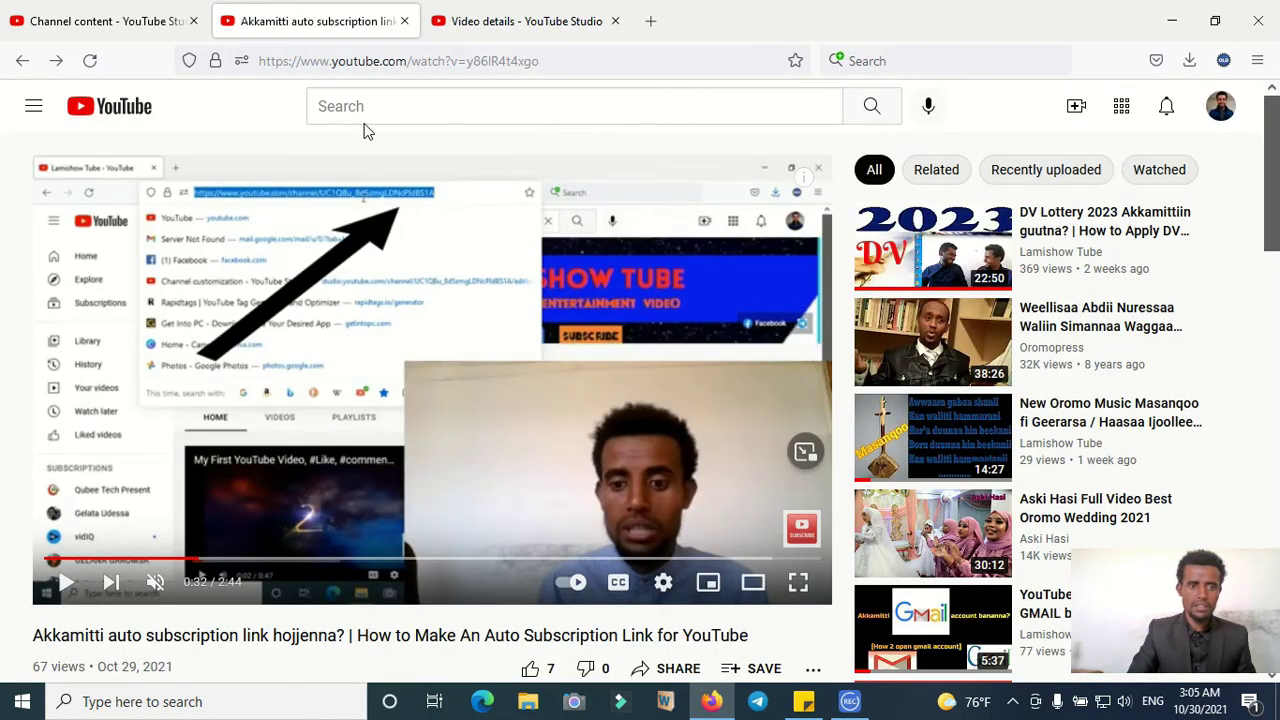
click(420, 61)
key(Return)
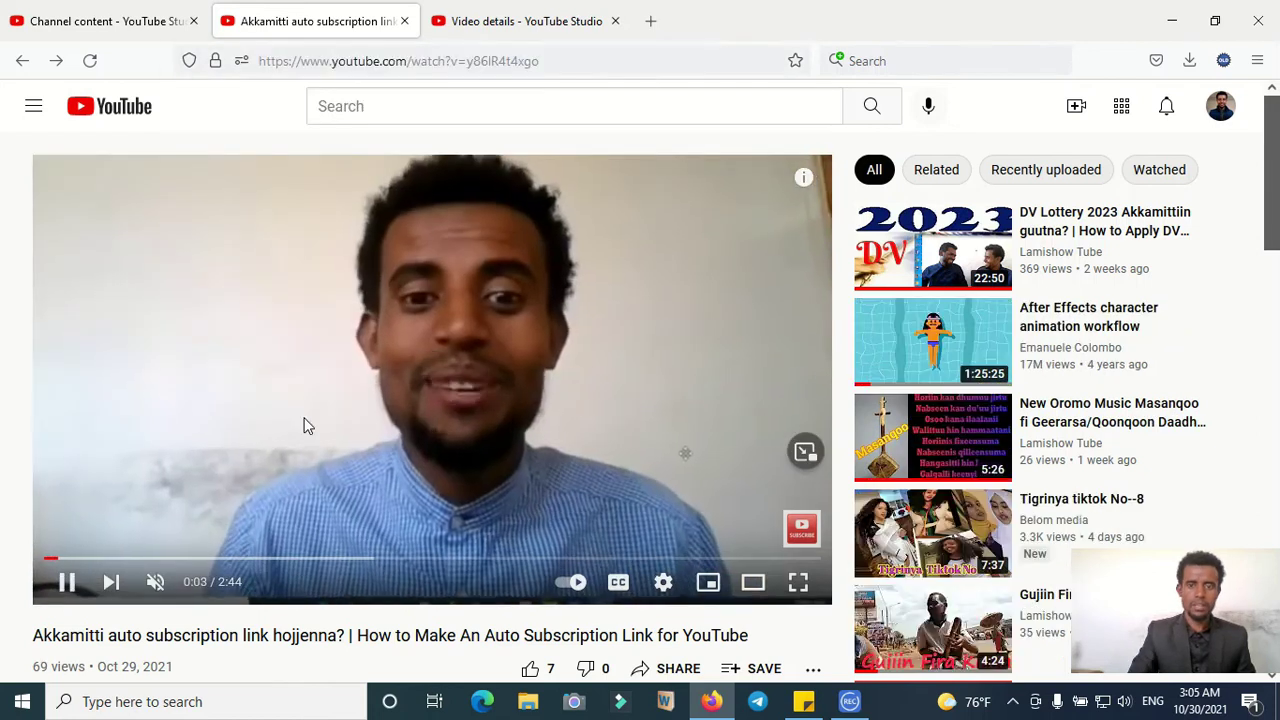
mouse_move(804, 178)
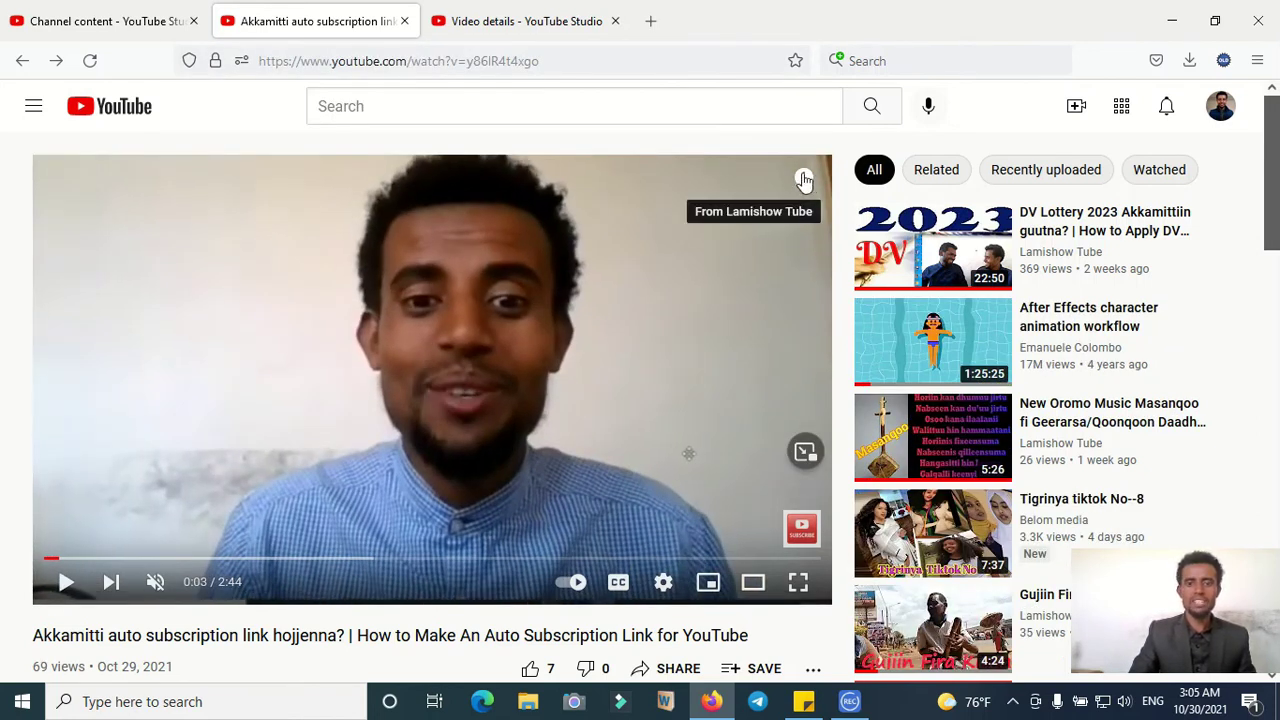
click(806, 180)
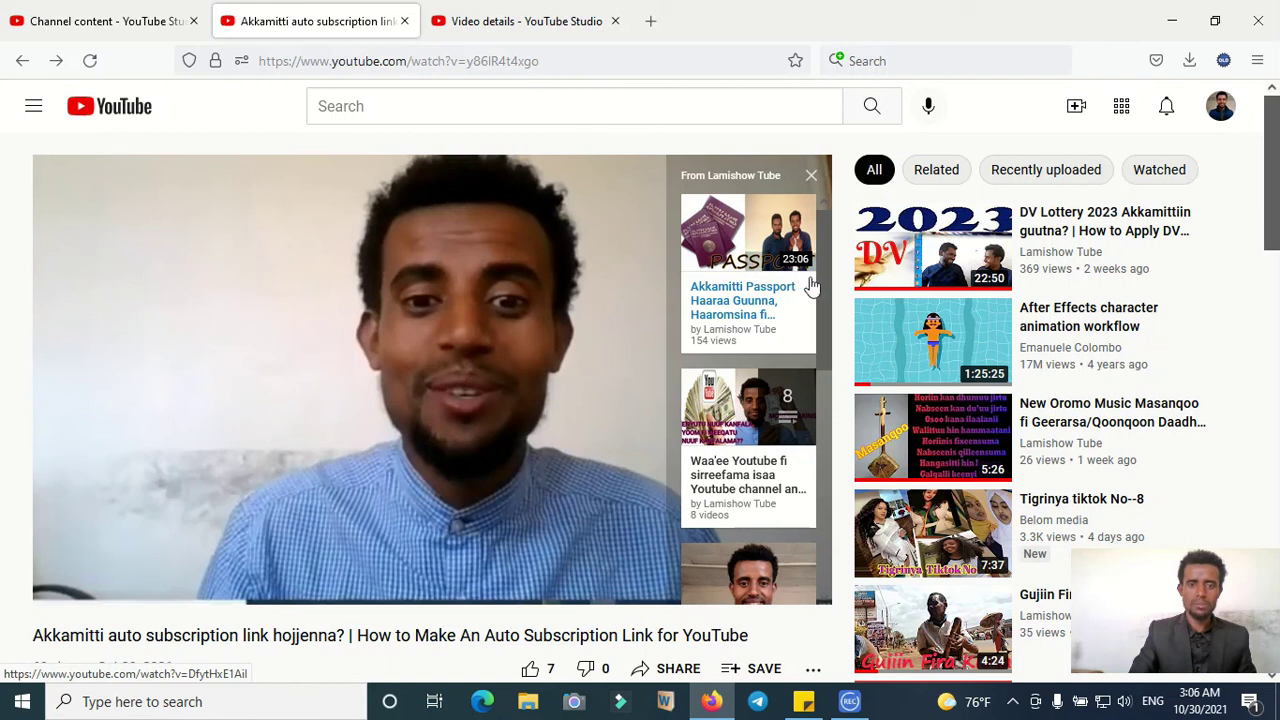
drag(820, 281, 821, 332)
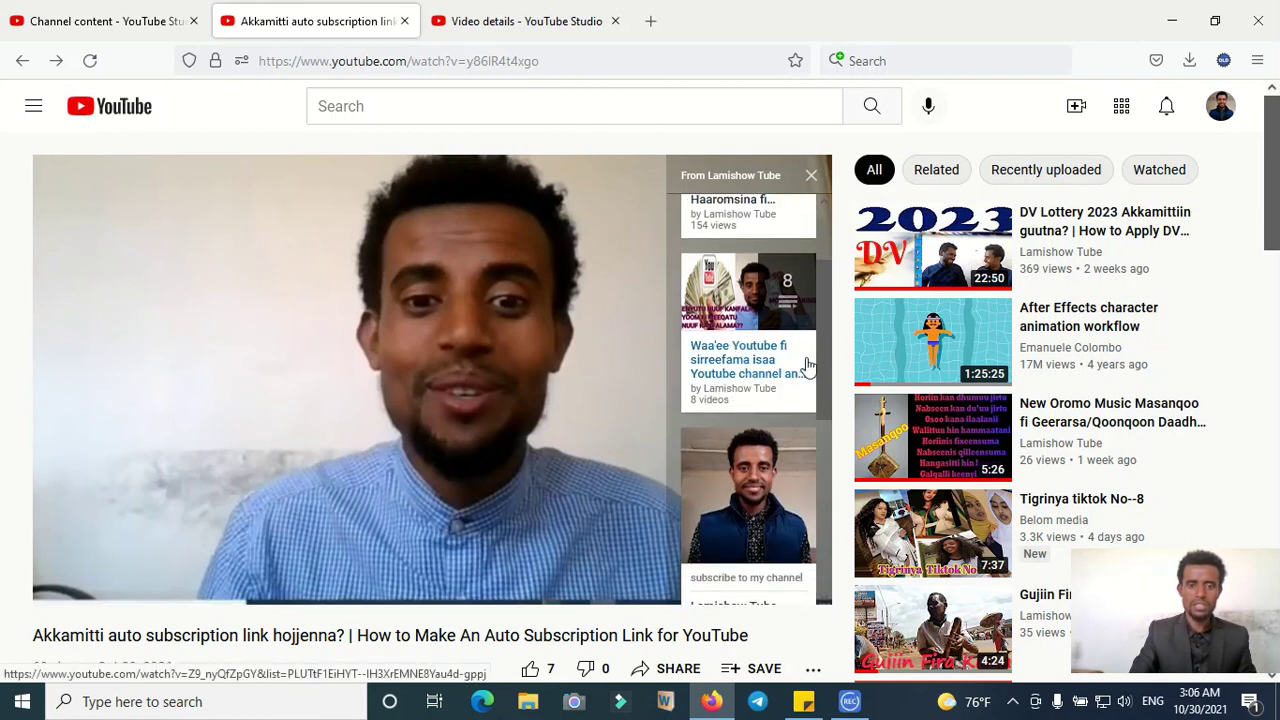
drag(820, 350, 828, 424)
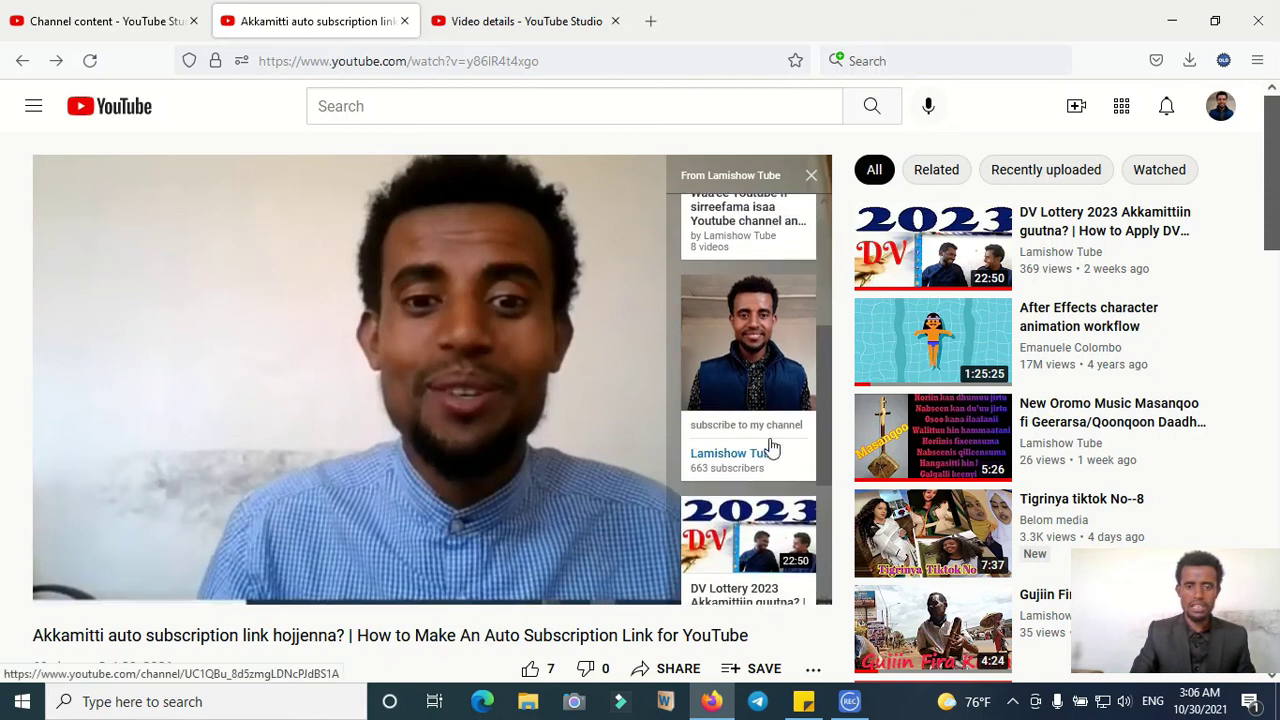
drag(826, 391, 820, 465)
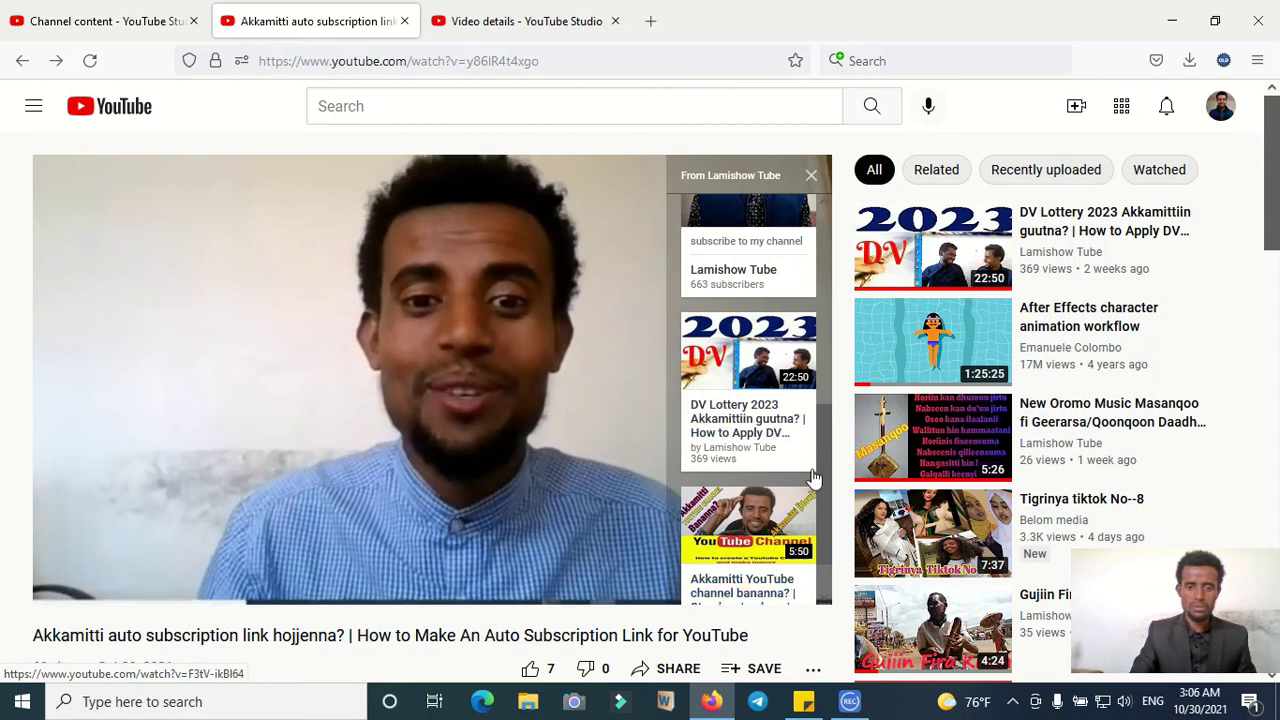
scroll(822, 455, down, 1)
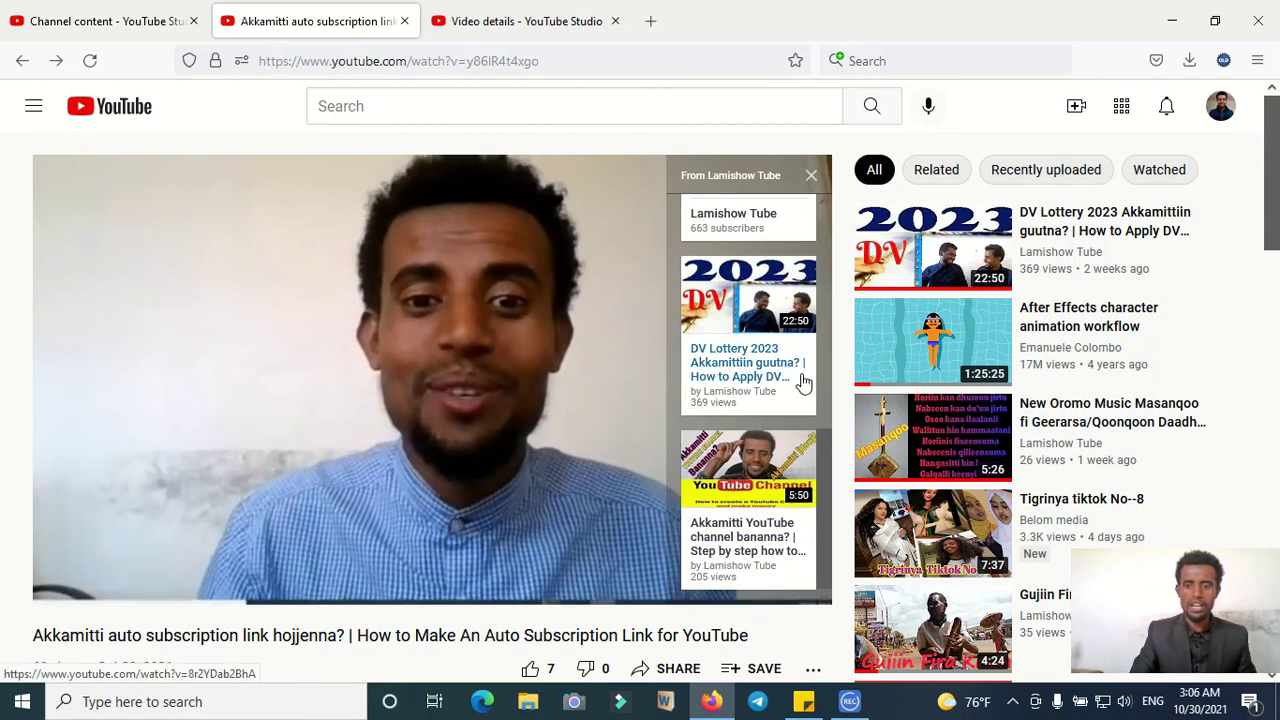